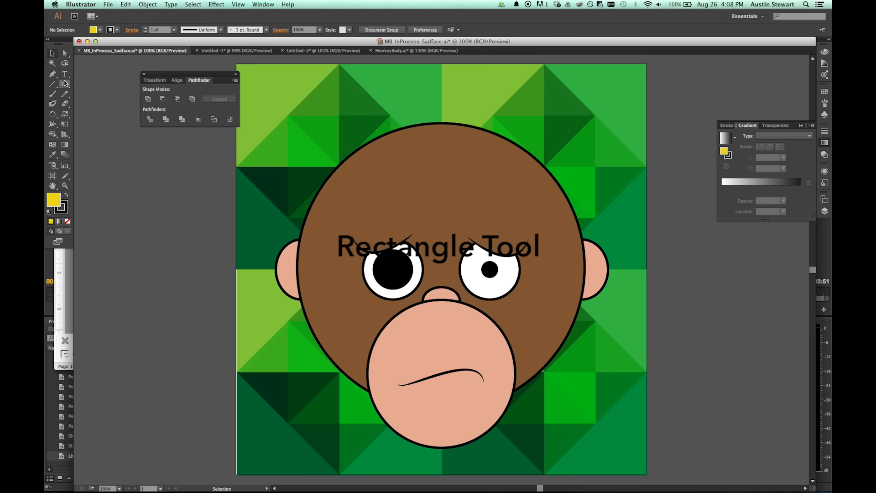
Draw a yellow rectangle about 365 by 139 px across the top of the monkey's head.
drag(66, 84, 110, 85)
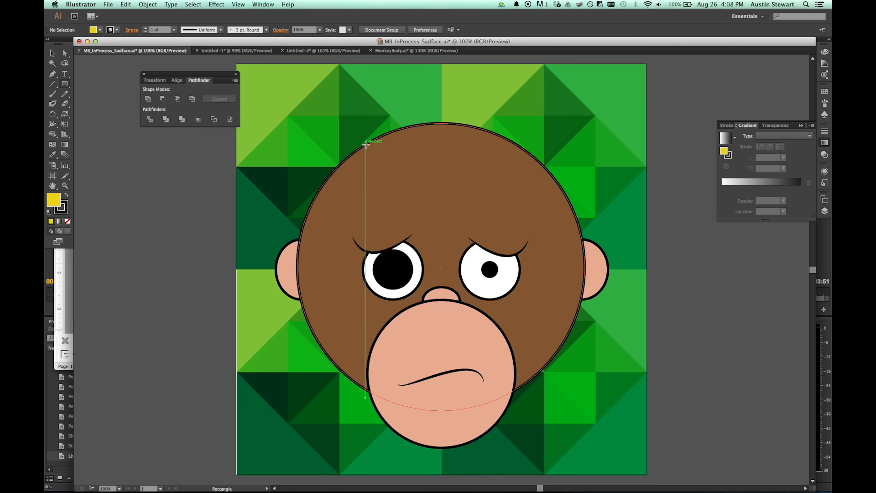
drag(365, 145, 515, 87)
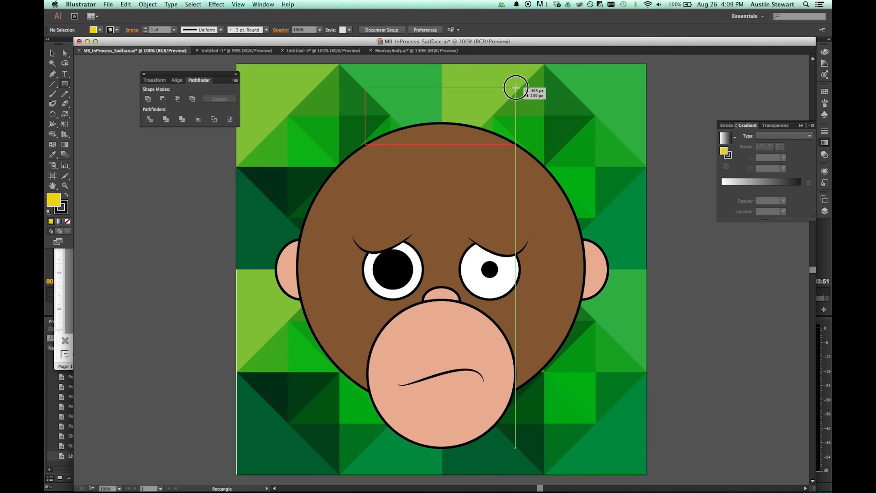
drag(516, 87, 515, 87)
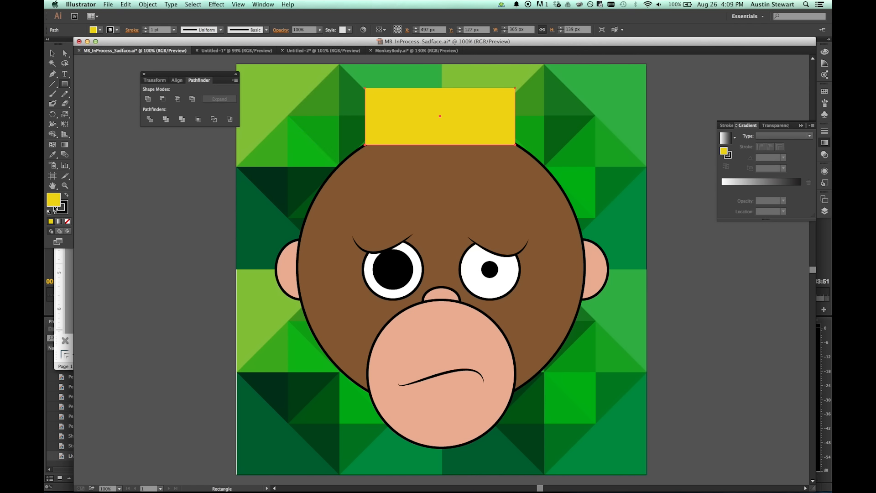
double_click(53, 203)
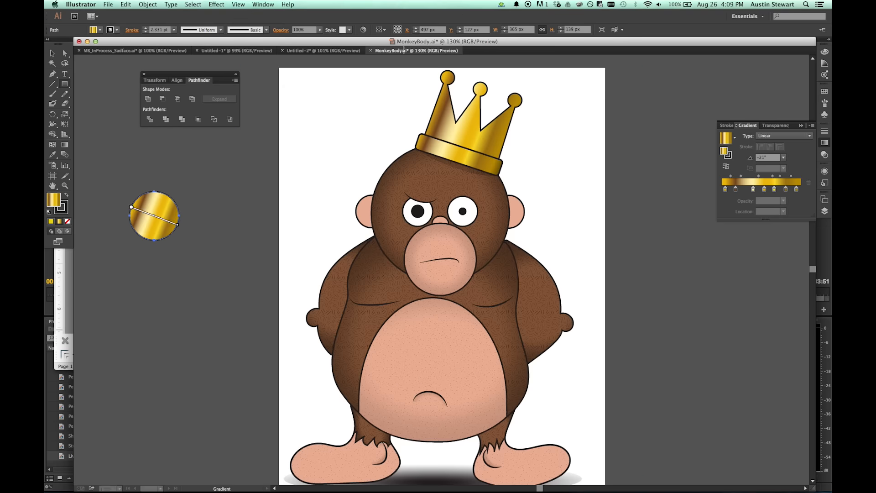
Look at the gold gradient crown in MonkeyBody.ai and return to the MB_InProcess_Sadface.ai document.
click(404, 50)
key(m)
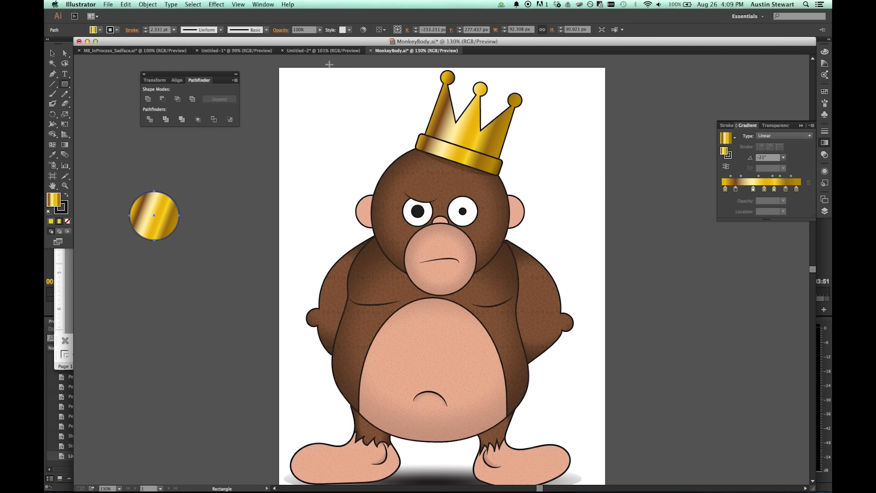
click(127, 53)
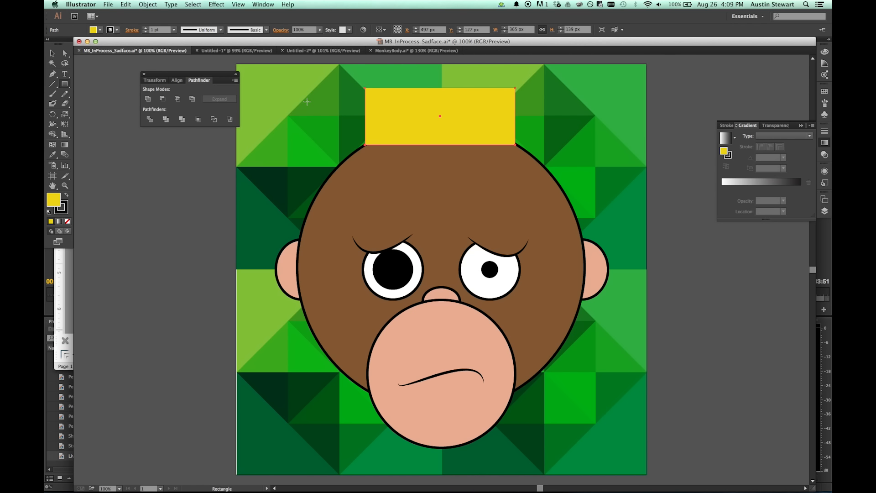
Add anchor points along the yellow rectangle's upper edge, one near the middle and one halfway toward each corner.
key(plus)
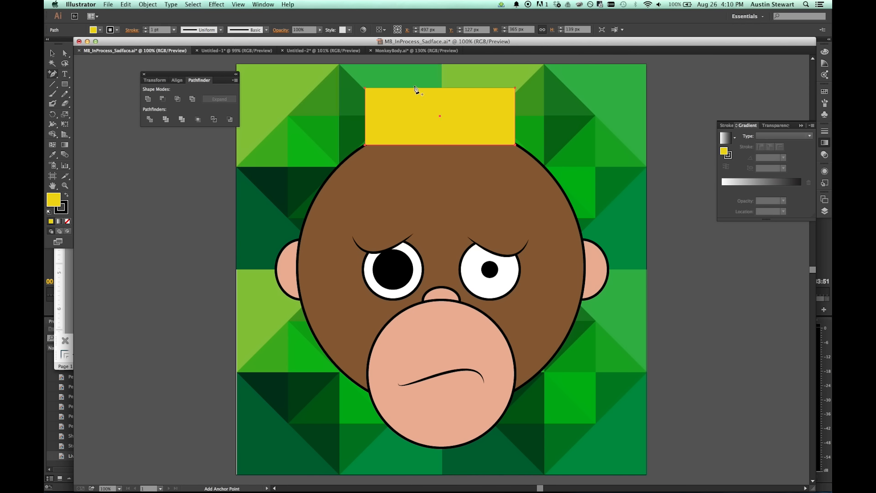
click(442, 88)
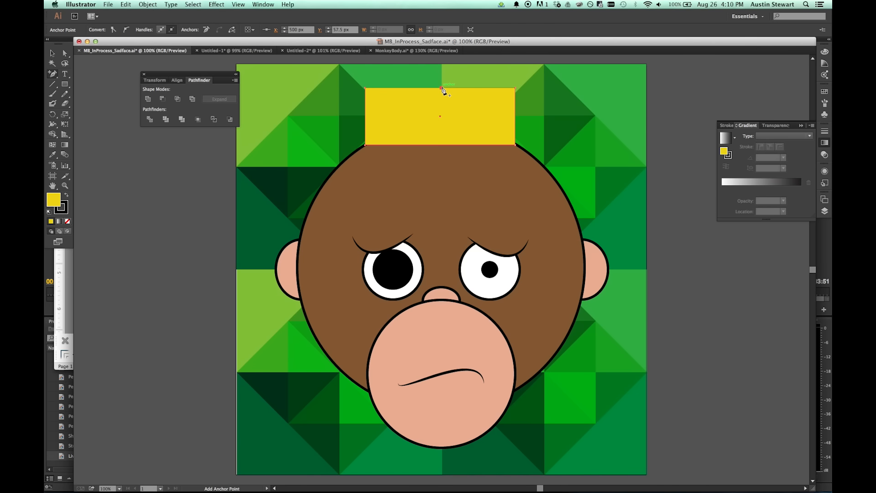
click(403, 88)
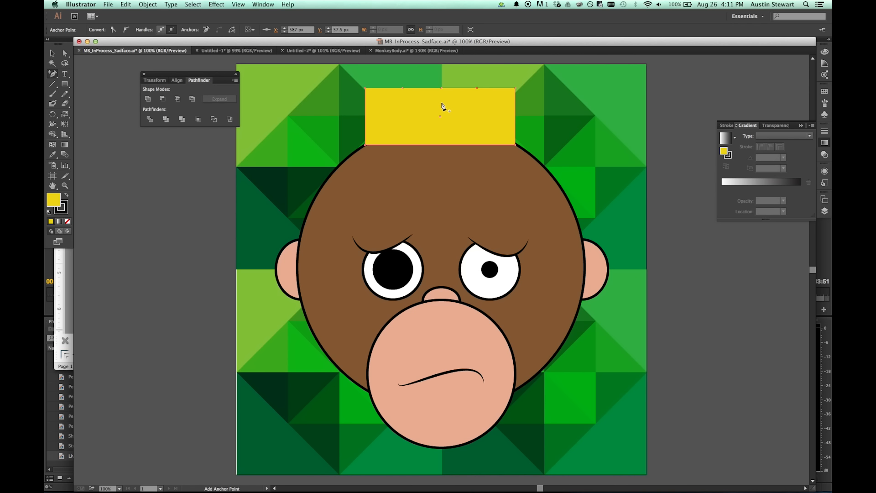
Raise the rectangle's two upper corners and middle upper anchor about 210 px straight up to form three crown spikes, and save the file.
click(53, 186)
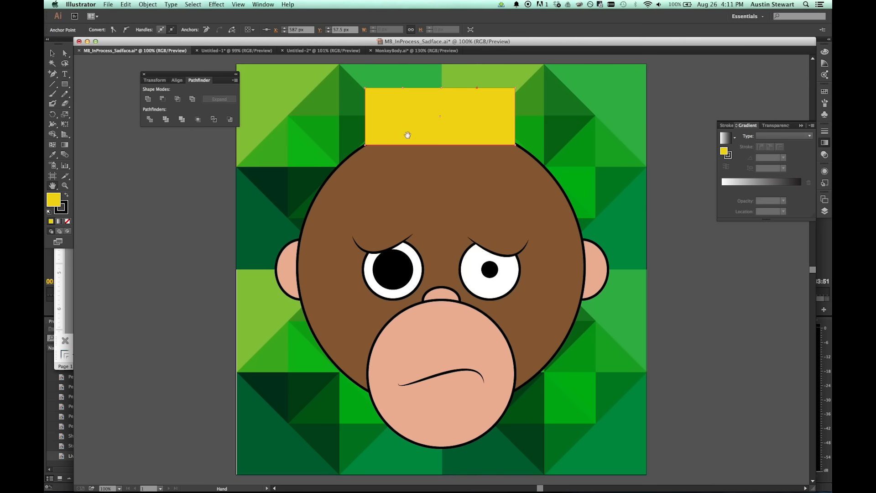
drag(462, 120, 454, 257)
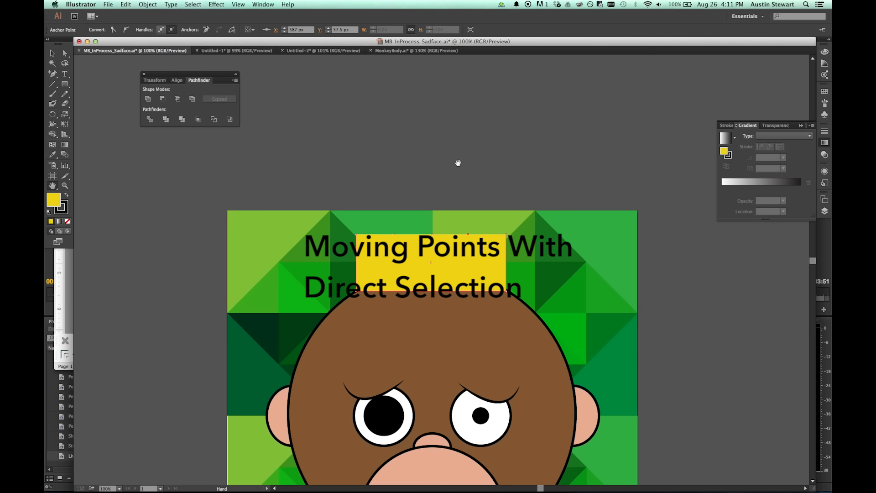
key(a)
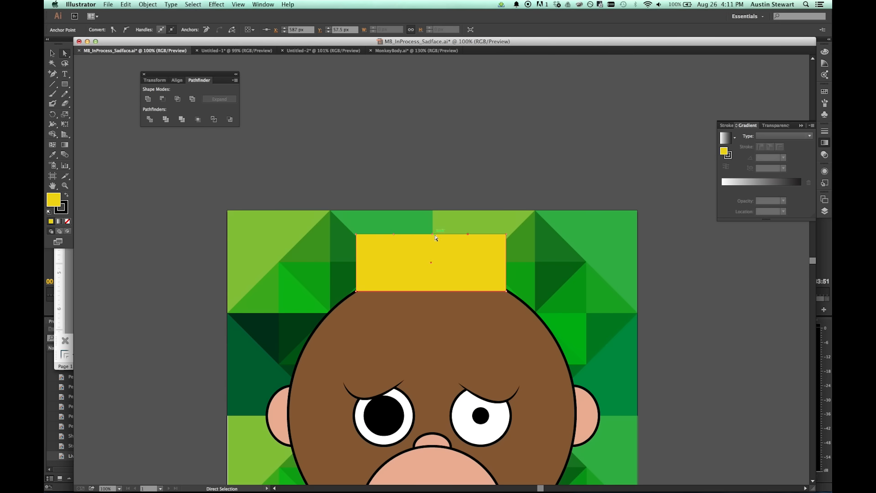
click(356, 236)
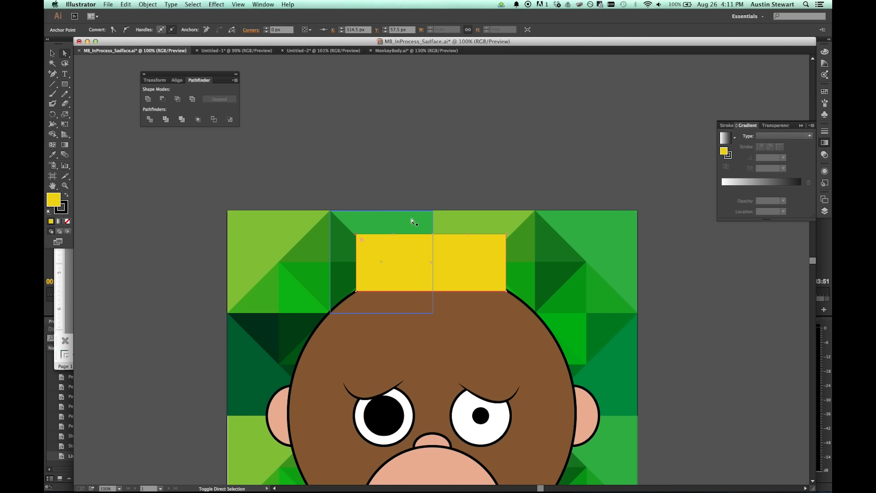
click(433, 235)
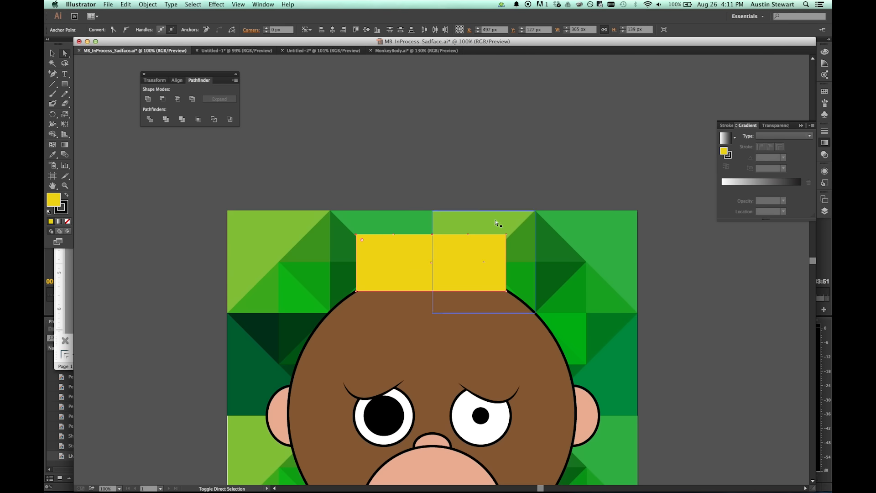
click(507, 234)
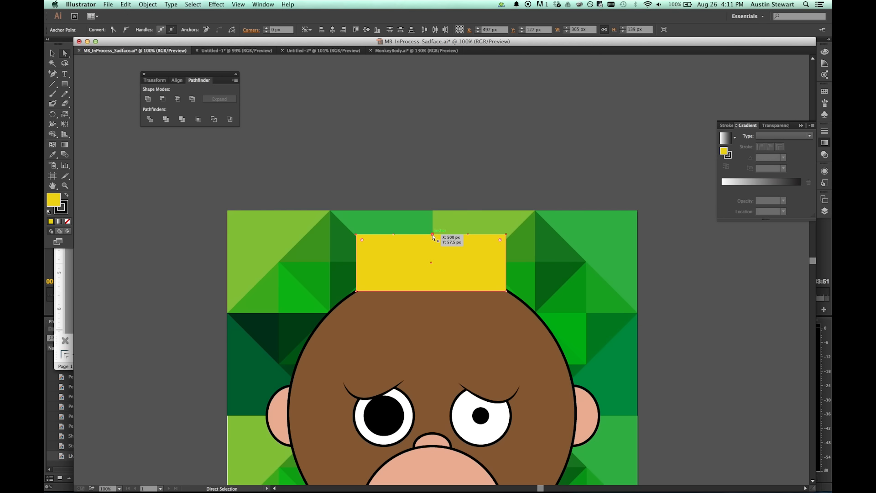
drag(433, 234, 424, 151)
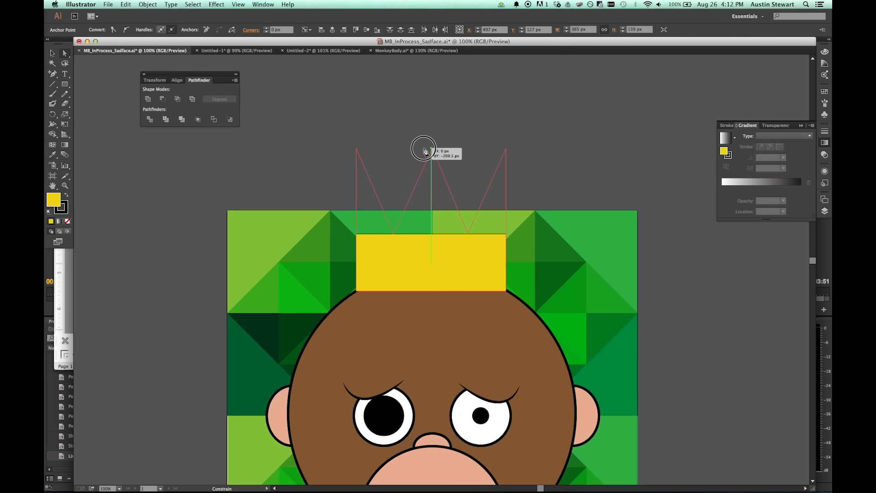
drag(424, 151, 424, 150)
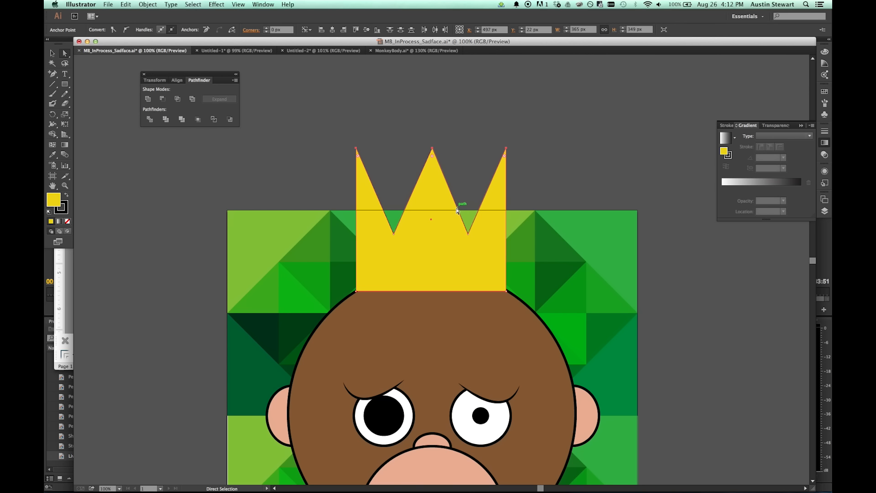
key(super+s)
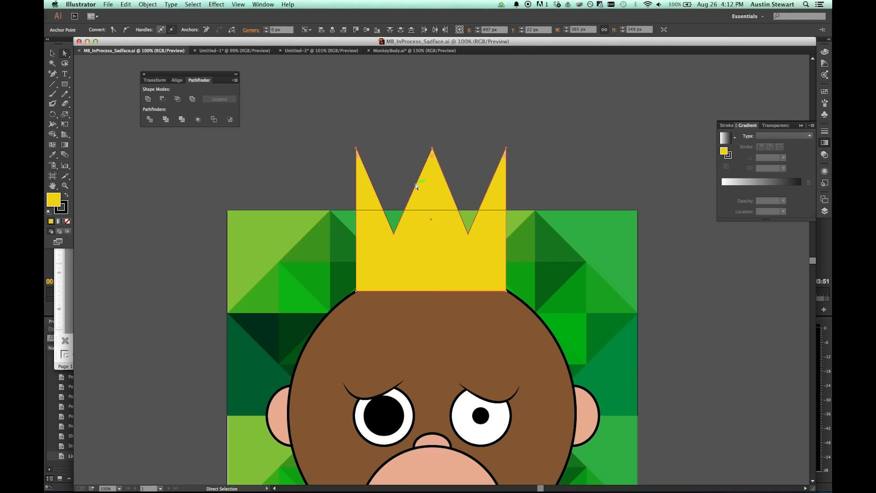
Create a new 1000 by 1000 px RGB document with one artboard.
key(v)
key(super+n)
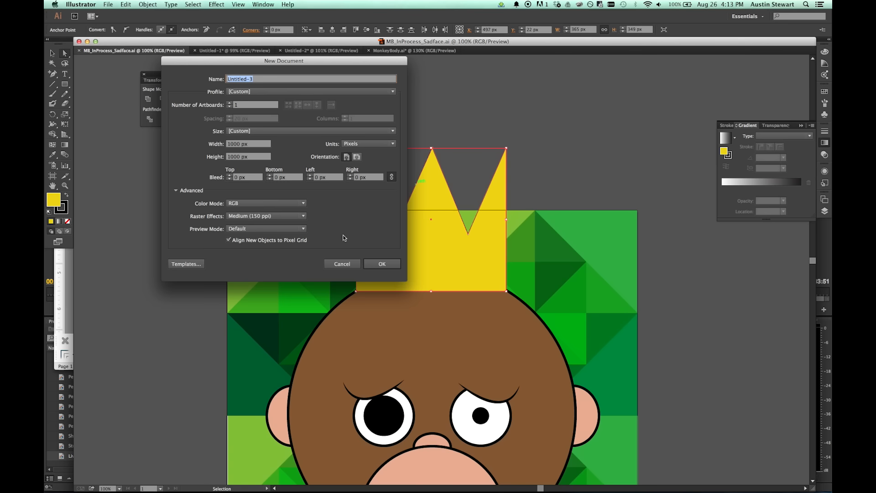
click(380, 265)
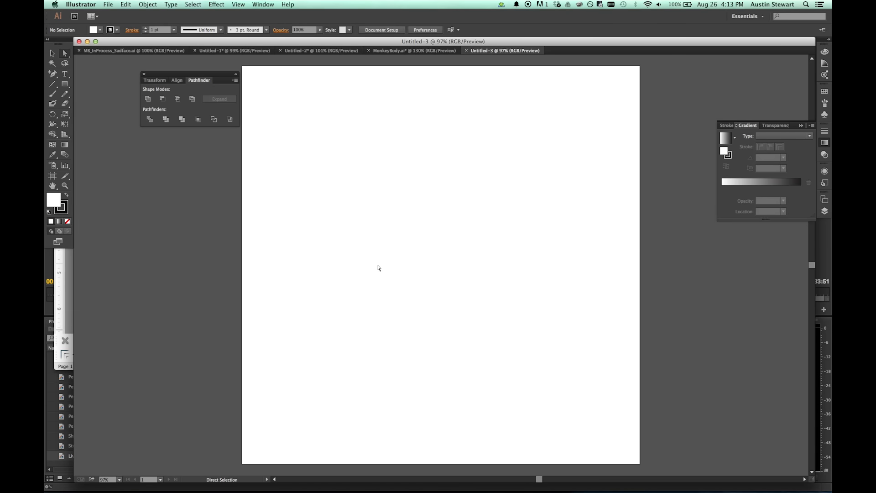
Draw four separate rectangles across the artboard's upper half, the second about 118 by 204 px and the last about 147 by 208 px.
click(65, 86)
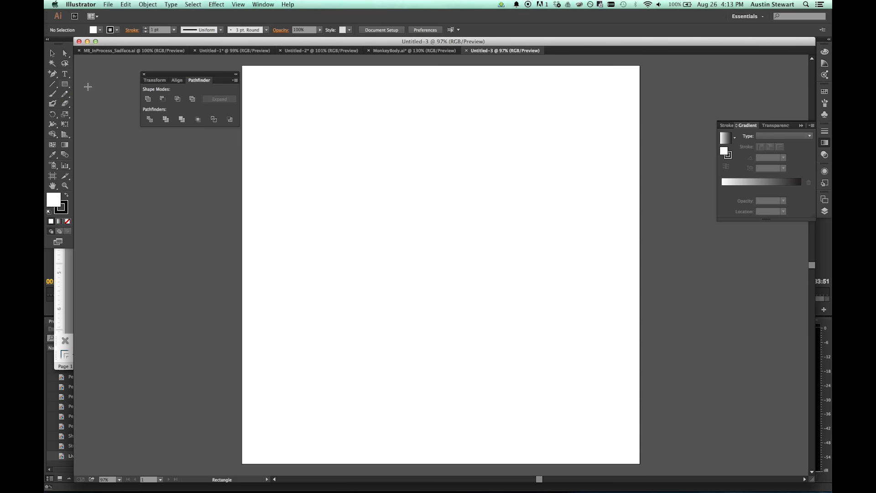
drag(309, 119, 350, 162)
drag(404, 150, 452, 231)
drag(477, 102, 525, 162)
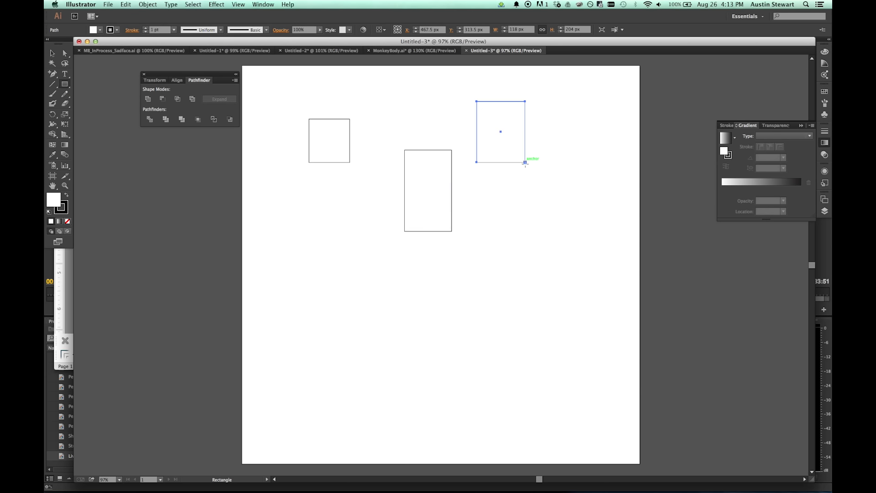
mouse_move(557, 139)
mouse_down()
mouse_move(618, 245)
mouse_move(615, 221)
mouse_up()
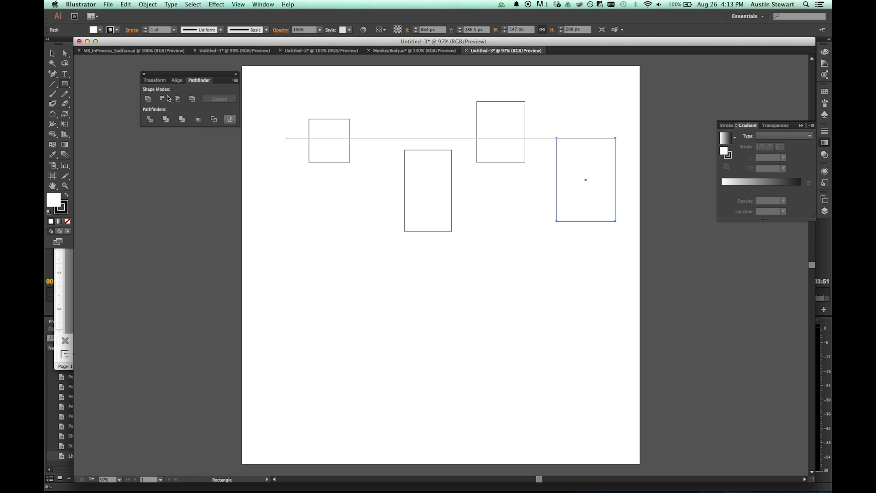
Move the largest rectangle down to about X 885, Y 673.5 px and the tall narrow one to about X 349.5, Y 283.5 px.
click(53, 53)
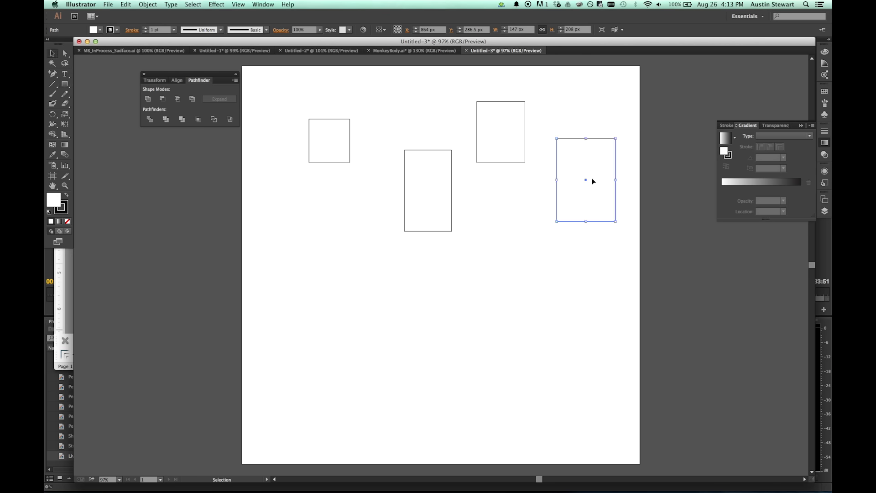
drag(585, 181, 594, 336)
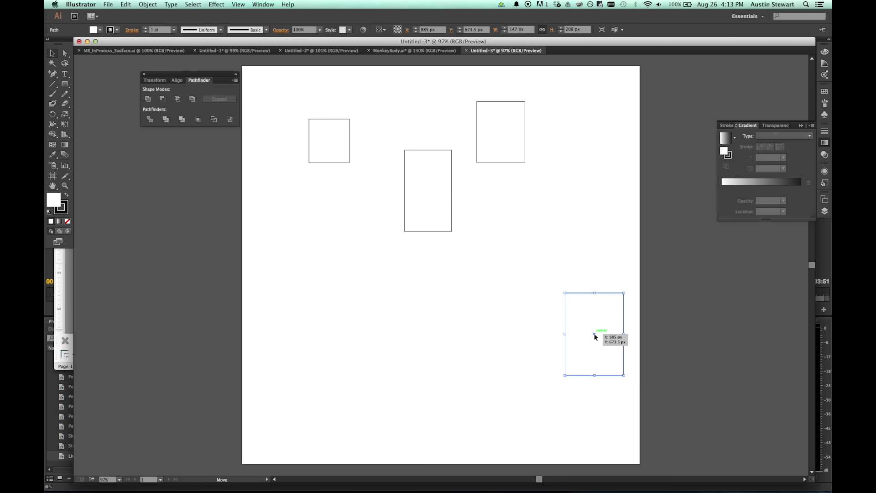
drag(427, 197, 428, 217)
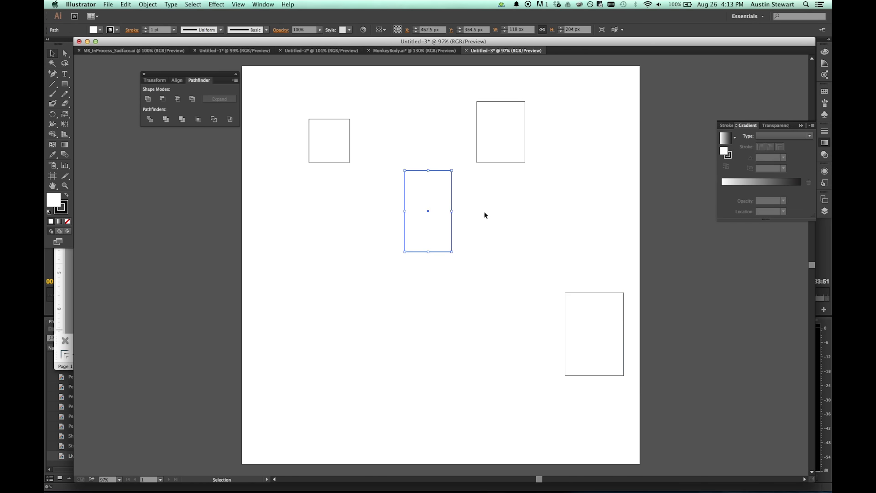
drag(429, 213, 382, 178)
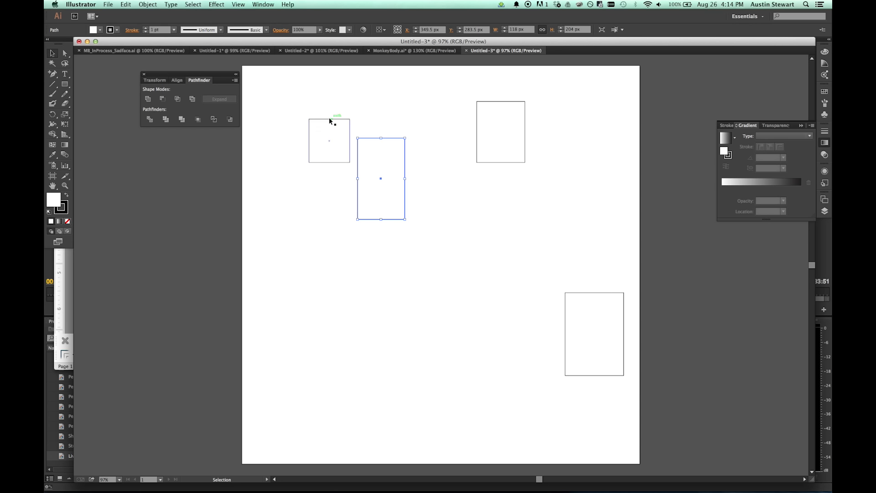
Select all four rectangles and set the alignment reference to Align to Selection.
drag(288, 82, 610, 374)
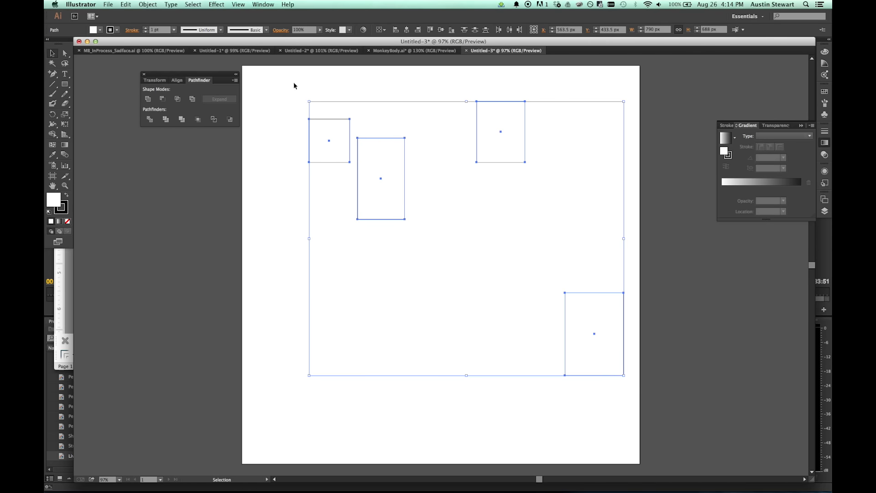
drag(289, 80, 637, 393)
click(386, 31)
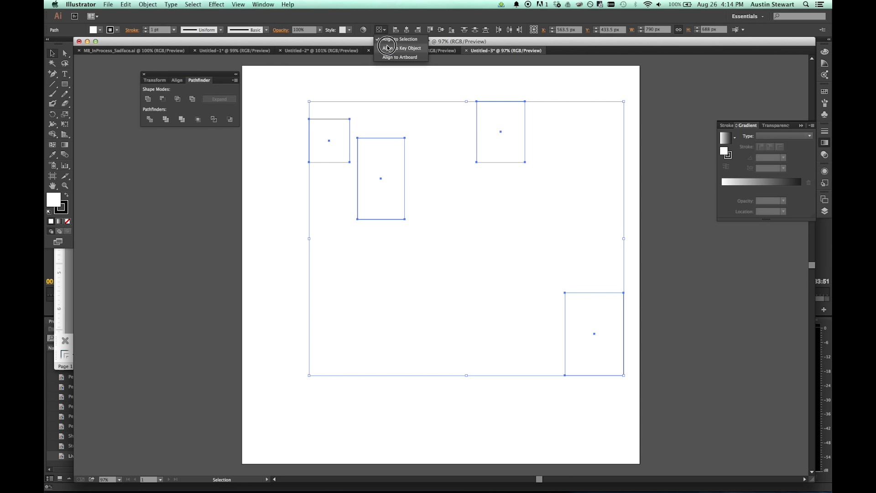
click(394, 58)
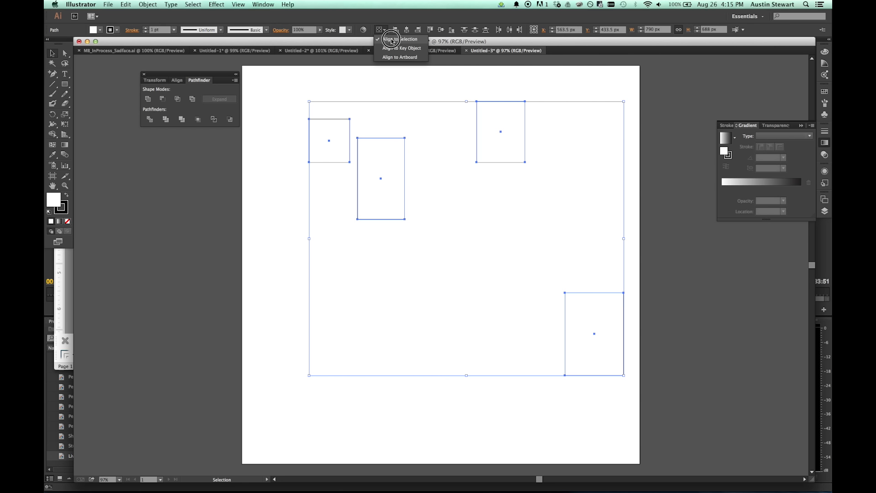
click(391, 40)
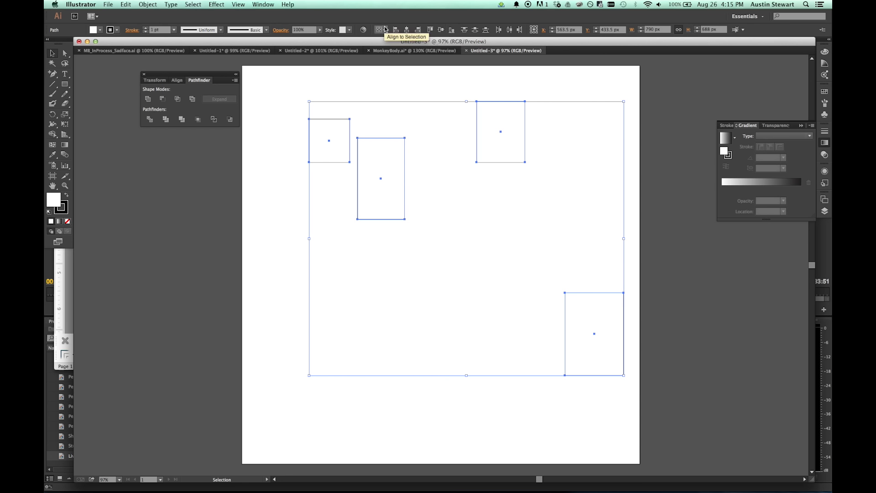
Try aligning the four rectangles on their horizontal centers, and undo the alignment.
click(408, 31)
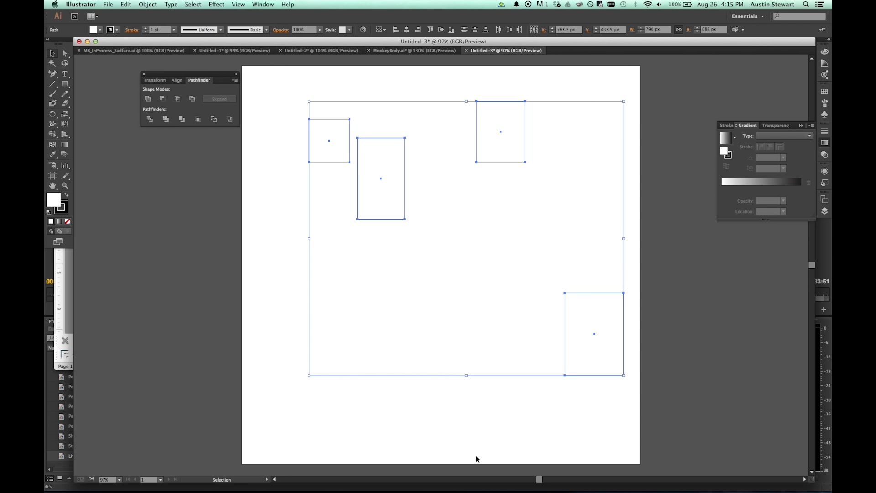
click(407, 30)
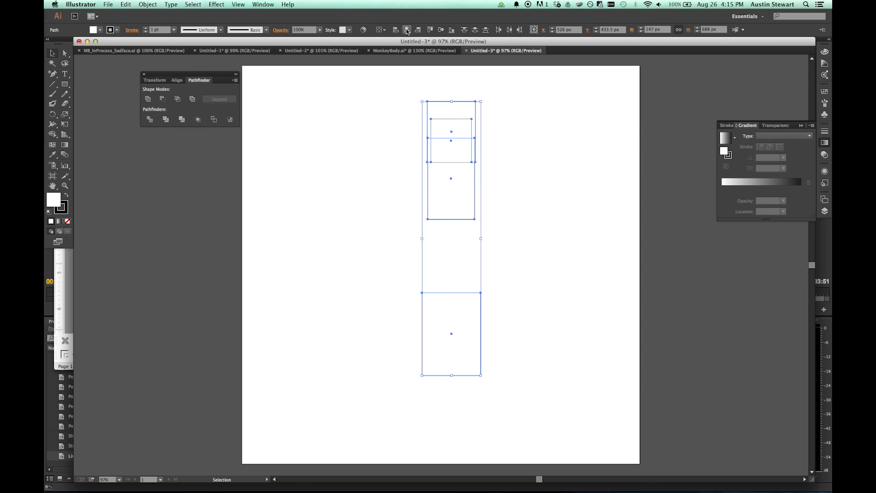
key(super+z)
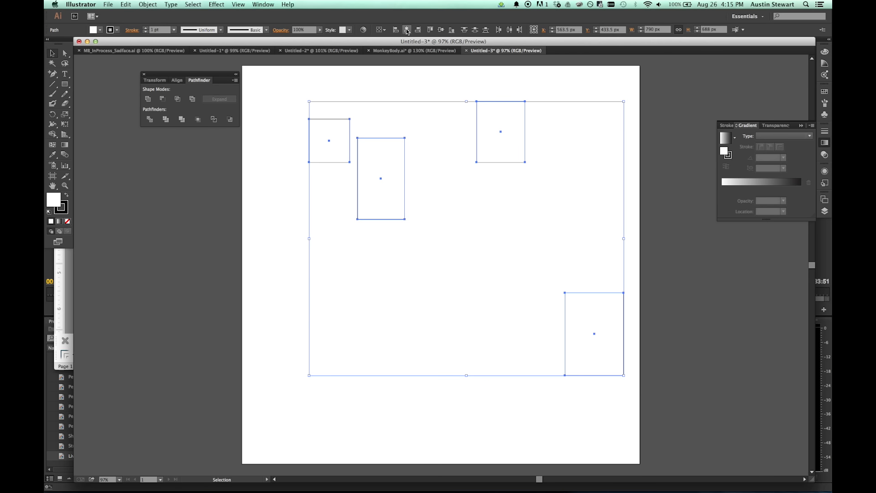
Align the four selected rectangles on their vertical centers so they sit in one row.
click(441, 30)
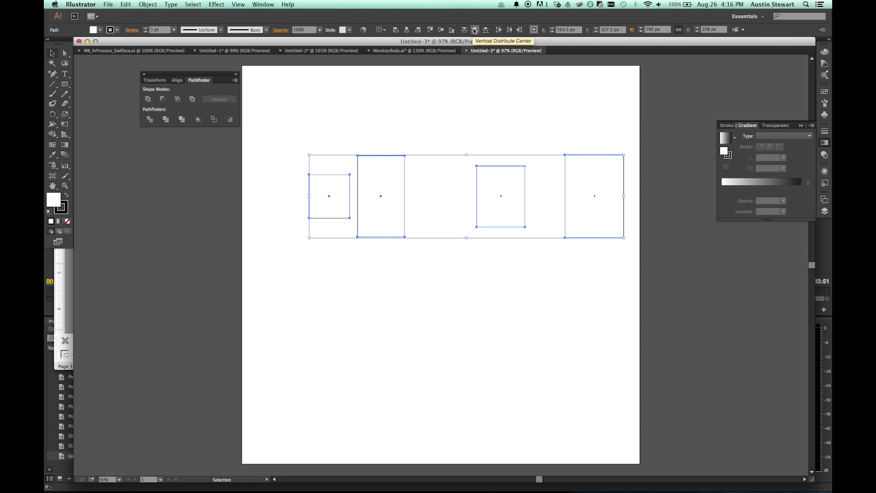
Distribute the four rectangles evenly by their horizontal centers, and return to the MB_InProcess_Sadface.ai document.
click(510, 30)
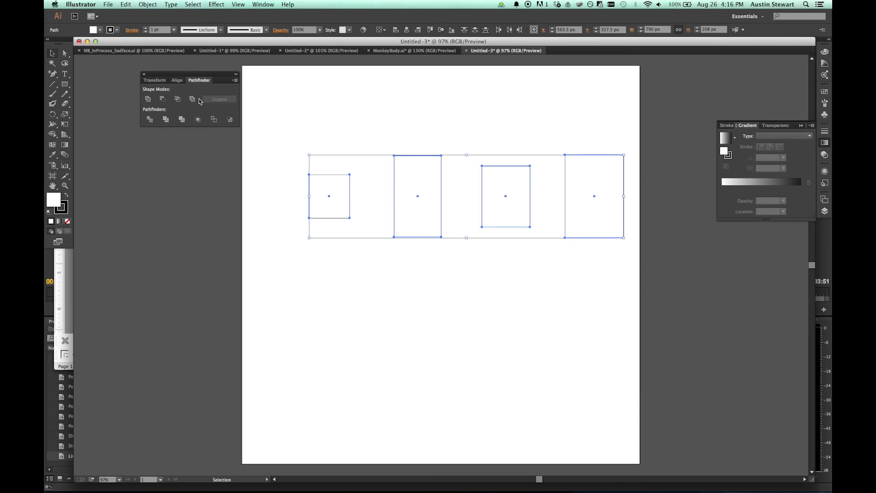
click(114, 51)
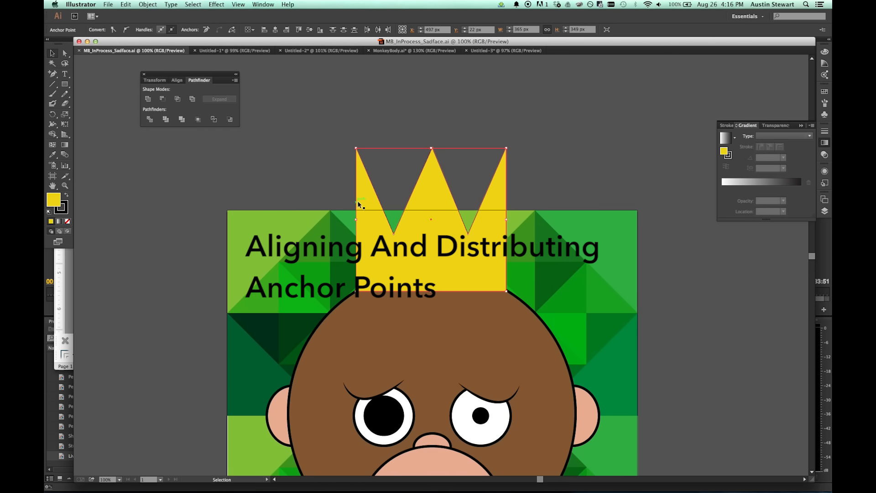
click(377, 132)
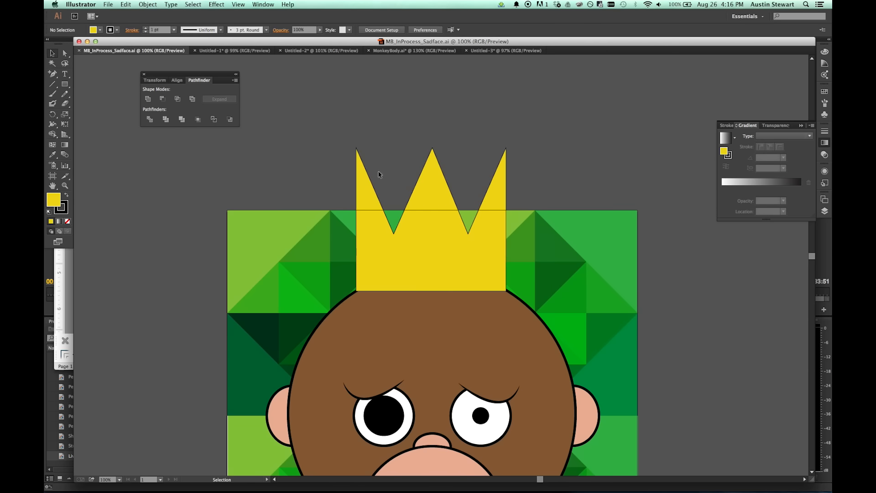
click(392, 233)
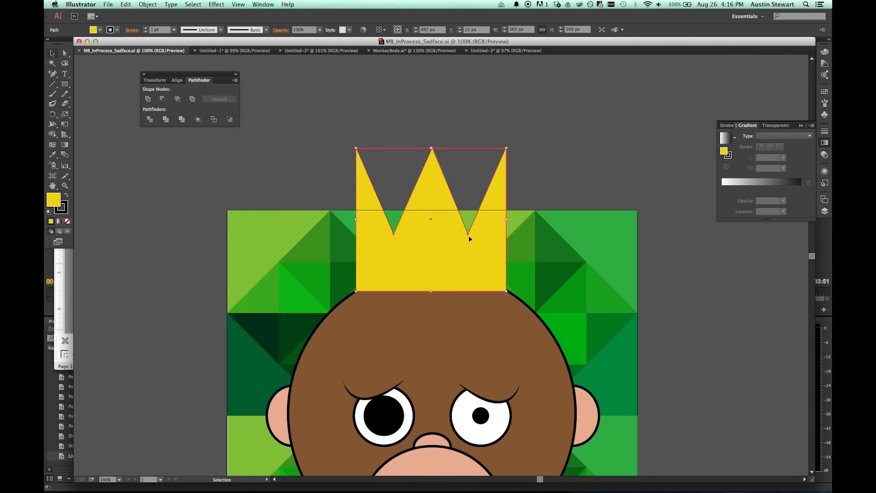
click(66, 54)
click(394, 233)
shift+click(468, 234)
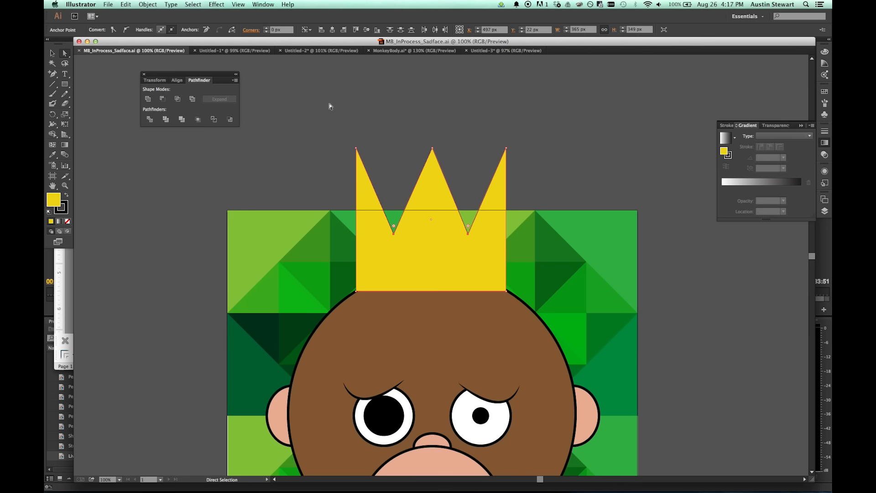
drag(322, 113, 527, 243)
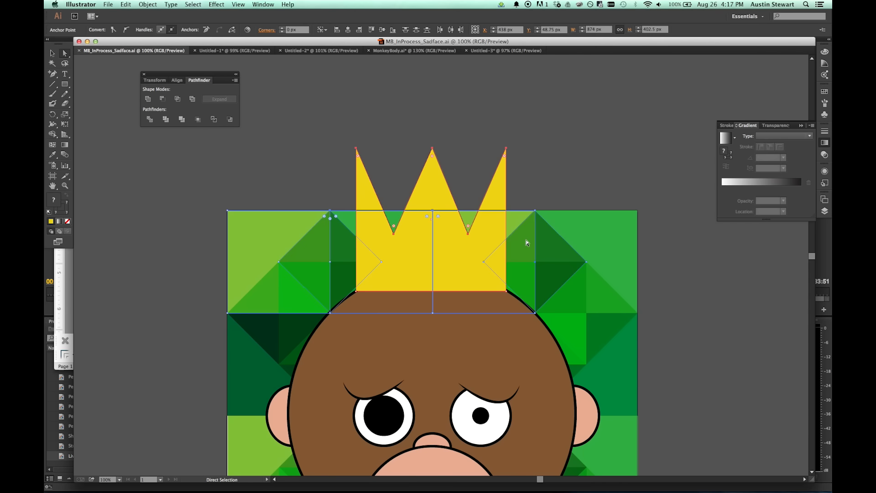
click(52, 55)
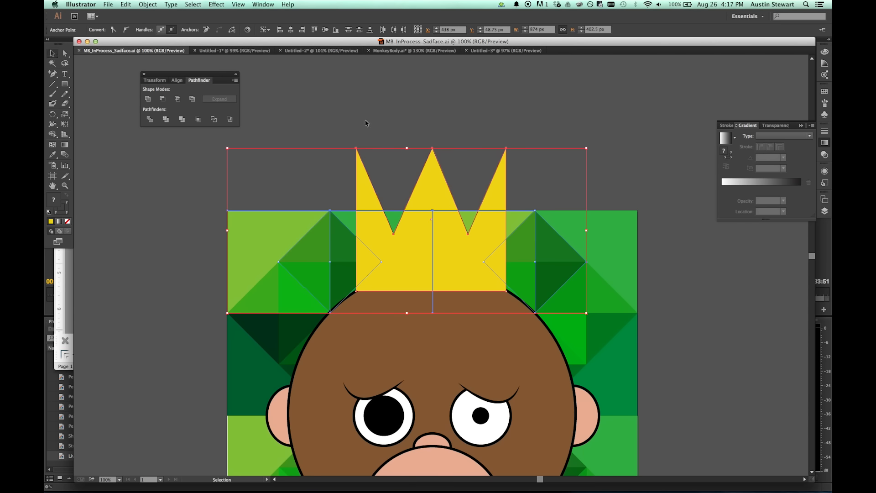
click(424, 95)
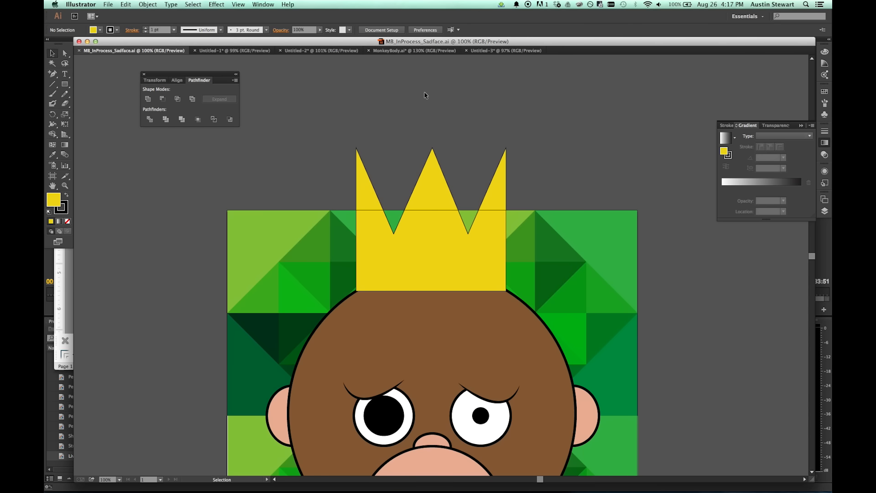
Lock the background layer and select the crown's five upper anchor points, both valleys and all three tips.
click(825, 211)
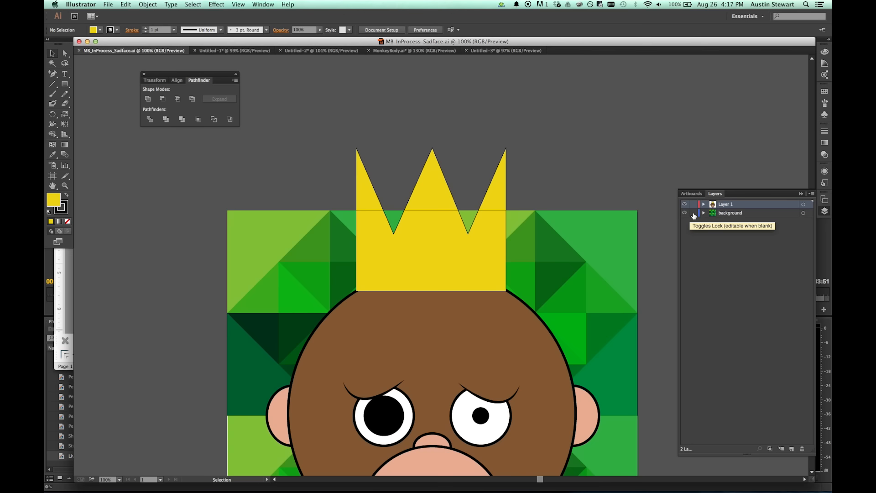
click(693, 213)
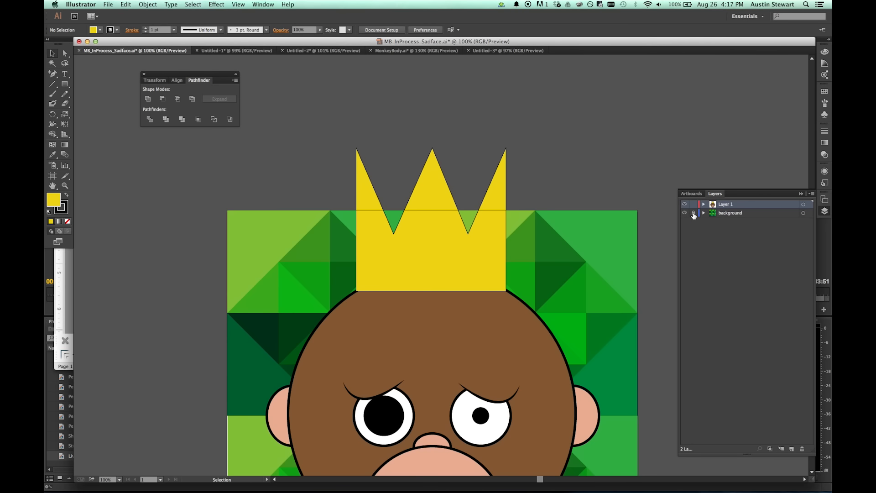
click(66, 54)
drag(322, 109, 540, 242)
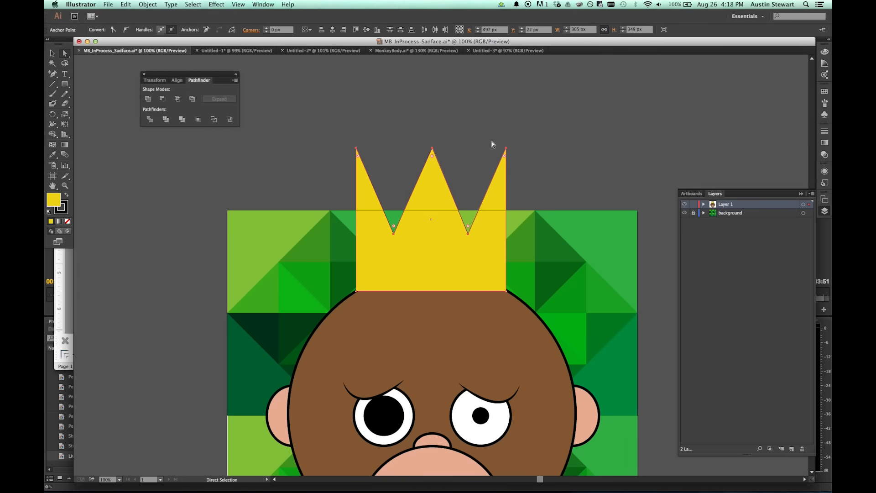
Try distributing the crown's five selected anchor points by horizontal centers relative to the key anchor, and undo it.
click(309, 32)
click(327, 48)
click(309, 31)
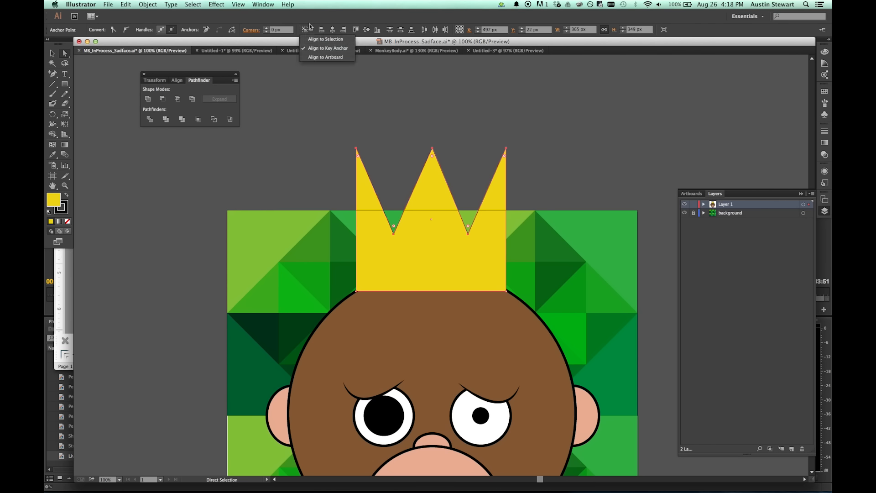
click(308, 17)
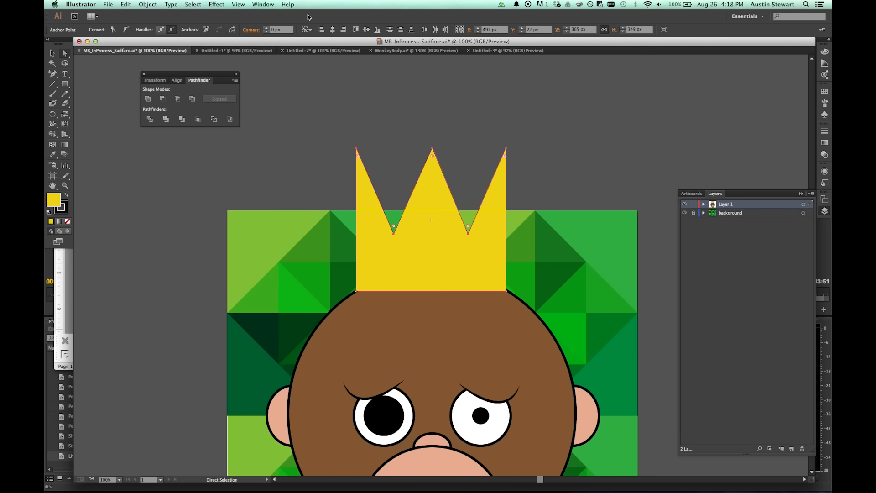
click(436, 31)
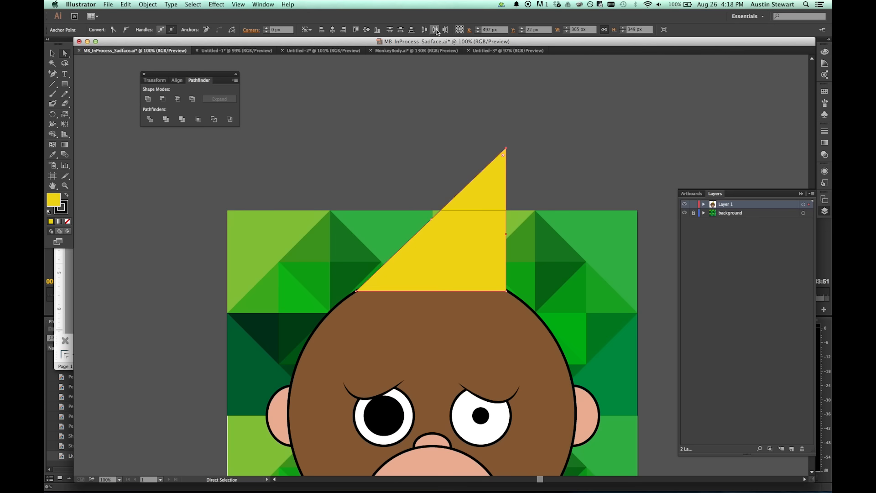
key(super+z)
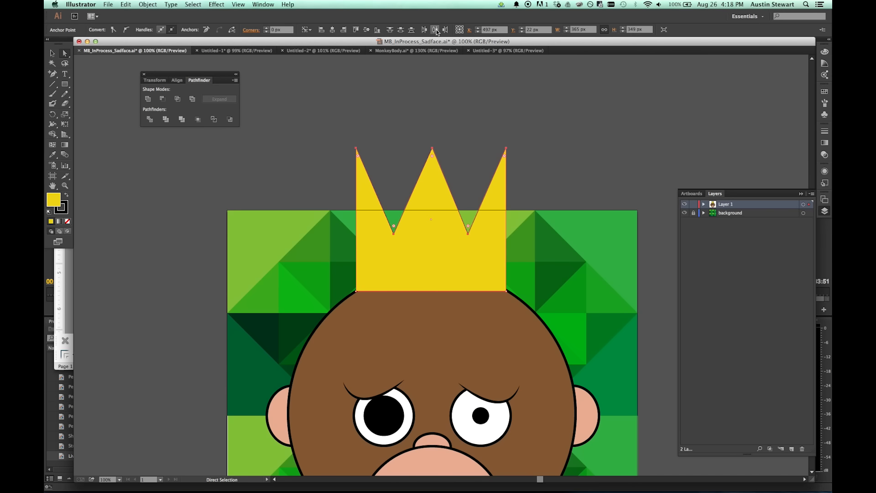
Set the alignment reference to Align to Selection and distribute the crown's five upper anchor points by their horizontal centers.
click(307, 31)
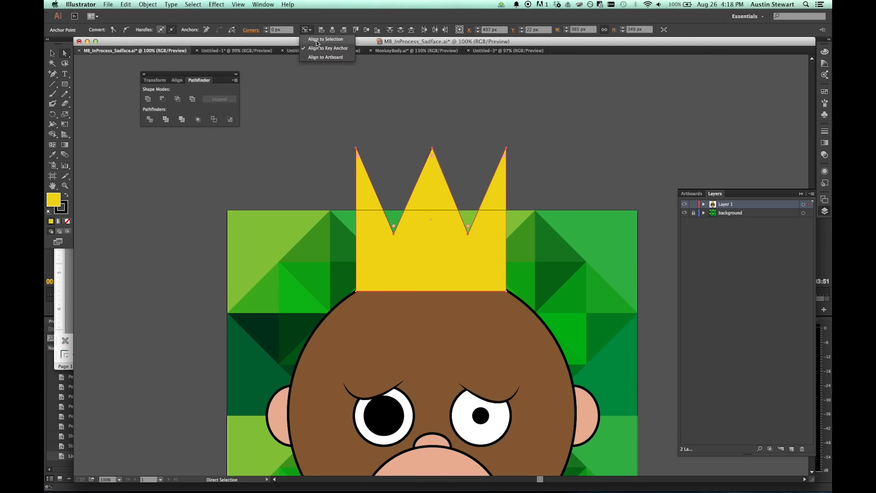
click(316, 41)
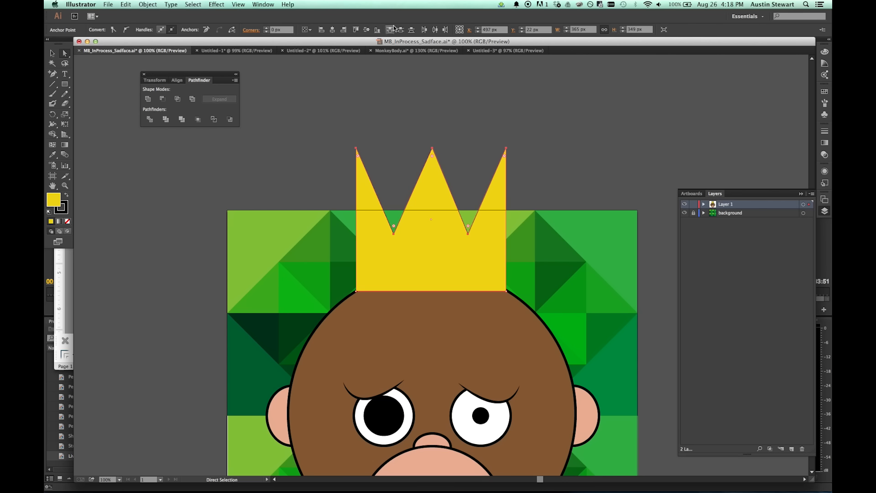
click(435, 30)
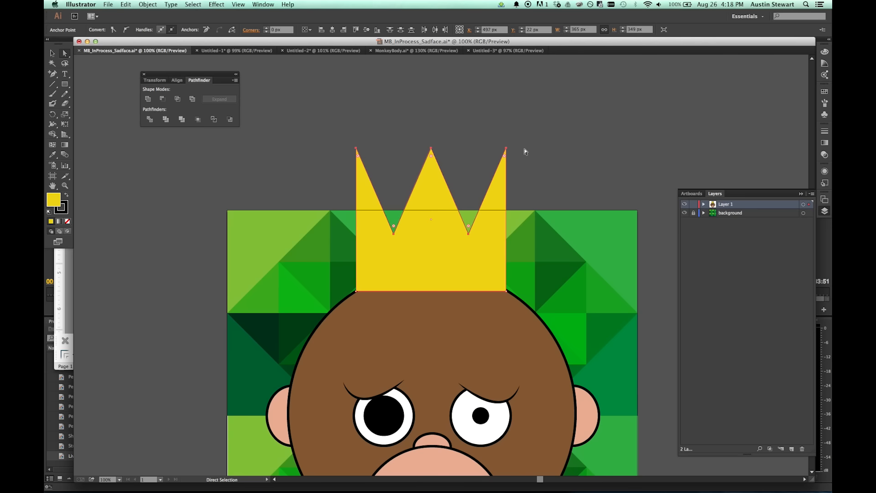
Try placing a 100 by 100 px circle centered on the crown's left tip with the Ellipse tool, and undo it.
click(64, 86)
drag(68, 85, 97, 104)
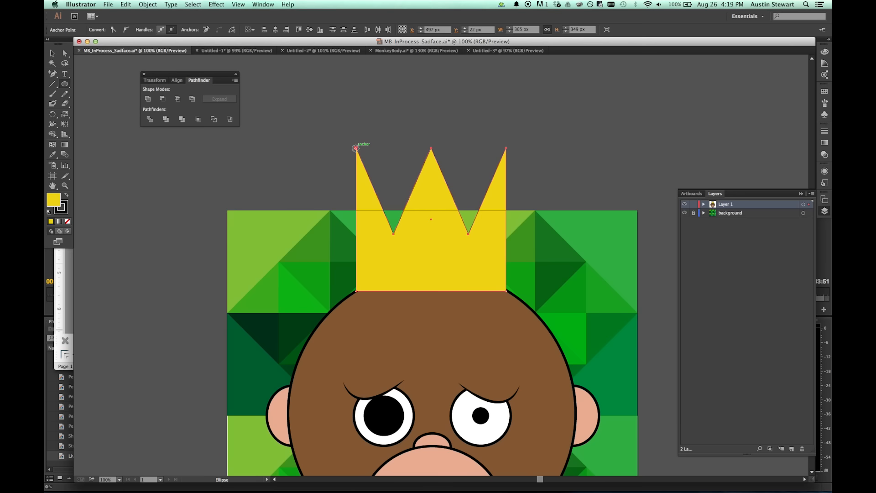
click(355, 148)
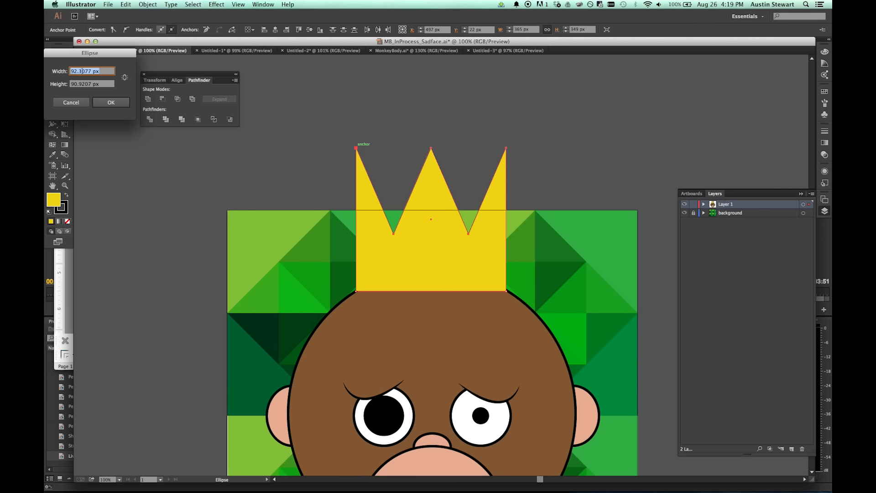
text(100)
key(Tab)
text(10)
key(Tab)
key(Tab)
key(Return)
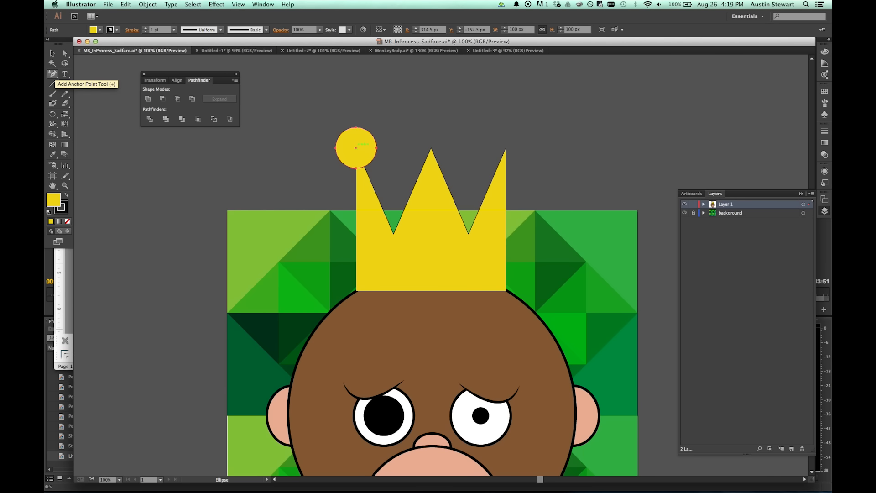
key(super+z)
Place a 90 by 90 px circle centered on the crown's left tip with the Ellipse tool.
click(356, 148)
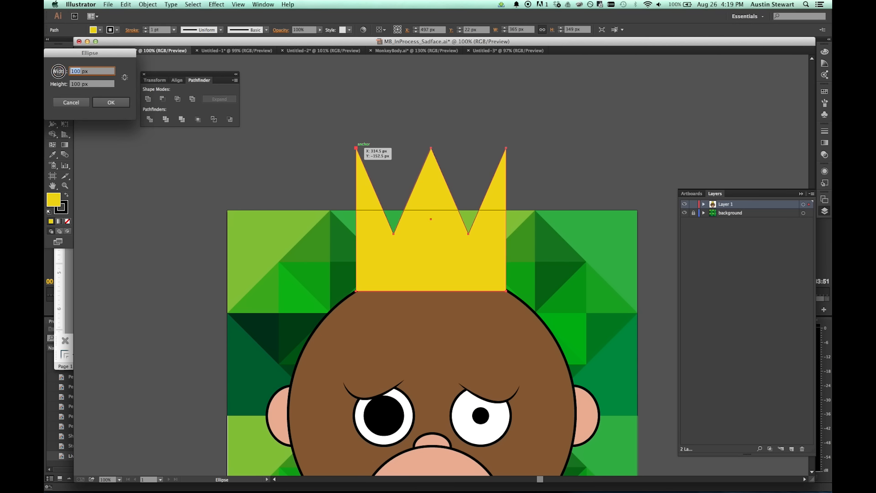
text(90)
click(65, 83)
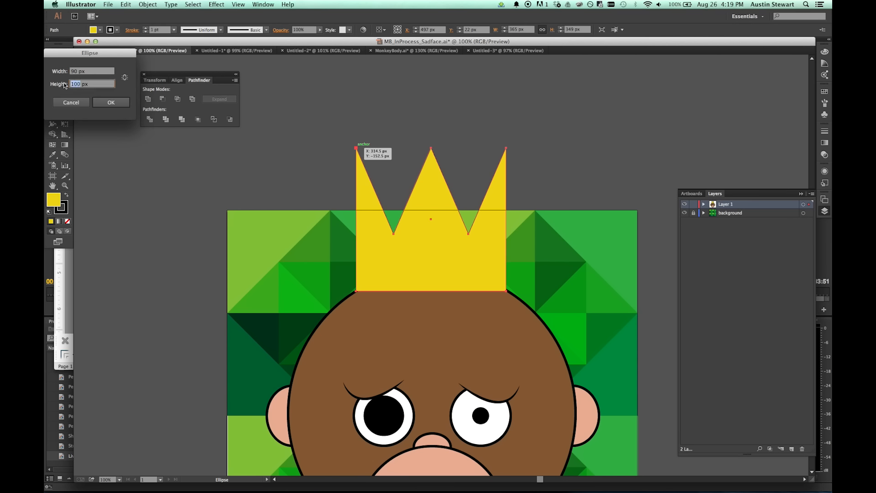
text(90)
click(111, 103)
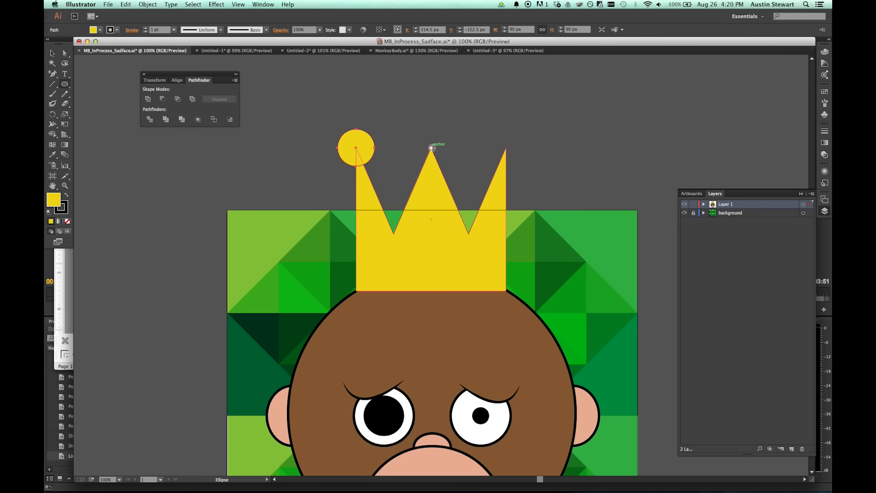
Place matching 90 by 90 px circles centered on the crown's middle and right tips.
click(432, 148)
key(Return)
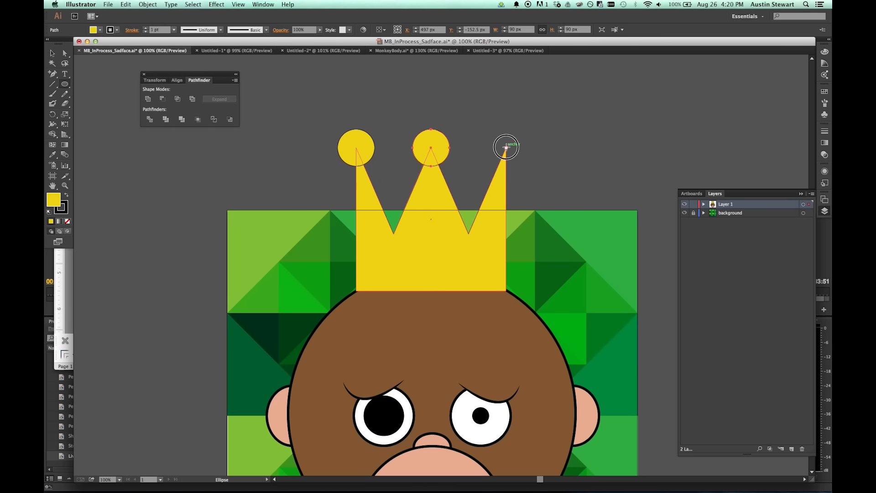
click(505, 147)
key(Return)
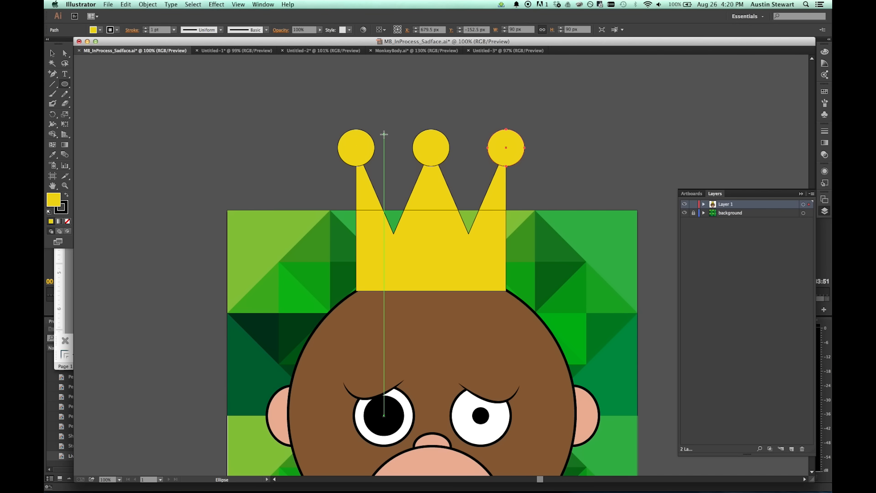
Select the three tip circles together with the crown shape.
click(52, 54)
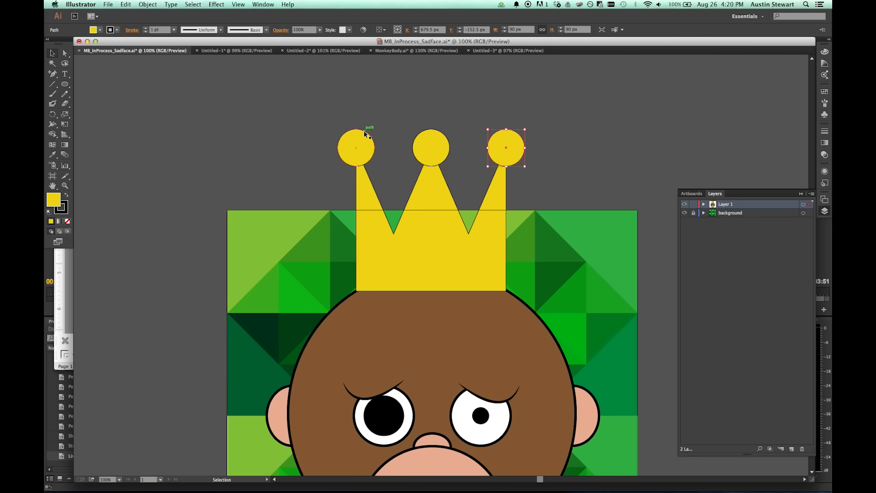
shift+click(435, 154)
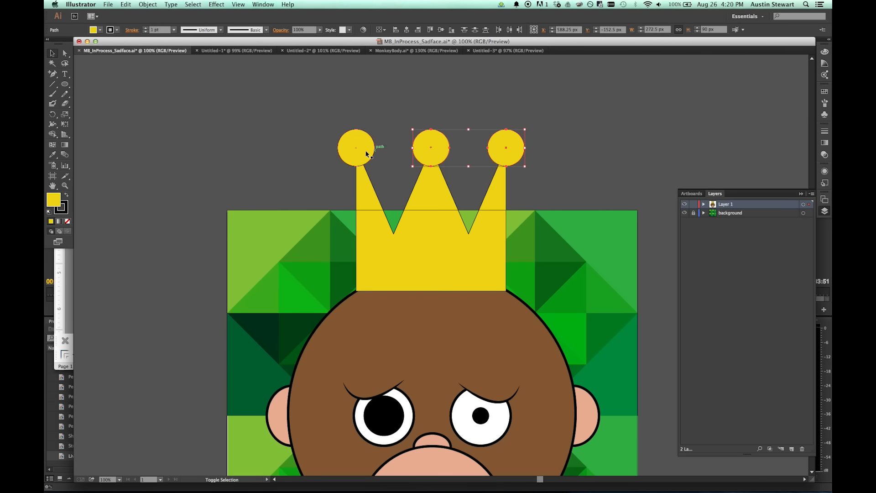
shift+click(442, 216)
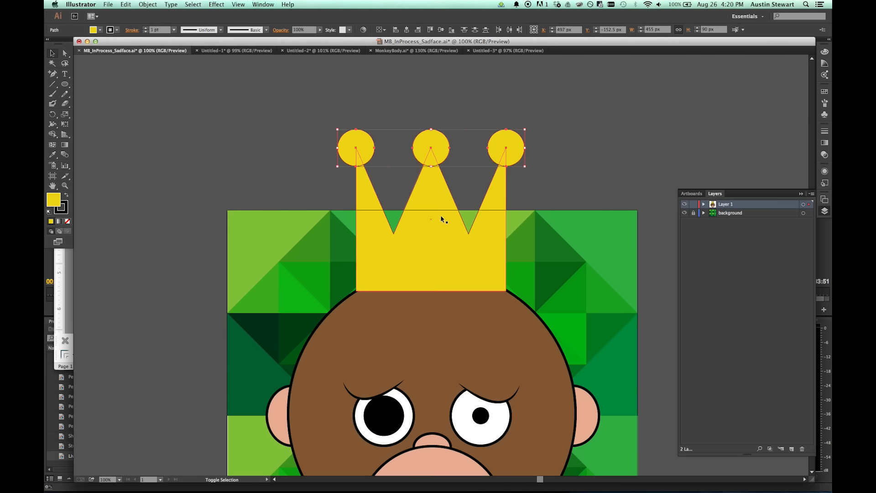
shift+click(436, 189)
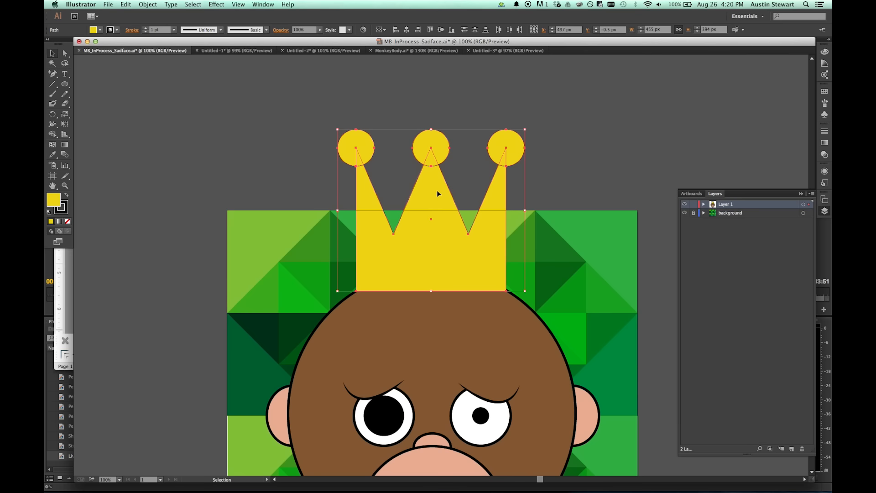
Bring the Pathfinder panel close to the crown and look over the Align and Transform options grouped with it.
click(258, 5)
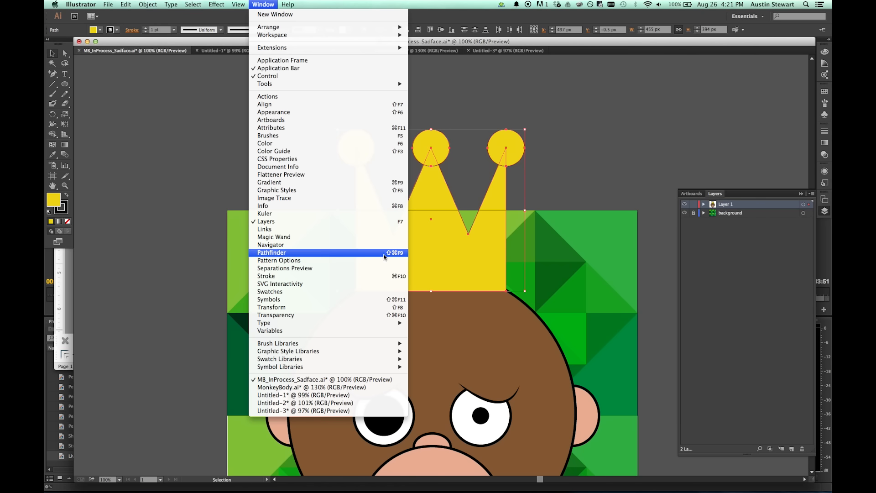
click(304, 252)
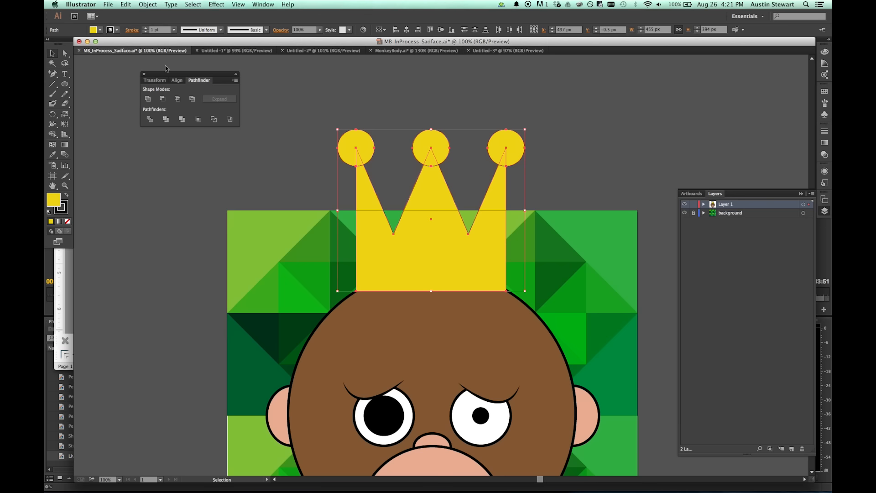
click(194, 77)
drag(194, 77, 606, 67)
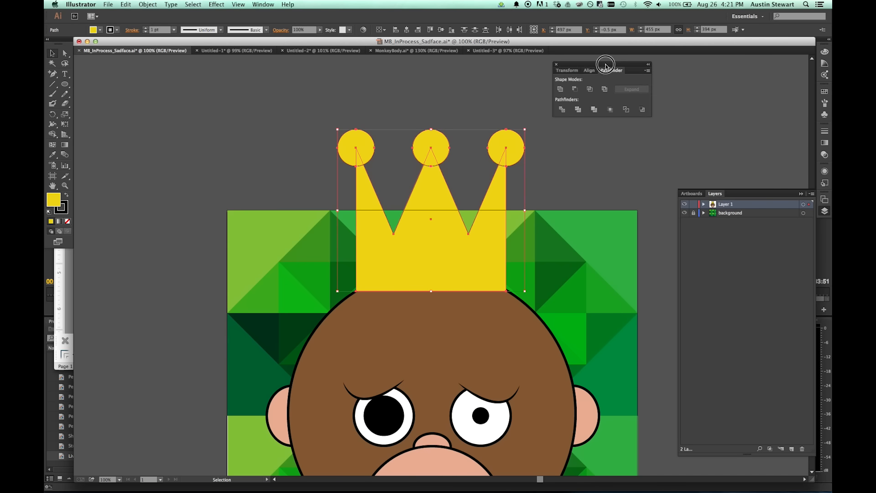
click(589, 71)
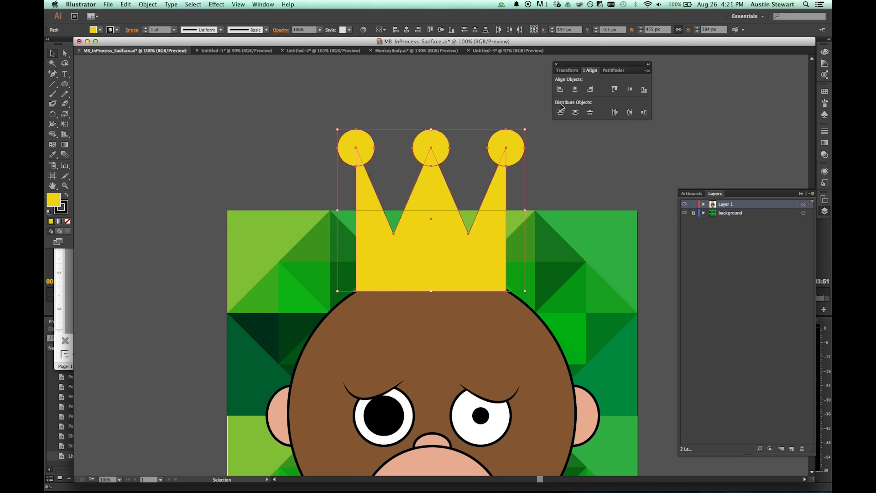
click(566, 70)
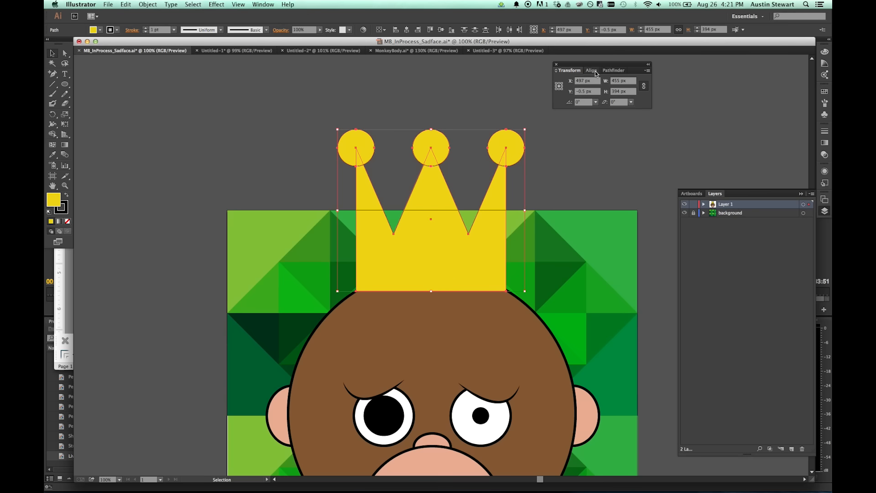
Try Pathfinder's Minus Front on the crown and its three tip circles, and undo the subtraction.
click(612, 71)
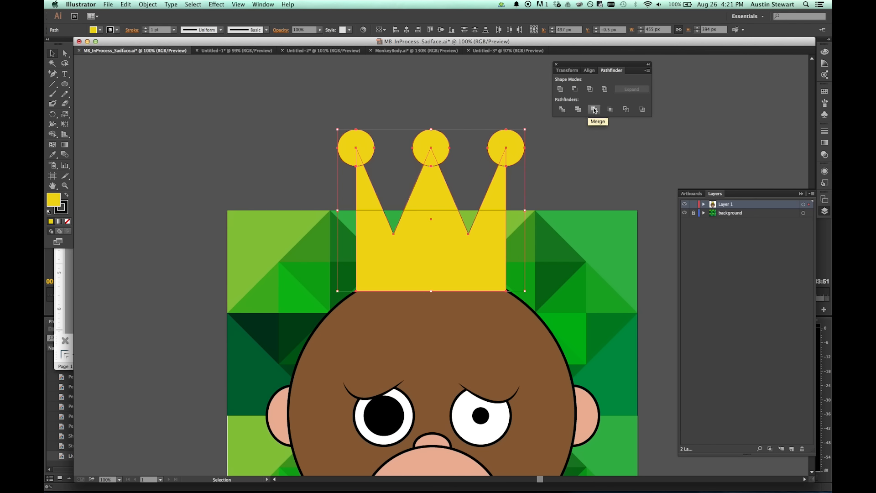
click(575, 89)
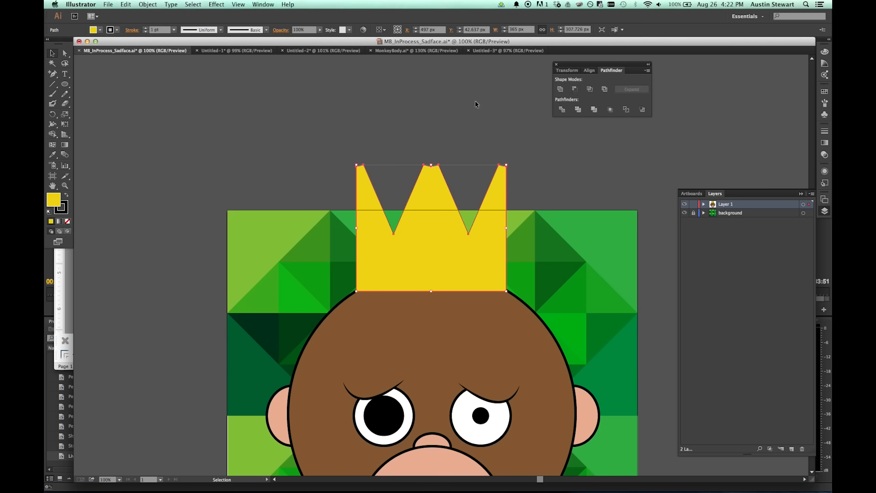
click(313, 131)
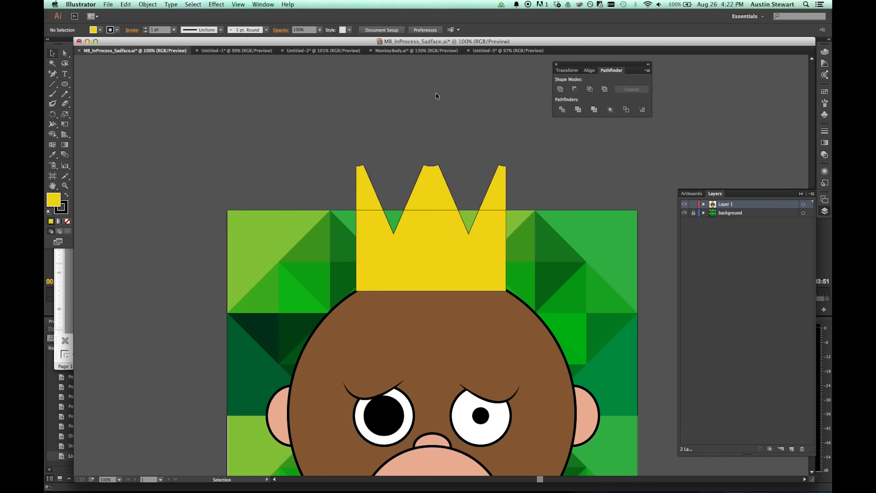
key(a)
key(super+z)
key(v)
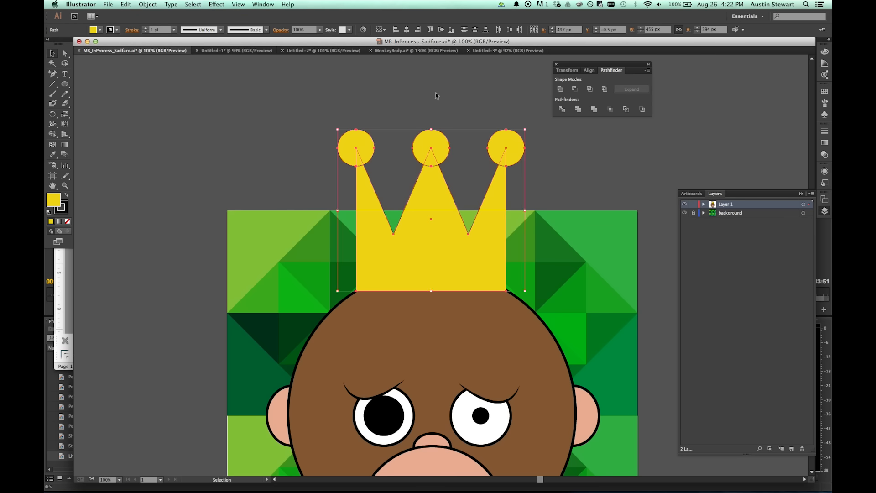
Unite the crown with its three tip circles, fill it with the white-to-black gradient swatch and show the gradient settings.
click(561, 90)
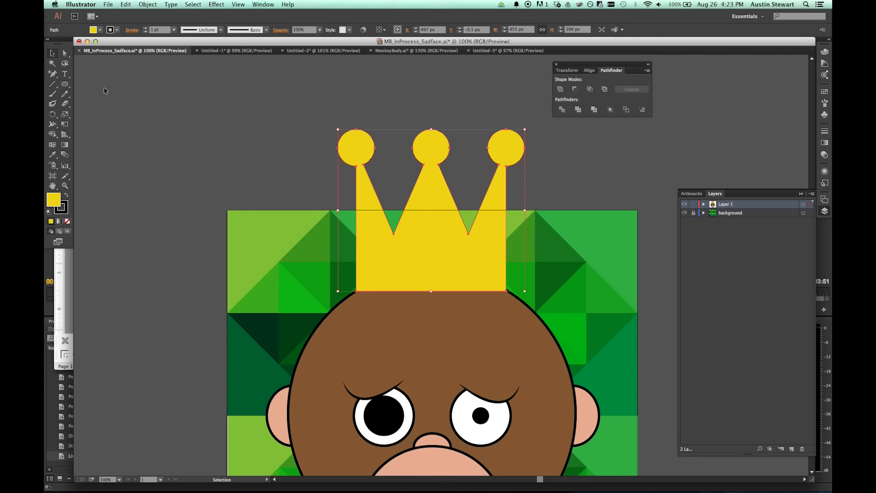
click(100, 30)
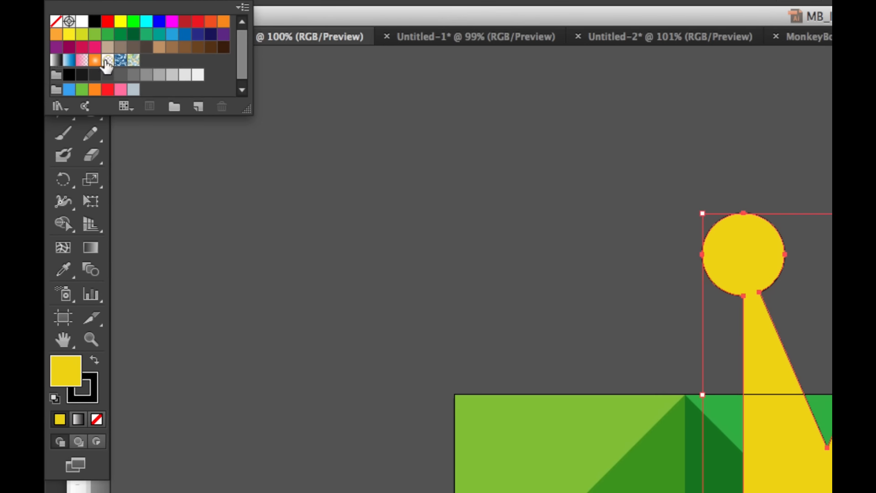
click(54, 62)
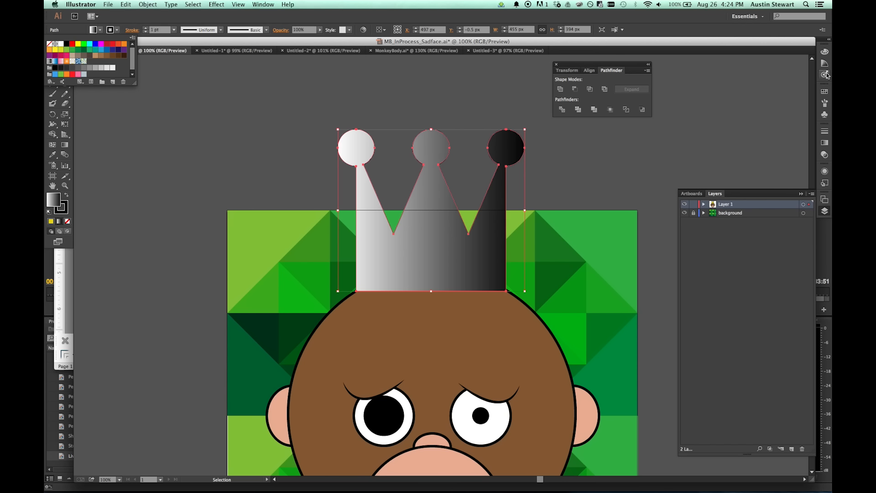
click(825, 144)
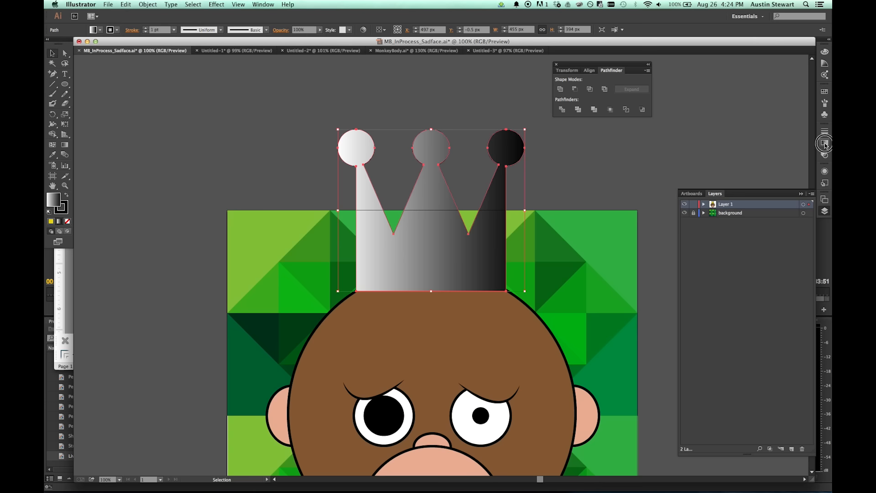
click(825, 144)
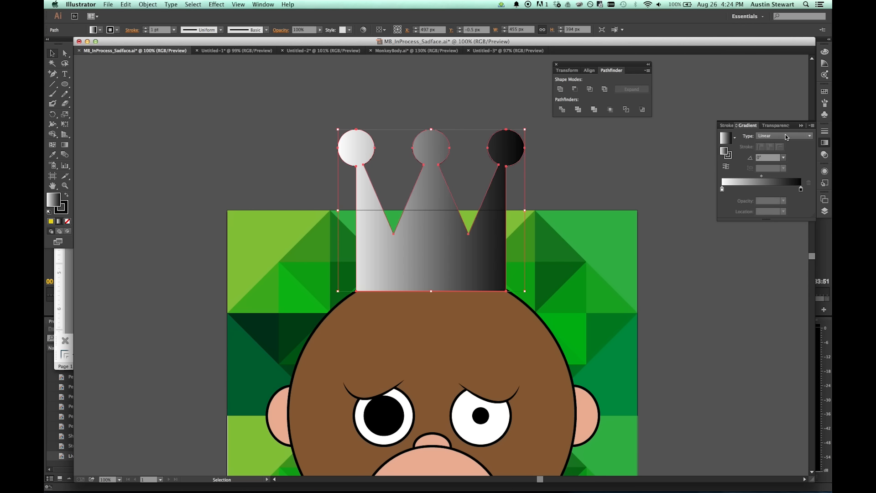
Try the Radial type on the crown's gradient and switch it back to Linear.
click(809, 136)
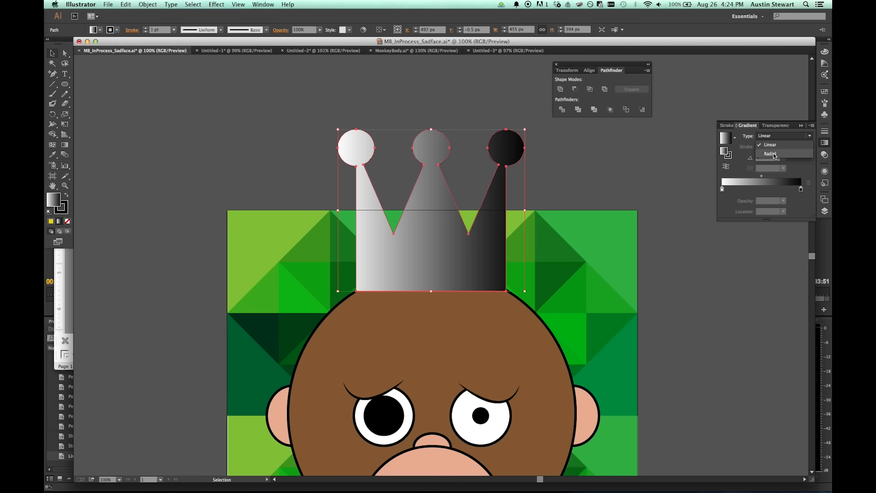
click(775, 155)
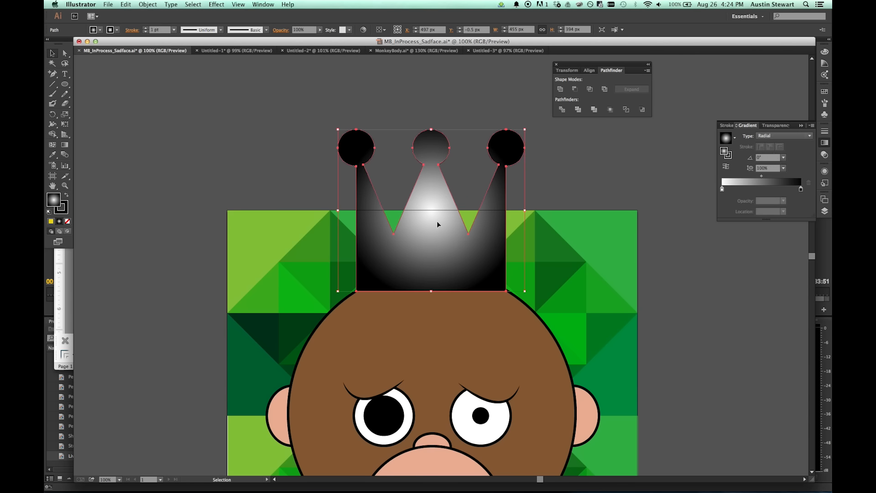
click(810, 137)
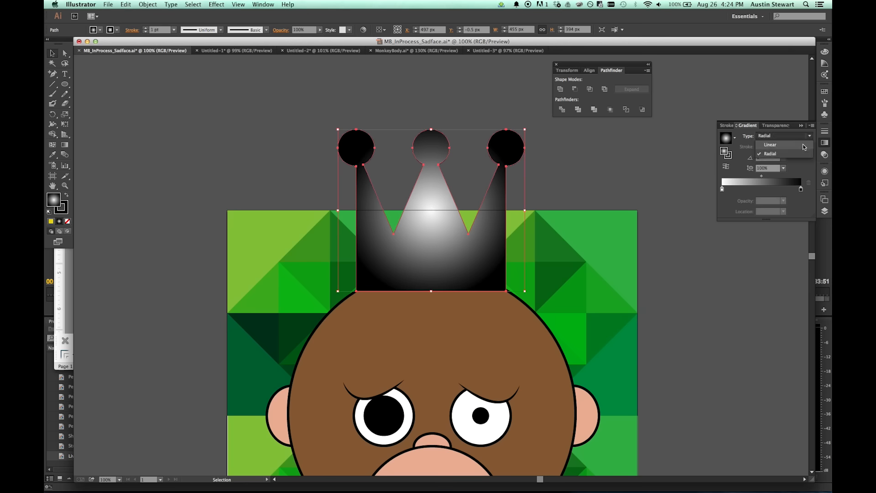
click(804, 145)
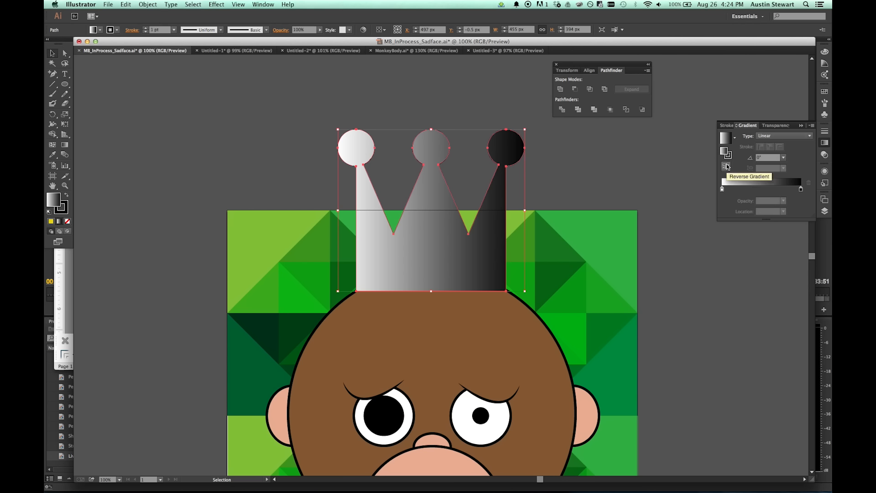
Try the gradient angles -180°, -90°, 90° and 135° on the crown.
click(784, 160)
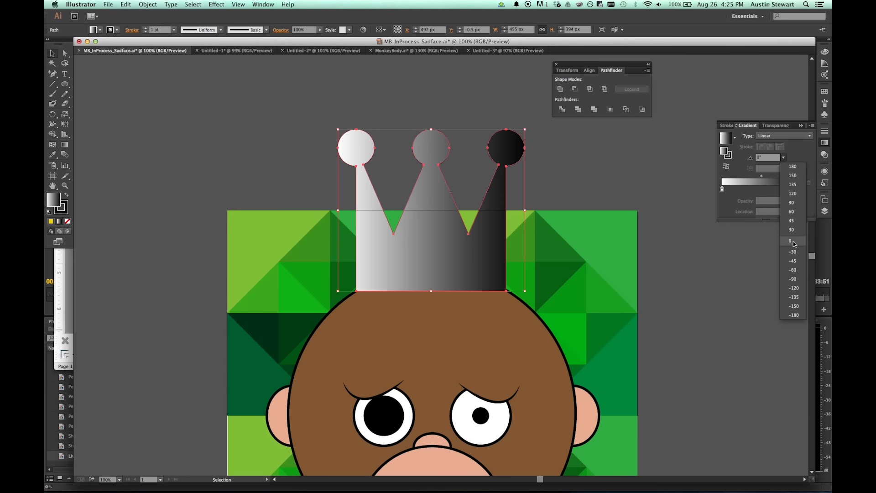
click(793, 315)
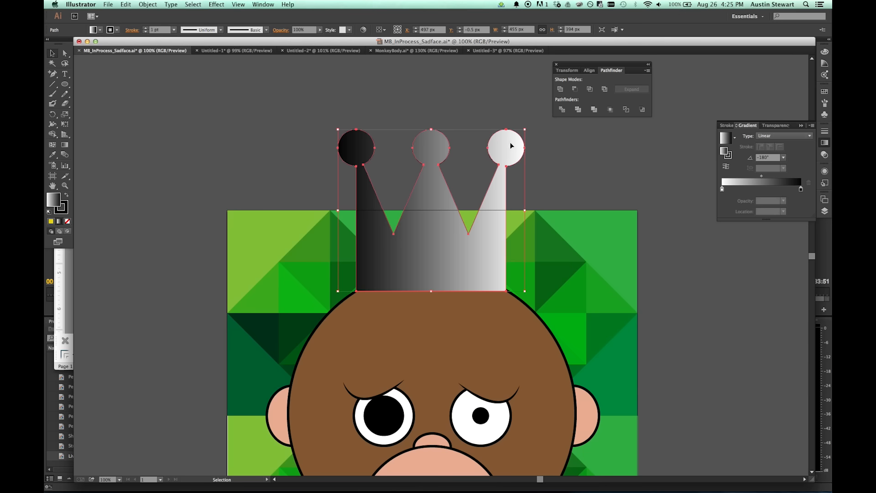
click(783, 157)
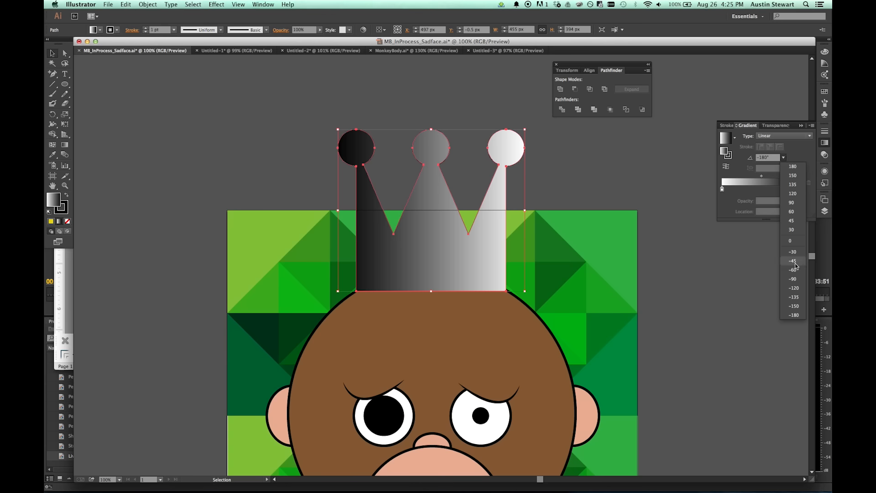
click(793, 279)
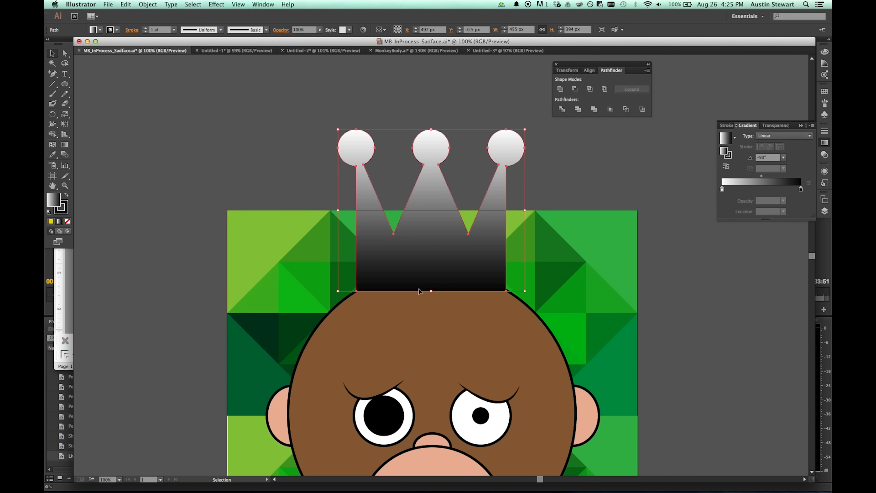
click(783, 157)
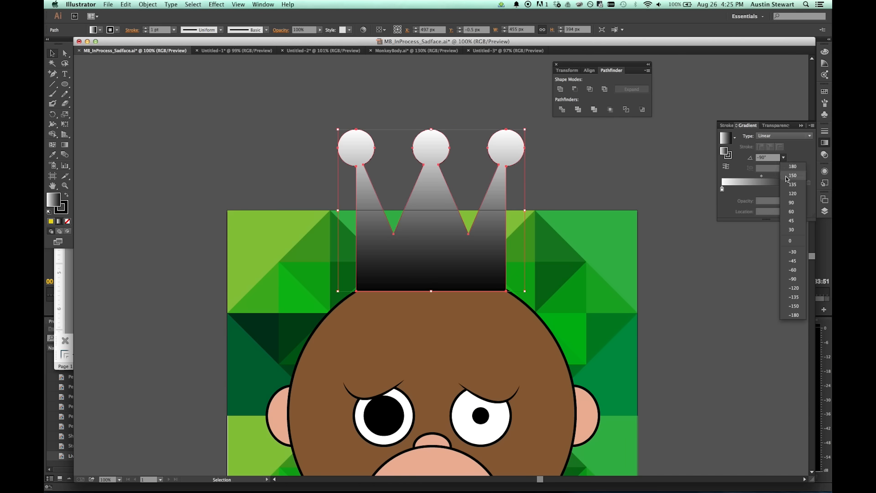
click(793, 204)
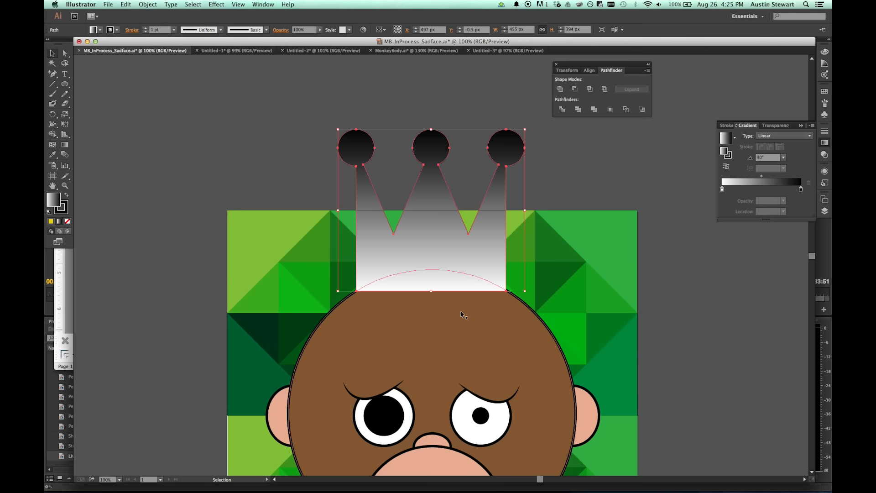
click(784, 157)
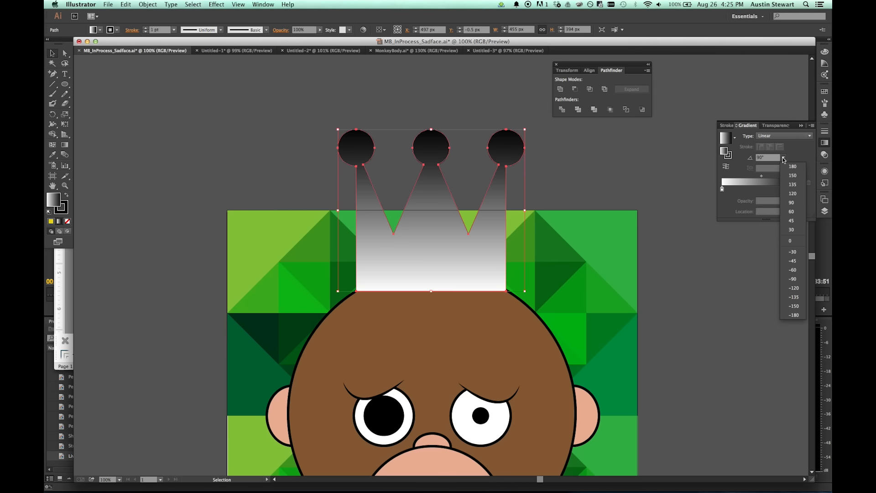
click(793, 184)
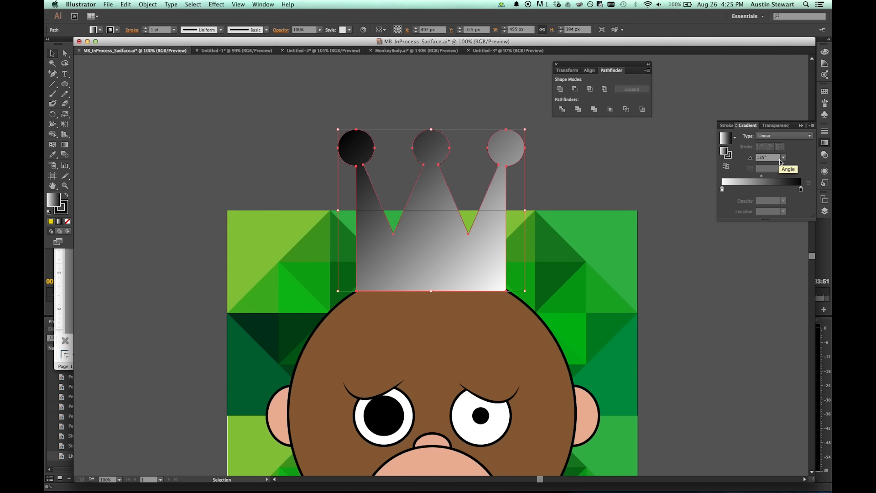
Try a custom gradient angle of 26° on the crown and reset the angle to 0°.
drag(770, 158, 736, 159)
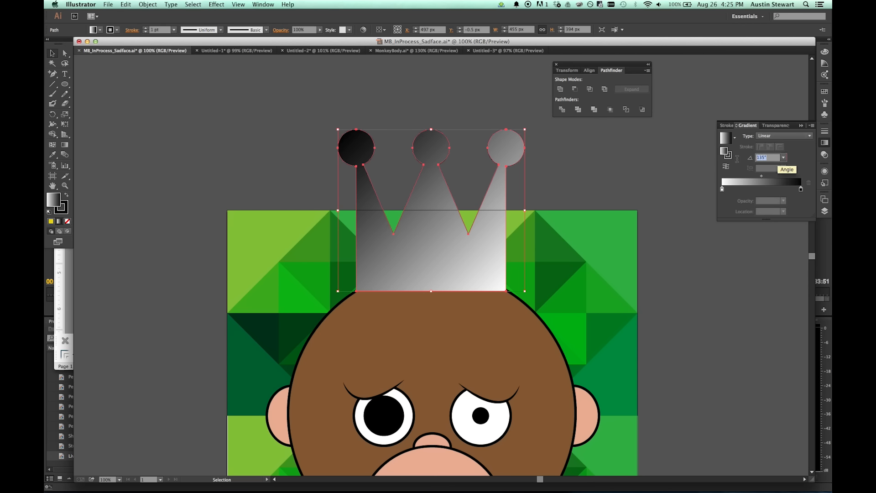
text(26)
key(Return)
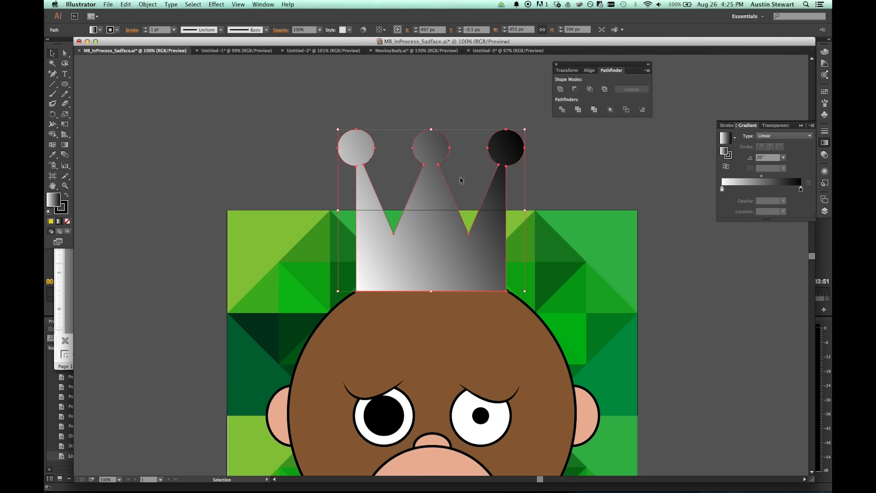
click(783, 157)
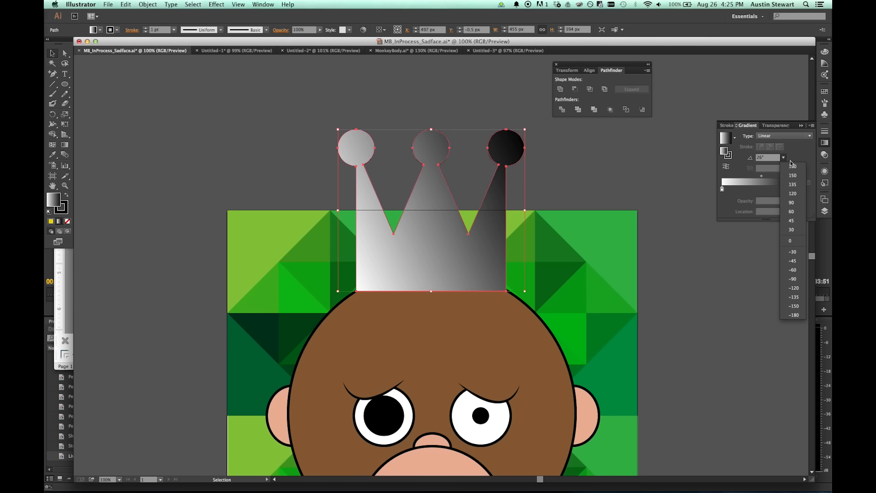
click(790, 243)
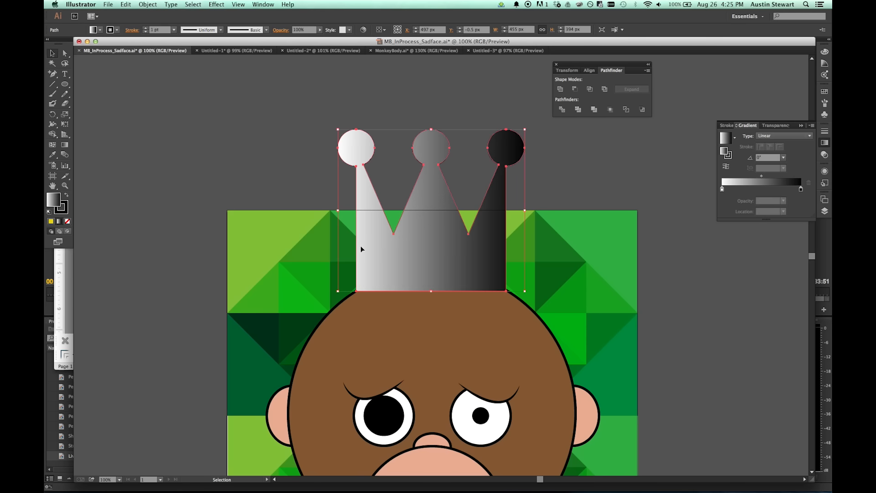
Try reversing the crown's gradient and shifting its midpoint and black stop, and restore the even white-to-black blend.
click(726, 169)
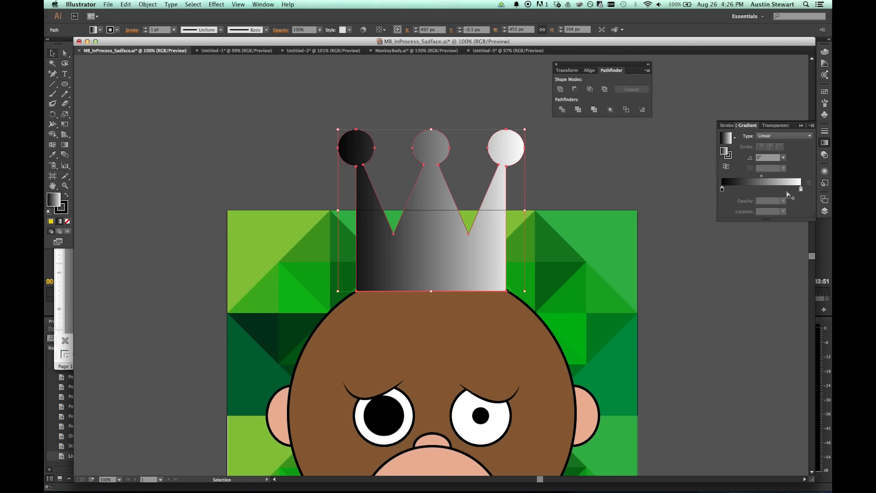
click(726, 167)
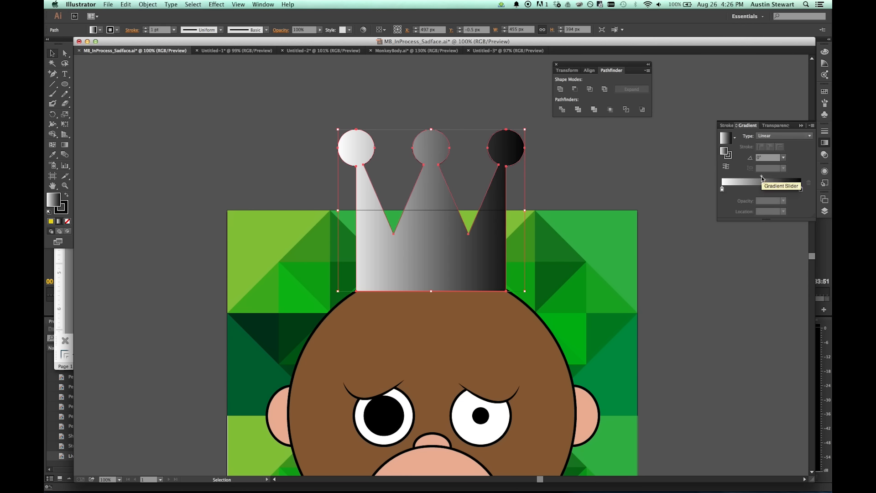
mouse_move(762, 178)
mouse_down()
mouse_move(741, 178)
mouse_move(777, 177)
mouse_up()
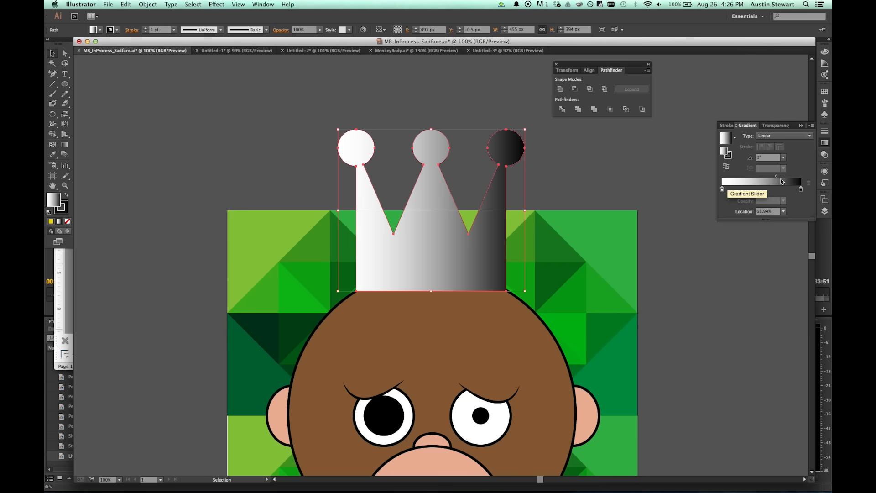
drag(776, 177, 792, 192)
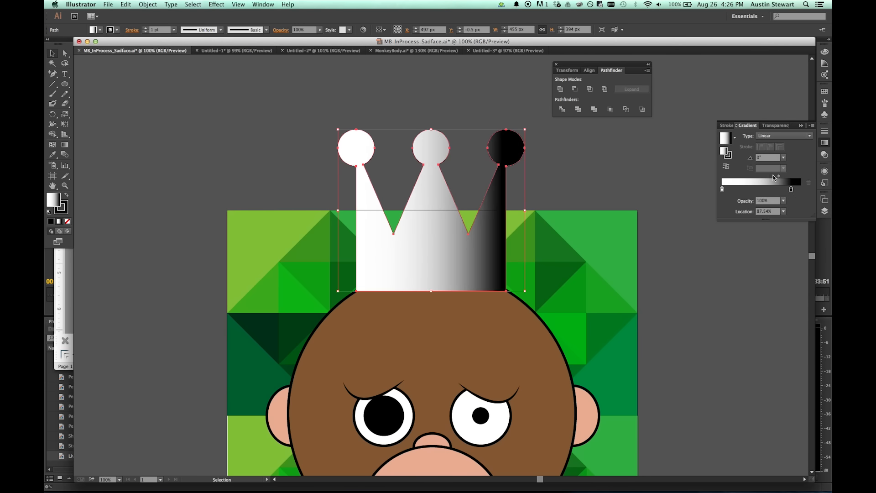
drag(775, 175, 784, 176)
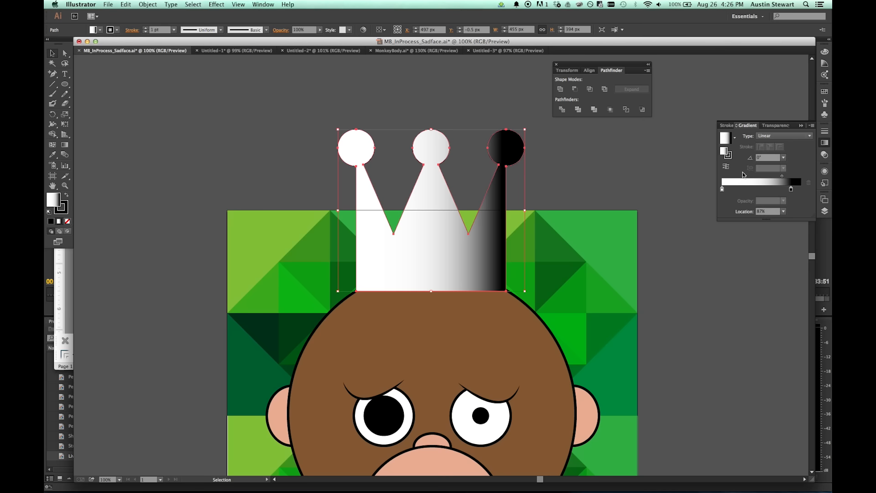
drag(782, 176, 806, 193)
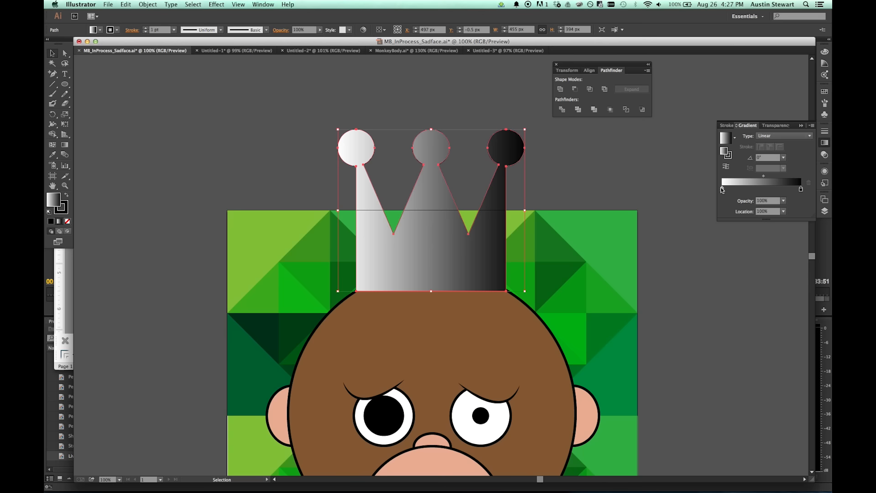
Recolor the white stop of the crown's gradient to bright yellow, FDFF00.
double_click(722, 189)
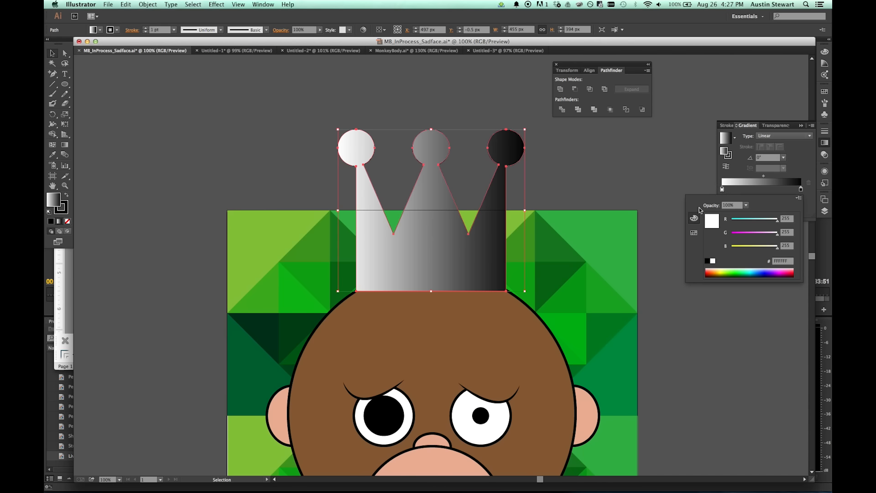
click(693, 234)
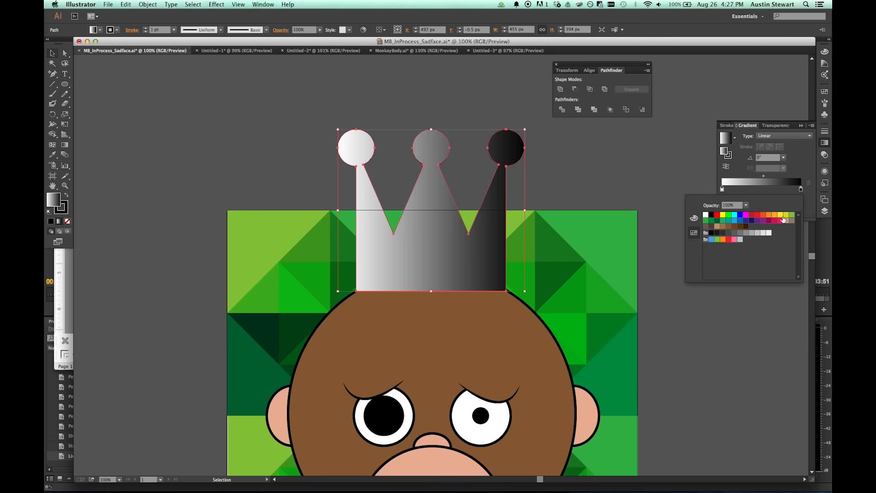
click(694, 219)
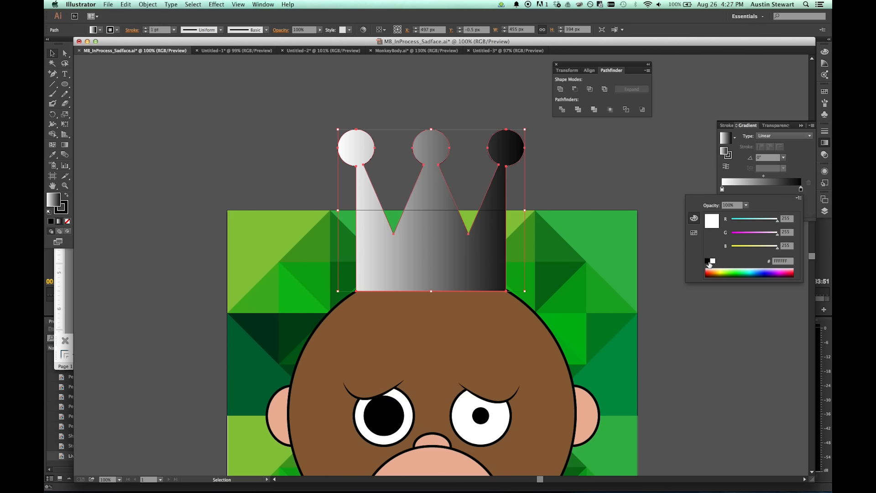
drag(722, 270, 723, 268)
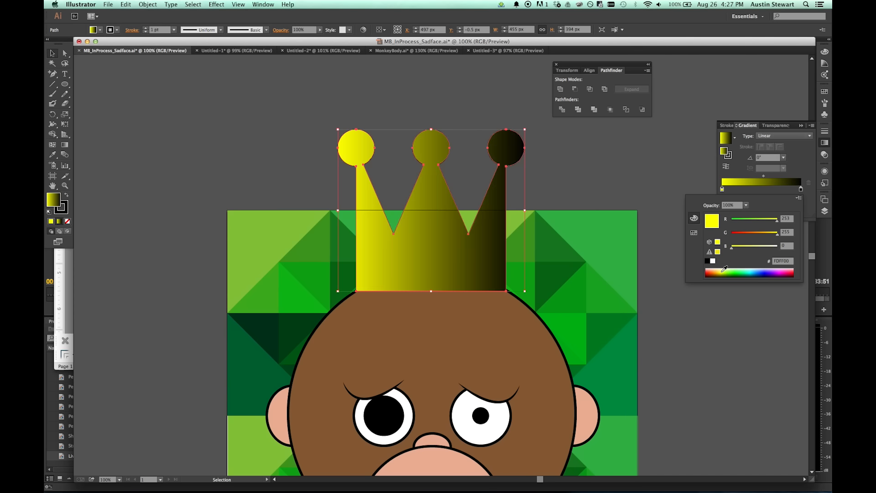
Recolor the black stop of the crown's gradient to magenta, E800E9.
click(797, 155)
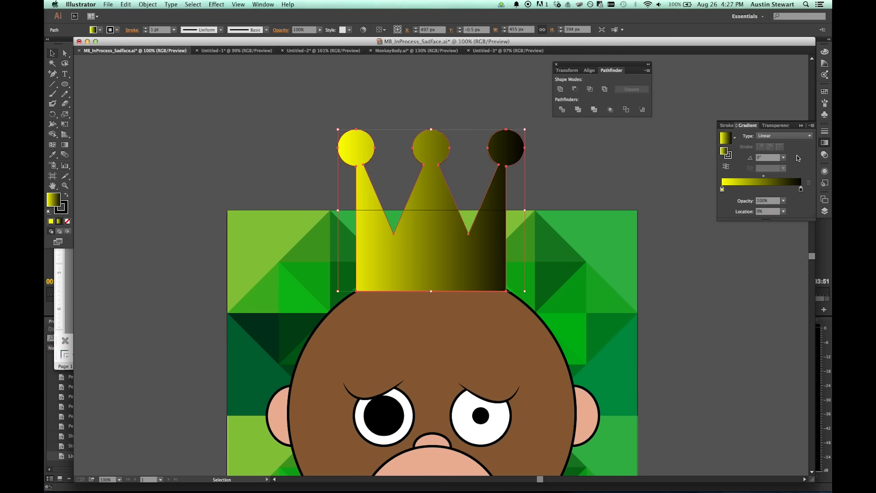
double_click(801, 190)
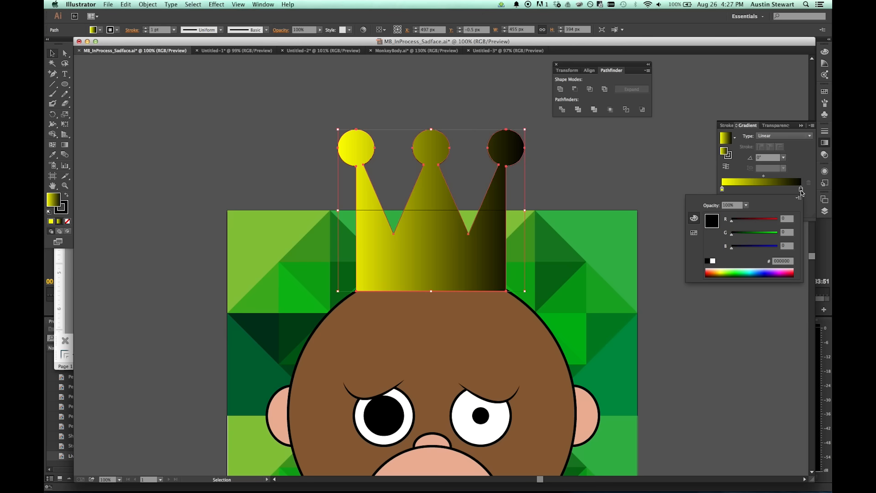
click(781, 270)
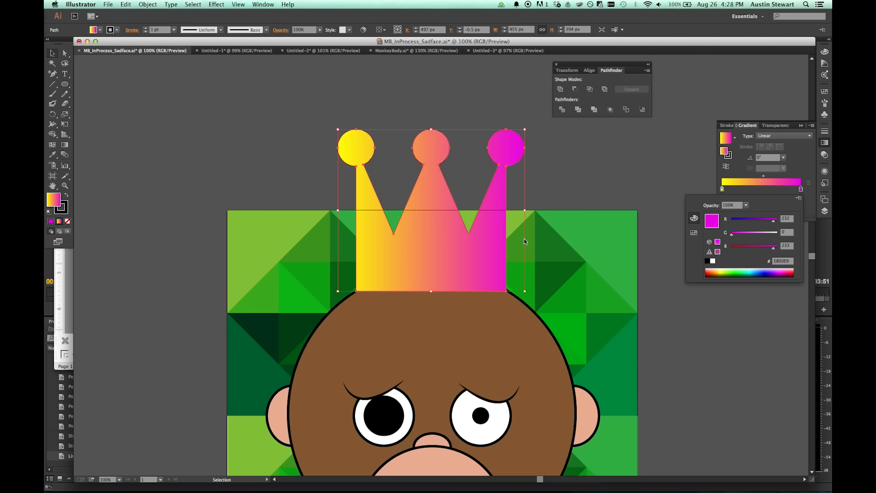
click(800, 158)
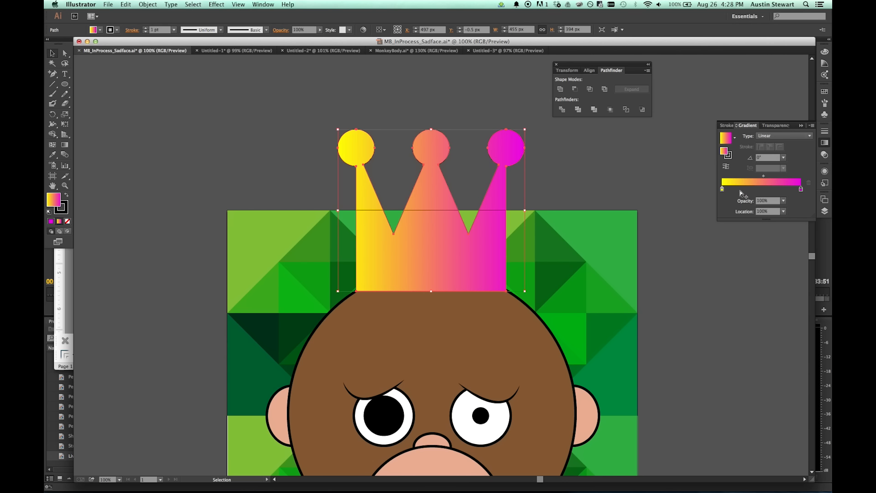
Try opacities of 0%, 20% and 60% on the gradient's magenta stop and restore it to 100%.
click(722, 189)
click(801, 189)
click(784, 202)
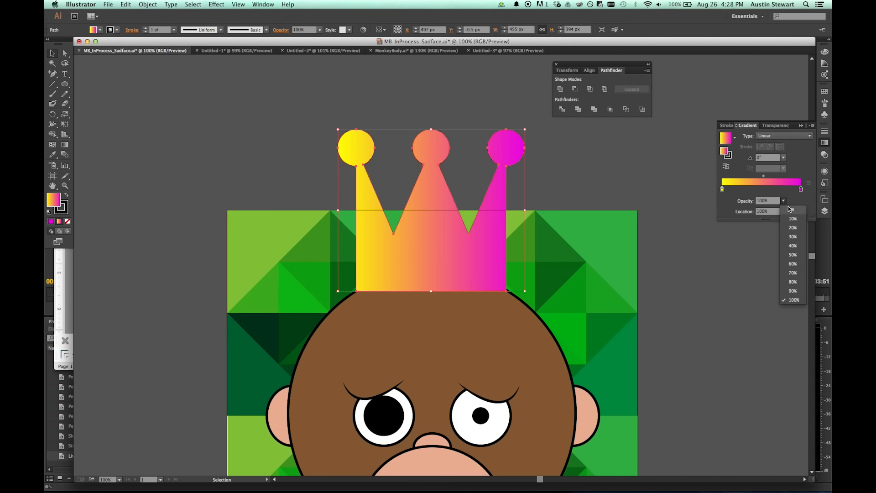
click(790, 210)
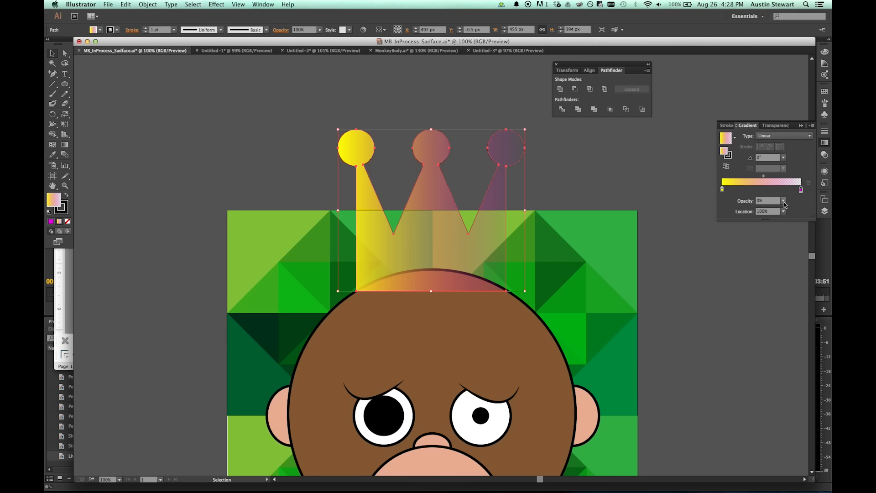
click(783, 201)
click(785, 228)
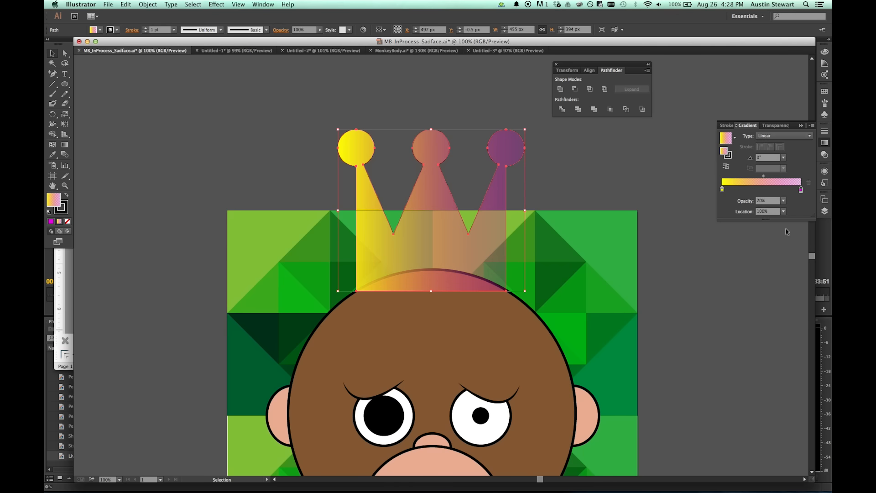
click(783, 200)
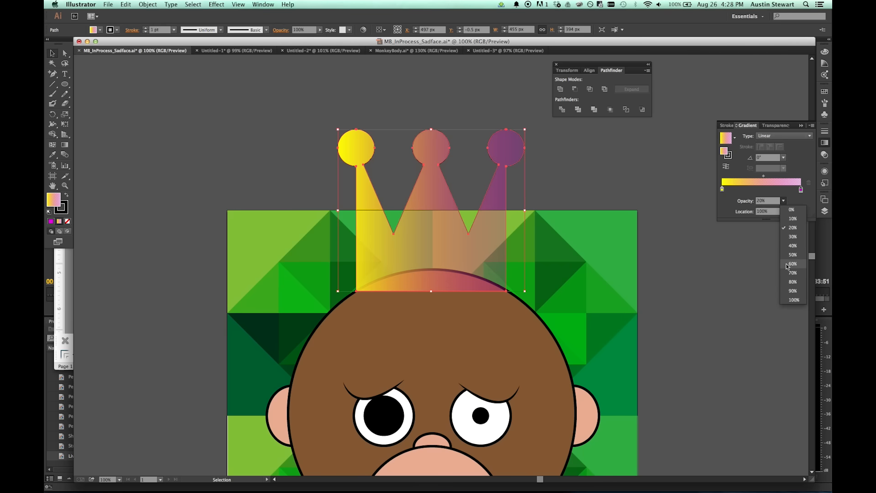
click(787, 264)
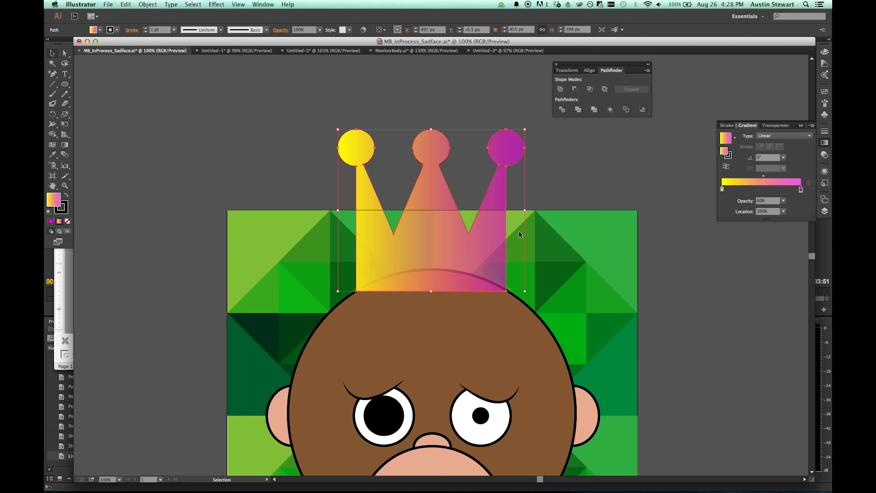
click(783, 201)
click(789, 210)
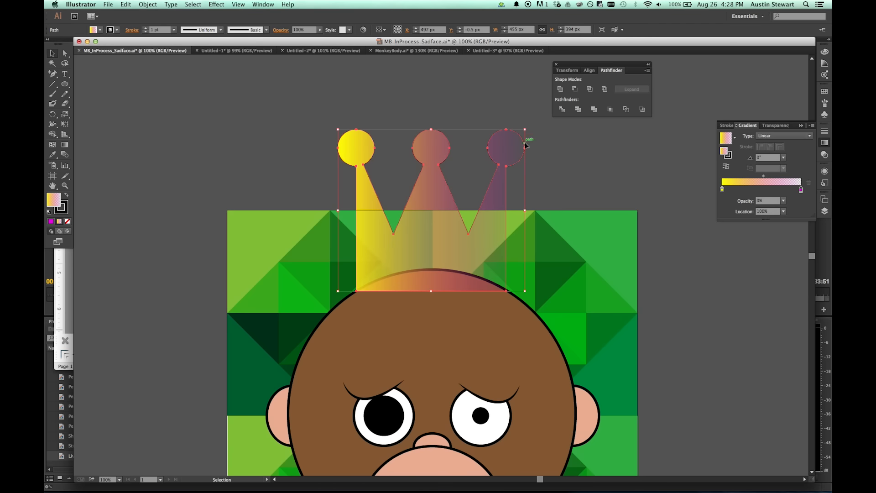
click(783, 201)
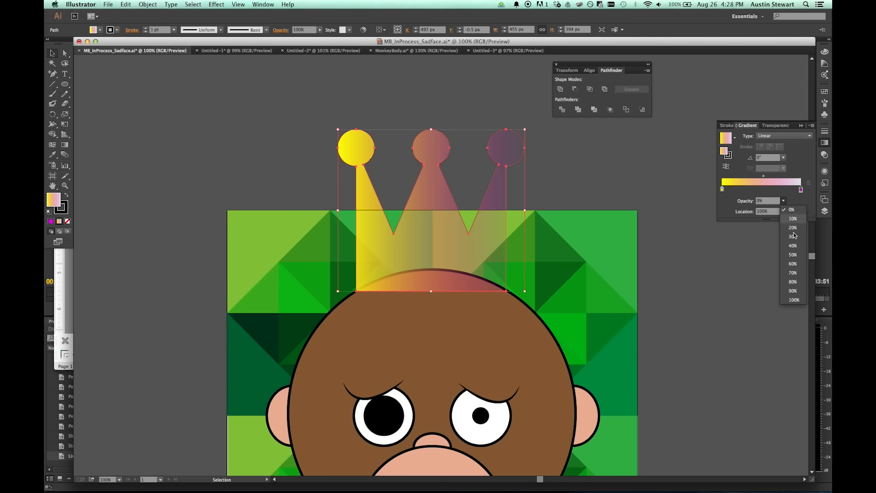
click(794, 300)
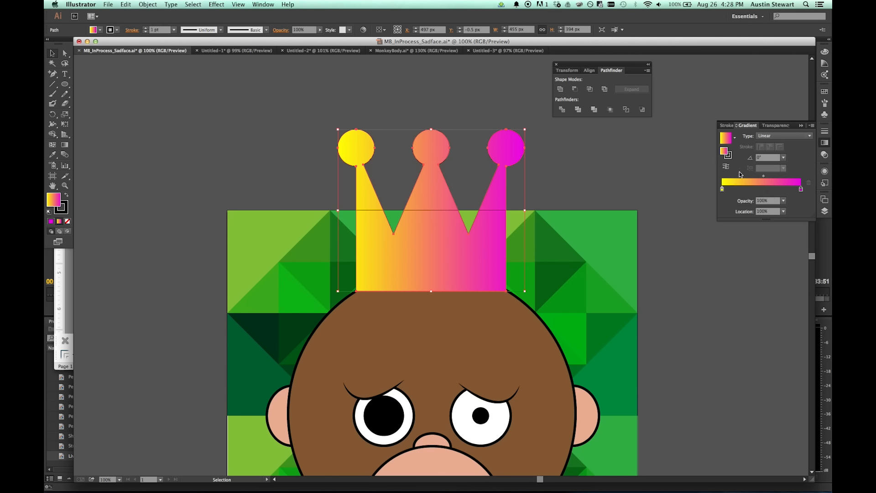
Add a color stop midway along the crown's gradient and recolor it cyan.
click(763, 189)
double_click(763, 190)
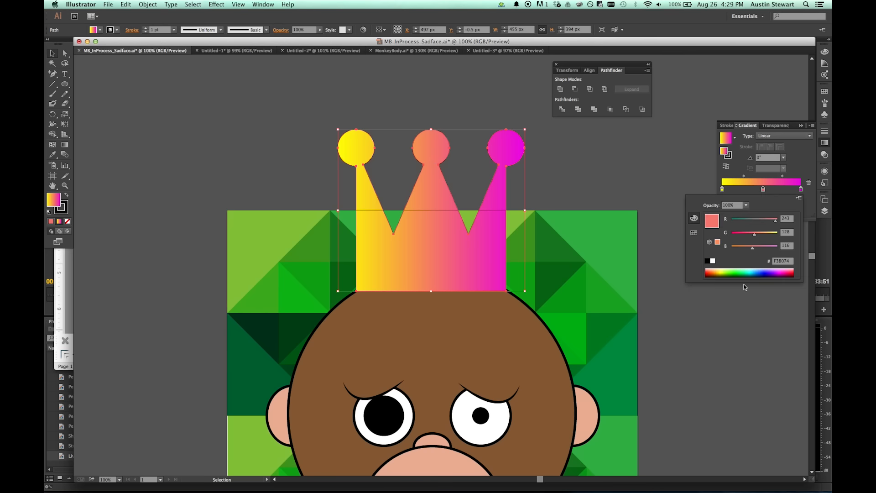
click(736, 272)
click(749, 272)
key(Return)
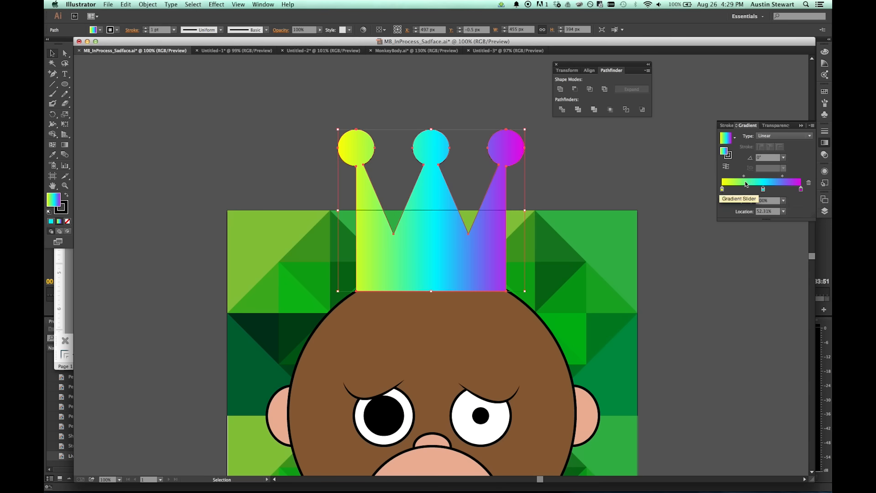
Shift both gradient midpoints toward the cyan stop to narrow its band, and nudge the cyan stop slightly.
drag(743, 177, 754, 176)
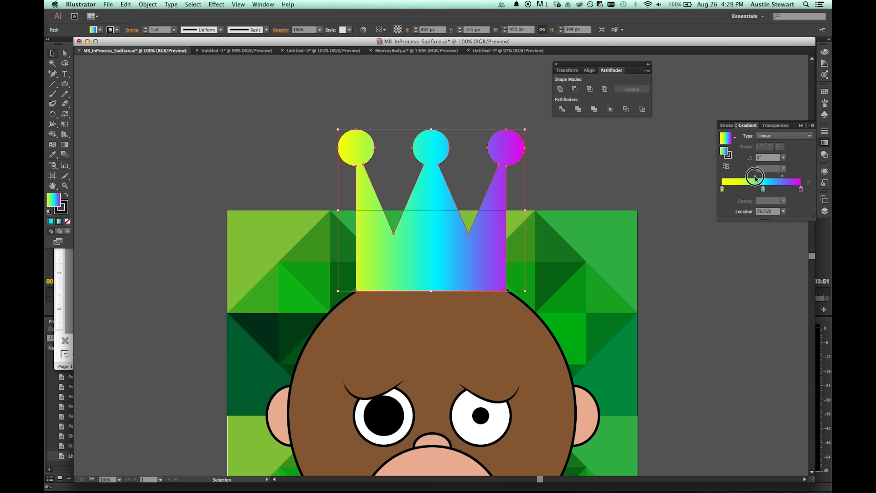
drag(782, 176, 762, 192)
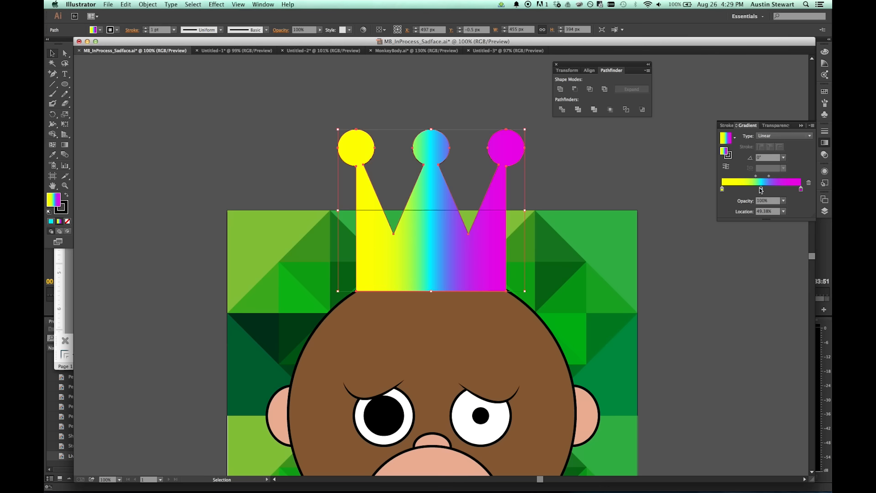
drag(761, 189, 762, 190)
Add a gradient stop at about 40%, color it dark gold D4A000, and move it closer to the cyan stop.
click(753, 190)
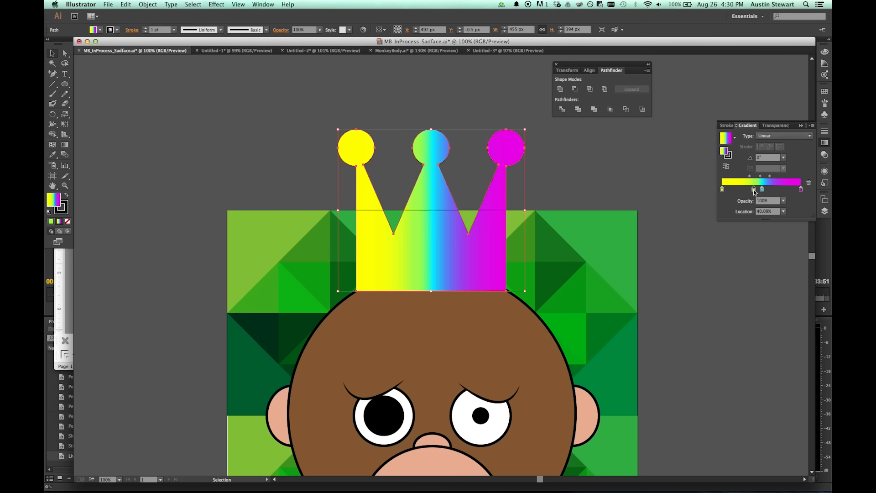
double_click(754, 190)
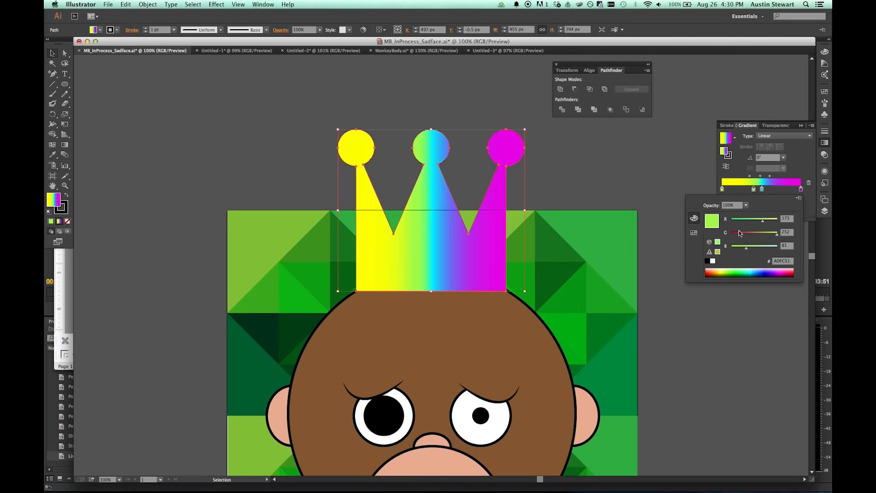
click(718, 271)
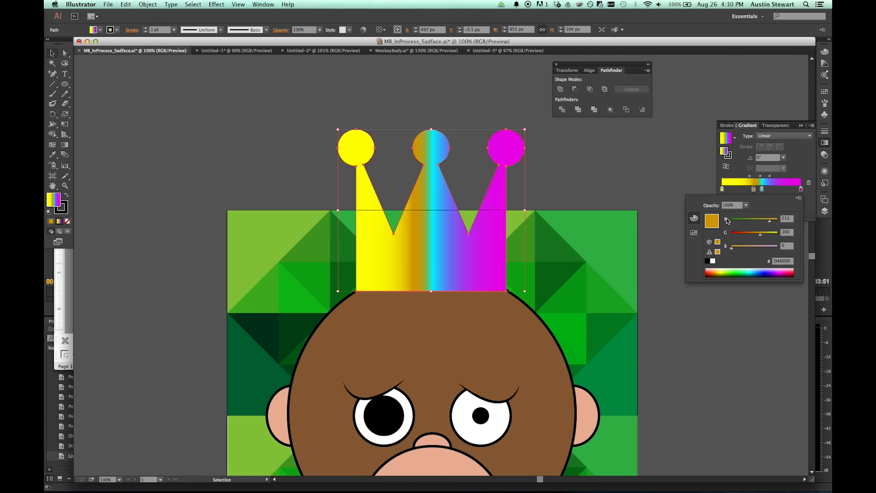
click(751, 180)
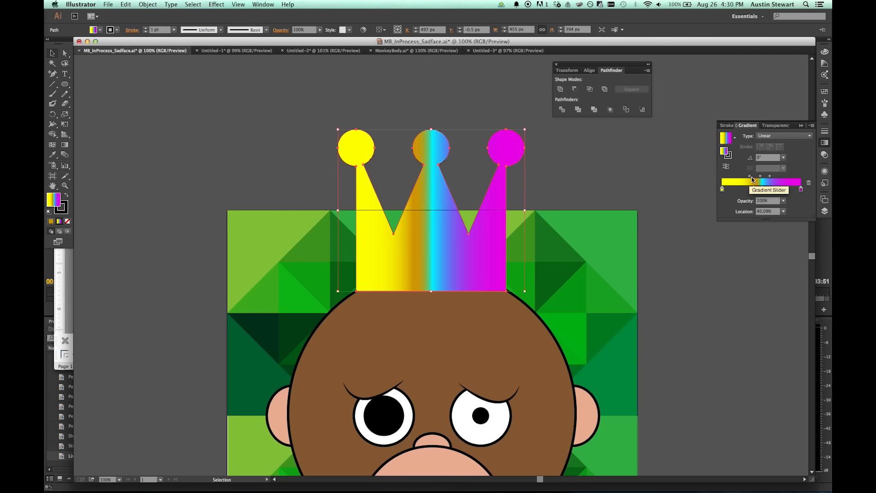
click(750, 176)
drag(753, 190, 757, 192)
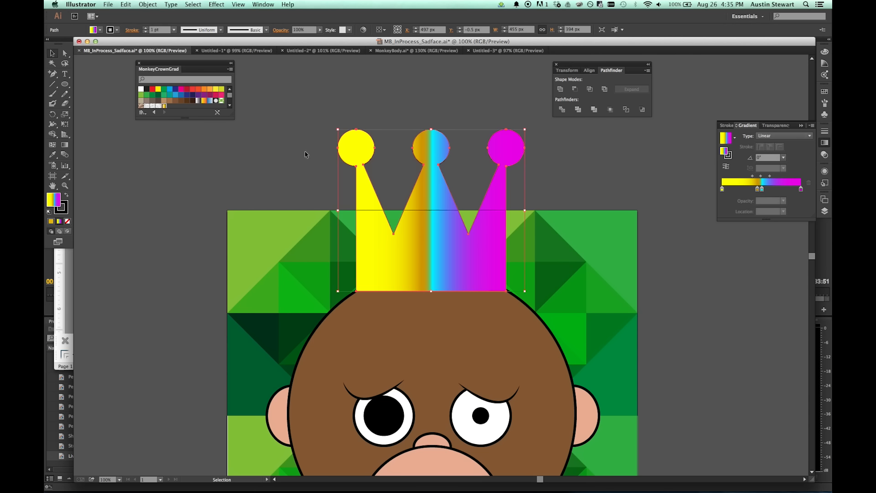
Fill the crown with the gold gradient swatch from the MonkeyCrownGrad library.
click(163, 108)
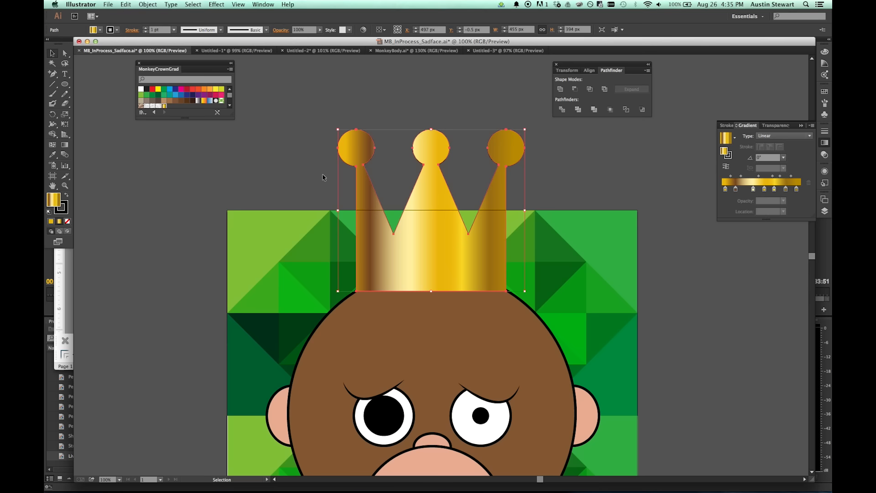
click(230, 72)
click(229, 72)
Save the crown's gold gradient in the document swatches as "Gold Gradient Swatch".
click(100, 31)
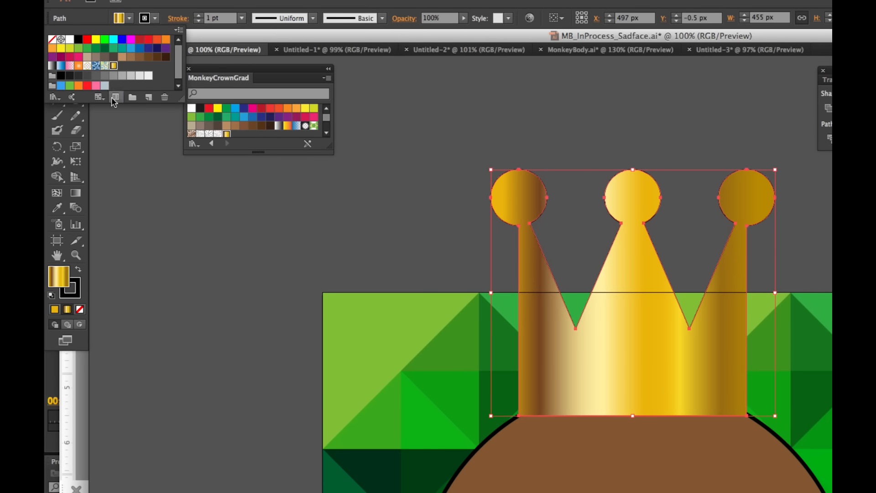
click(148, 97)
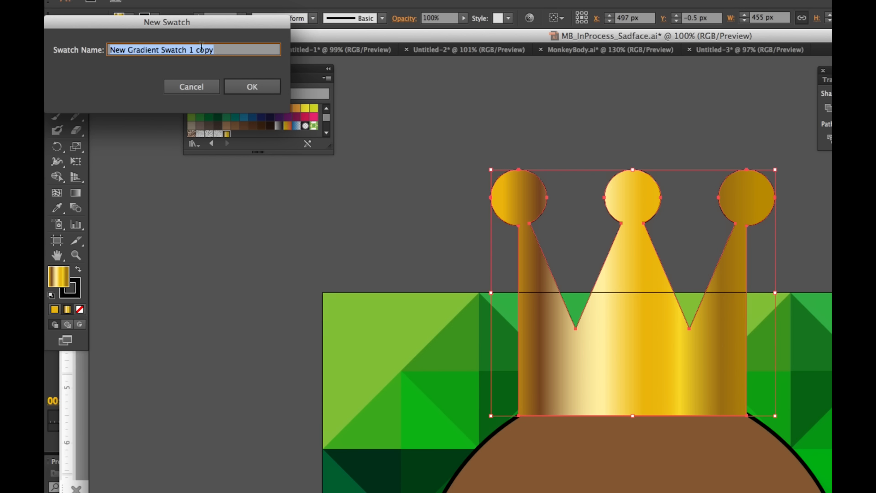
click(110, 49)
drag(110, 50, 224, 54)
text(Gold )
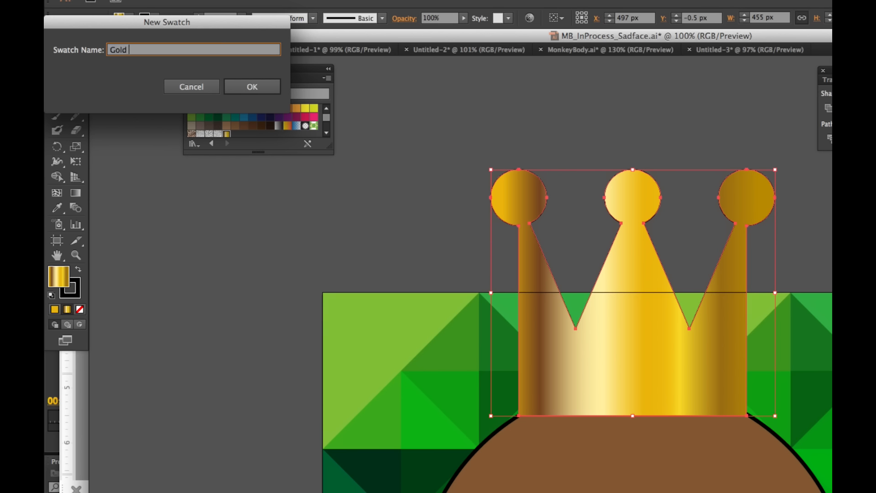
text(Gradient Swath)
key(BackSpace)
text(ch)
key(Return)
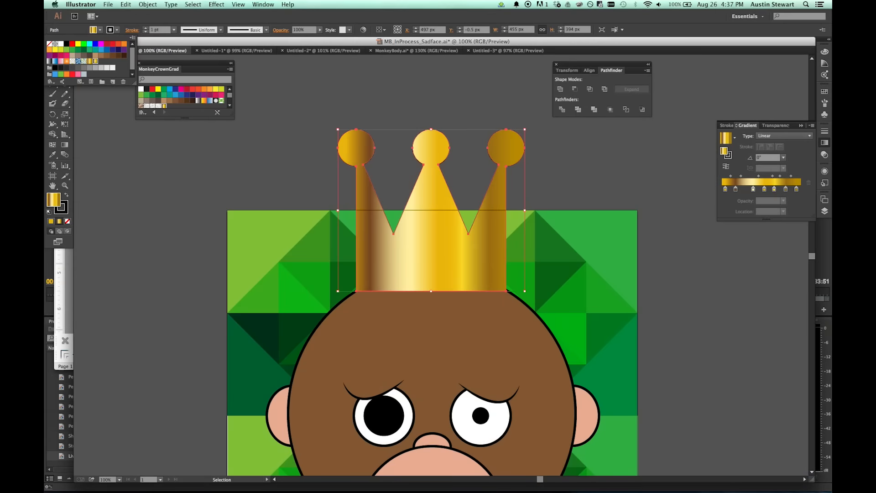
key(Escape)
Remove all intermediate stops from the crown's gold gradient and move the two remaining stops to the slider's ends.
mouse_move(736, 189)
mouse_down()
mouse_move(739, 208)
mouse_move(748, 189)
mouse_up()
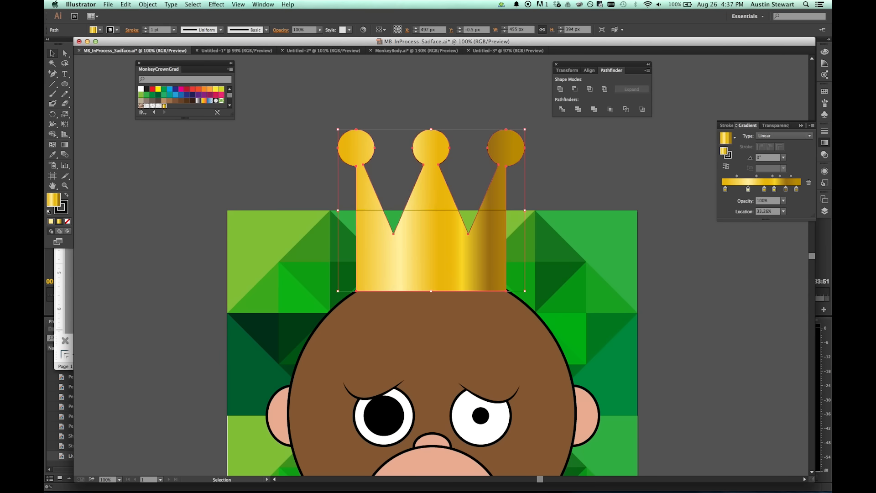
drag(796, 189, 801, 189)
click(785, 188)
drag(785, 188, 748, 210)
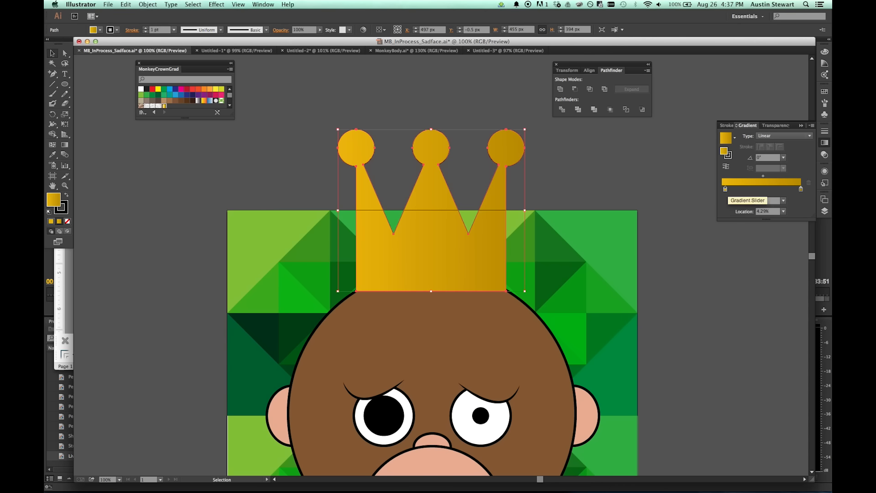
drag(725, 188, 722, 188)
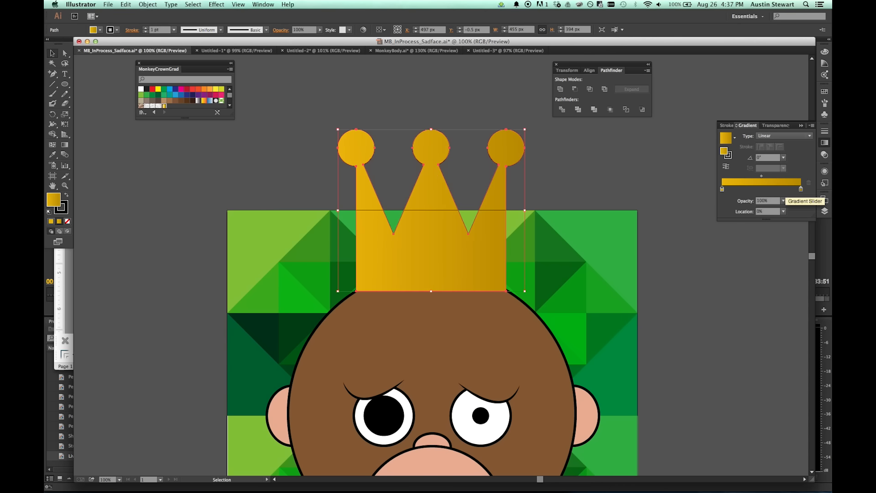
Recolor the gradient's end stop white and its start stop black.
double_click(801, 189)
click(713, 261)
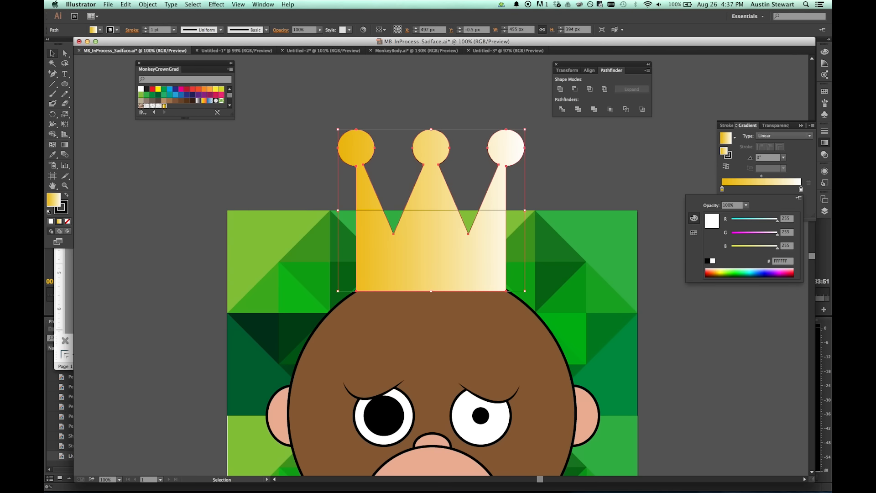
double_click(721, 188)
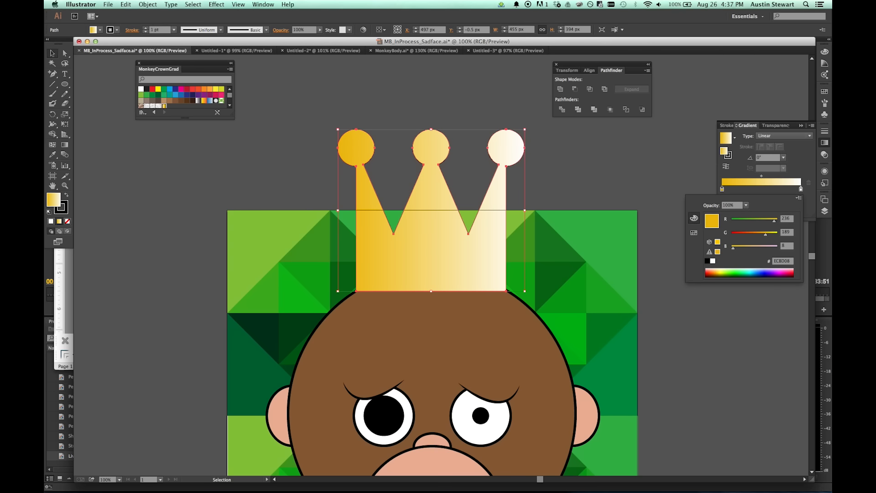
click(707, 261)
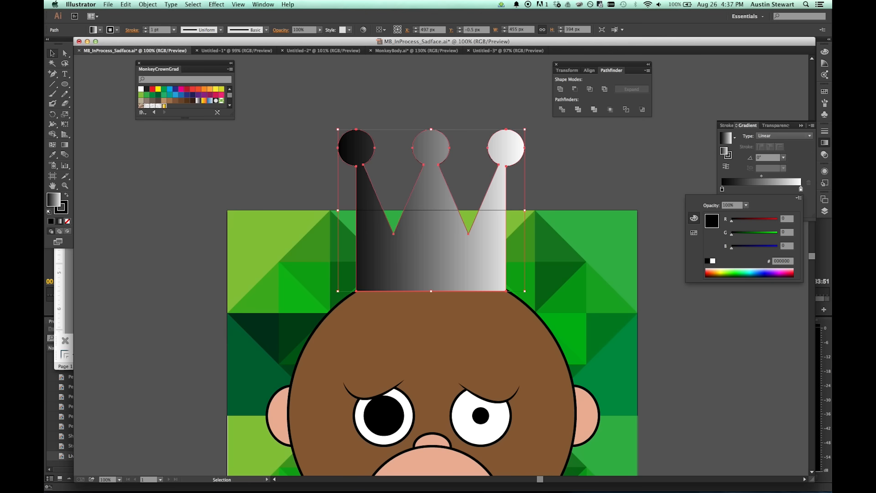
click(755, 174)
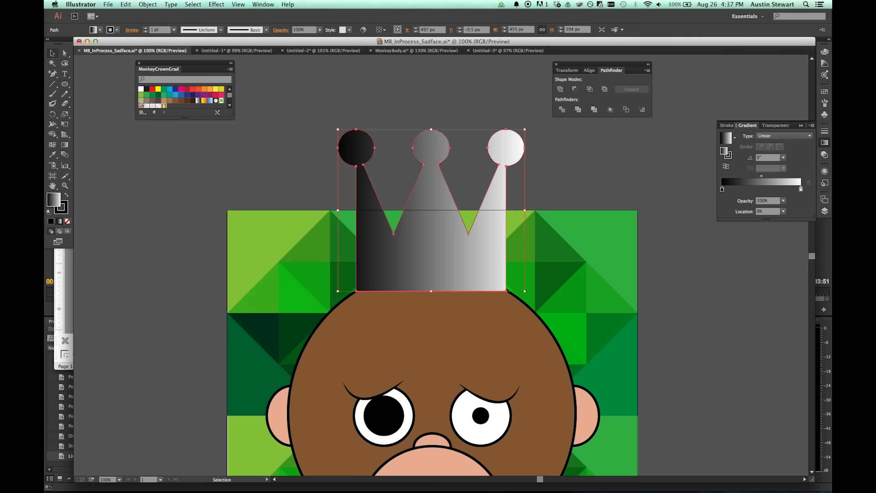
Recolor the start stop of the crown's gradient to yellow, FFF915.
double_click(721, 189)
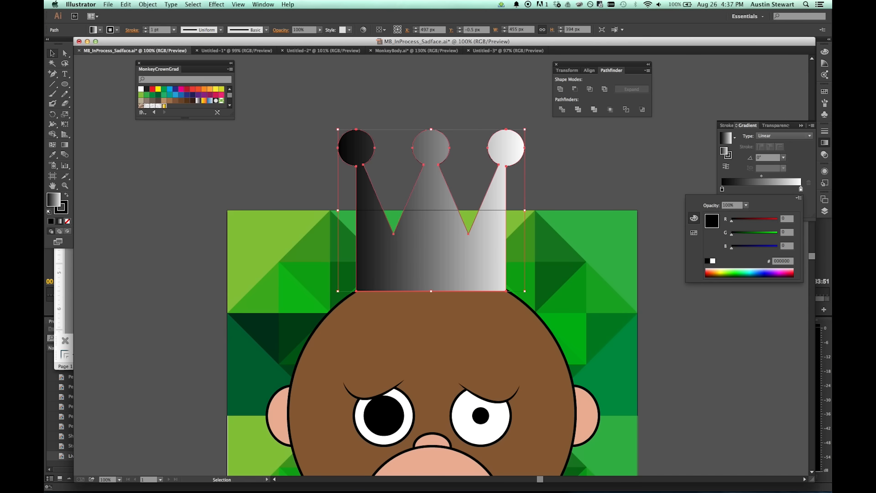
drag(719, 273, 719, 273)
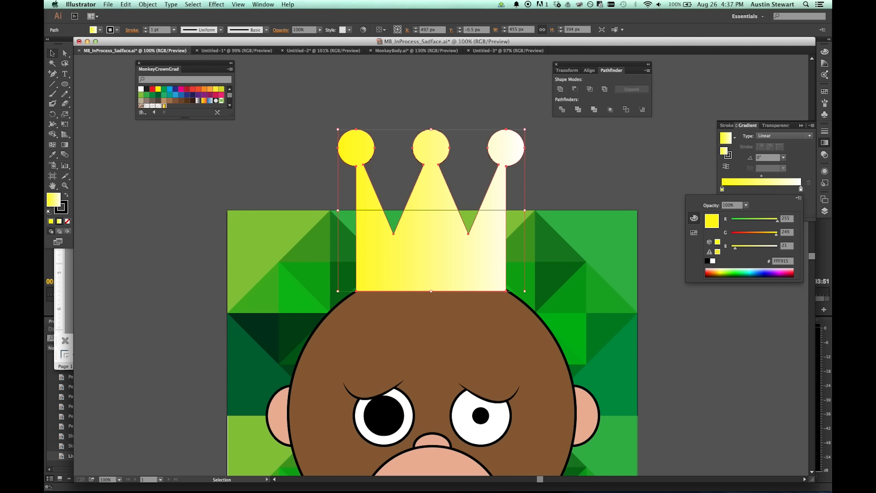
Recolor the end stop of the crown's gradient to the start stop's yellow, FFF915.
drag(790, 261, 772, 261)
key(Return)
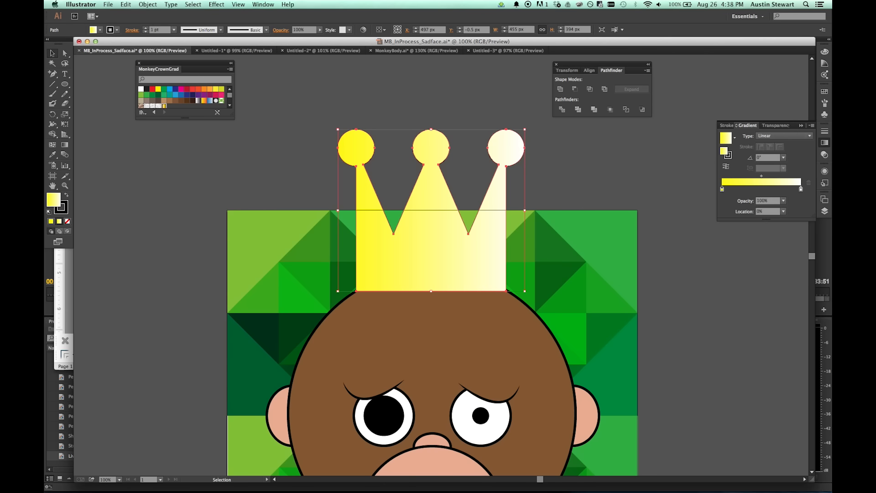
double_click(800, 189)
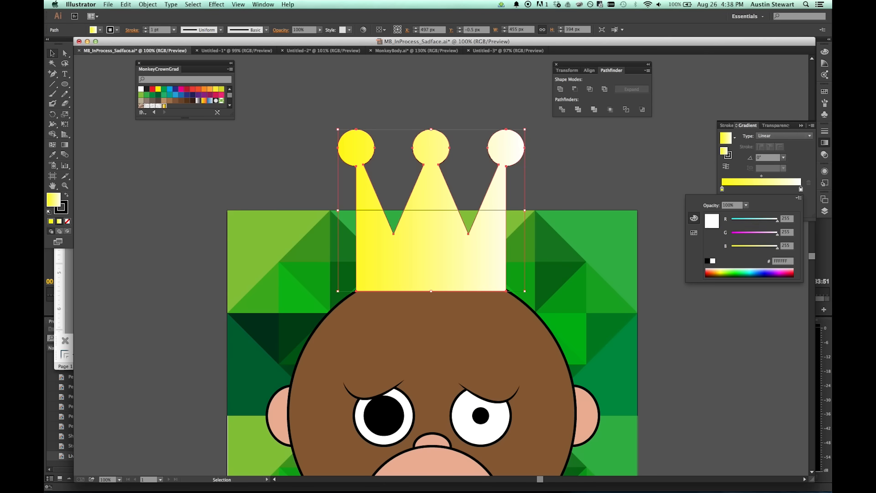
double_click(780, 261)
text(FFF915)
key(Return)
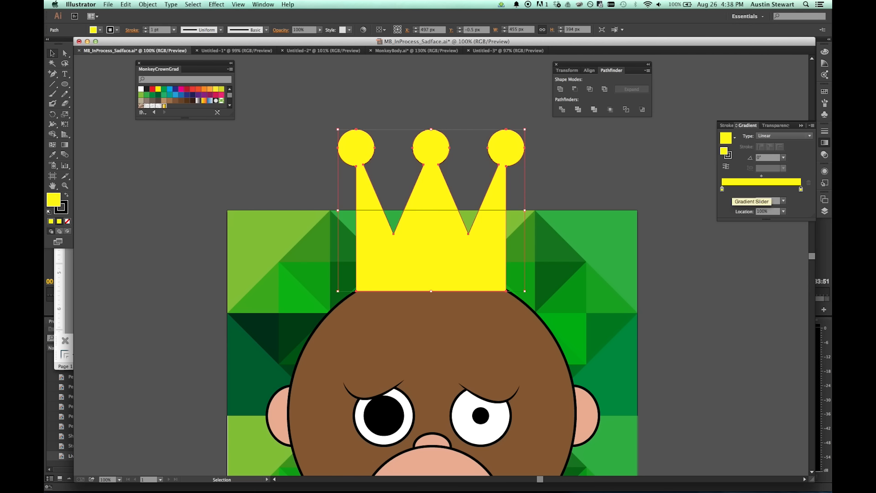
Add a stop at about 16% in the crown's gradient and color it dark gold, 947400.
click(735, 188)
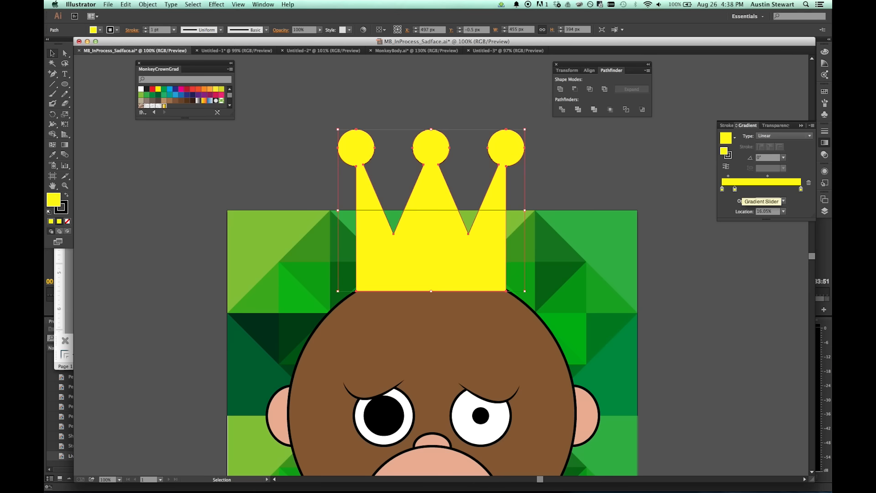
double_click(734, 189)
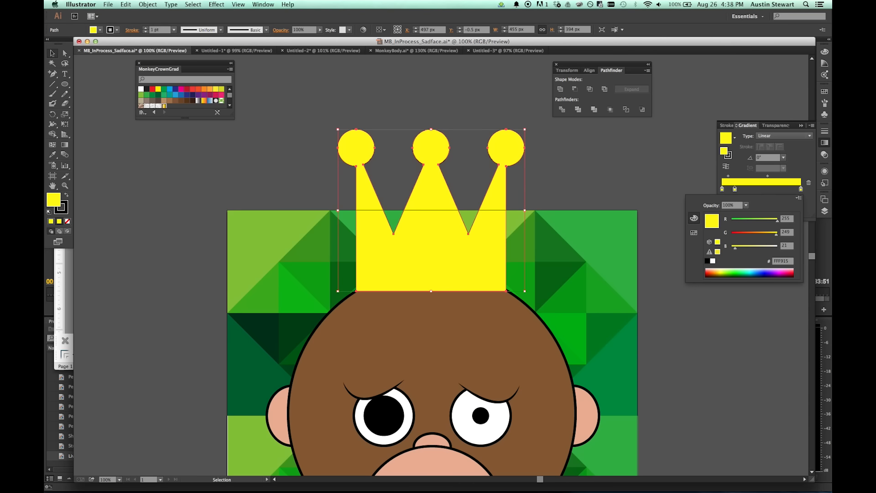
click(718, 275)
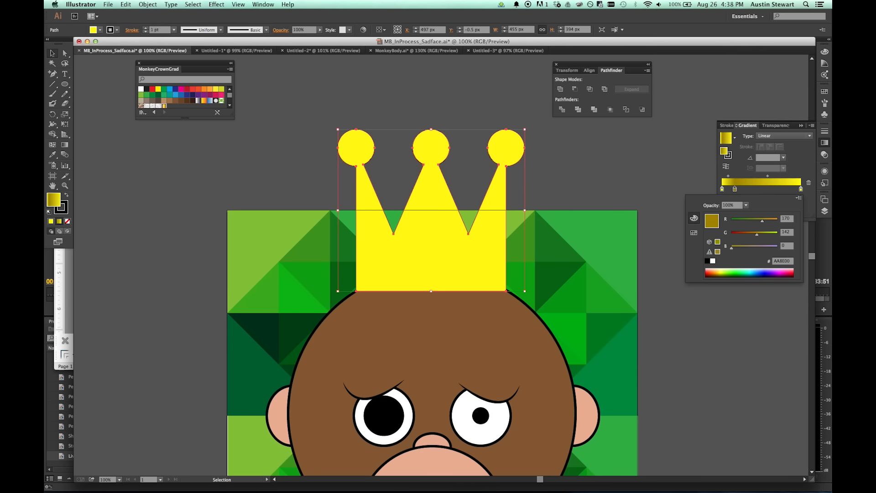
click(717, 276)
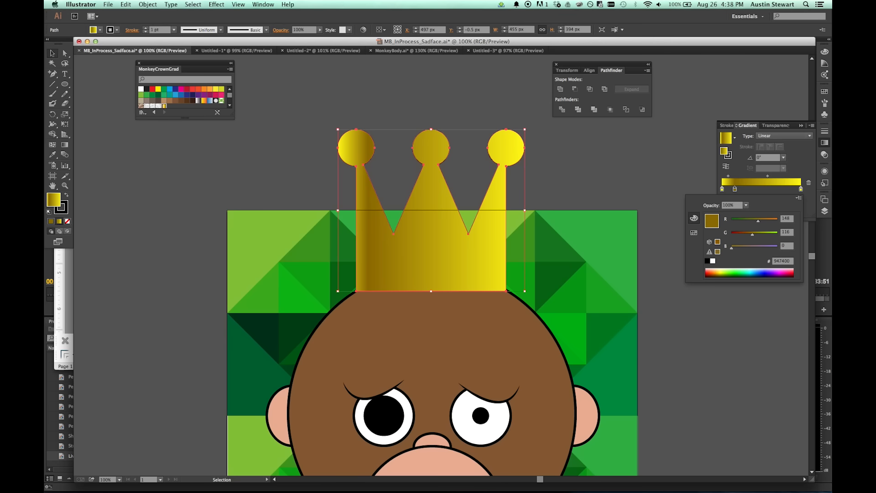
key(Escape)
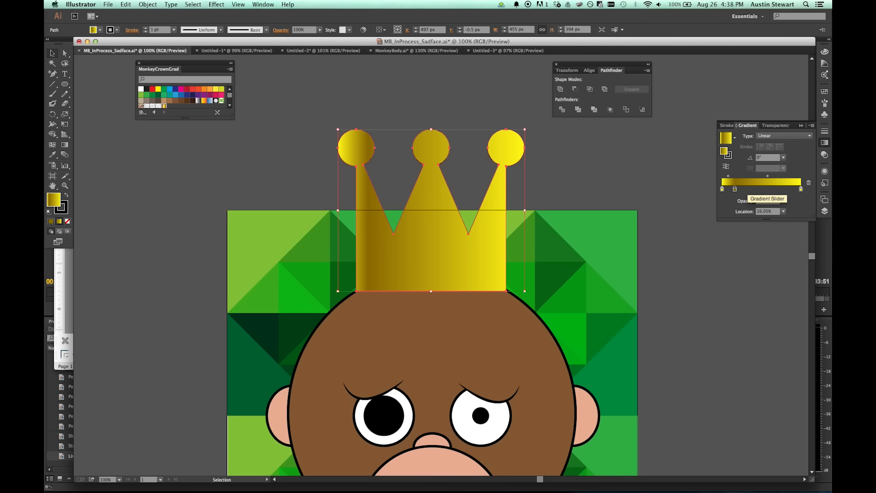
Add another stop at about 34% beside the dark gold one and color it pale yellow, FFFFC6.
click(749, 188)
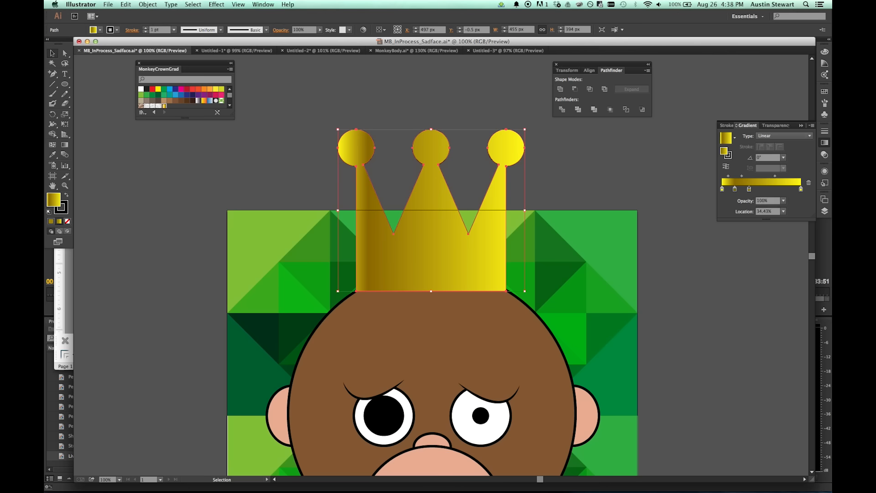
double_click(749, 188)
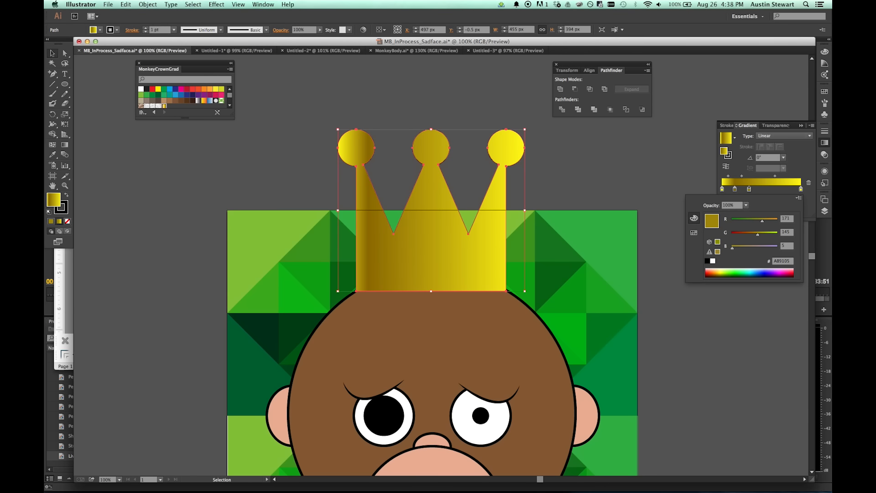
click(713, 260)
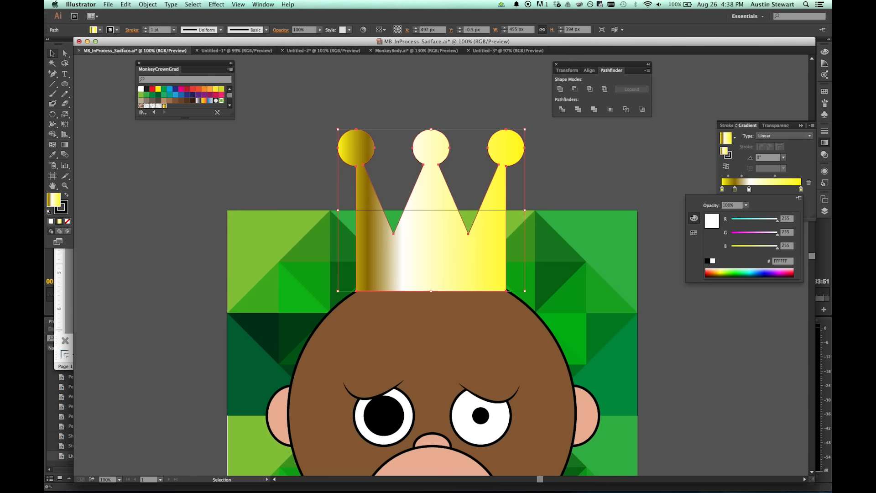
drag(777, 246, 779, 246)
mouse_move(777, 247)
mouse_down()
mouse_move(757, 246)
mouse_move(777, 247)
mouse_move(767, 246)
mouse_up()
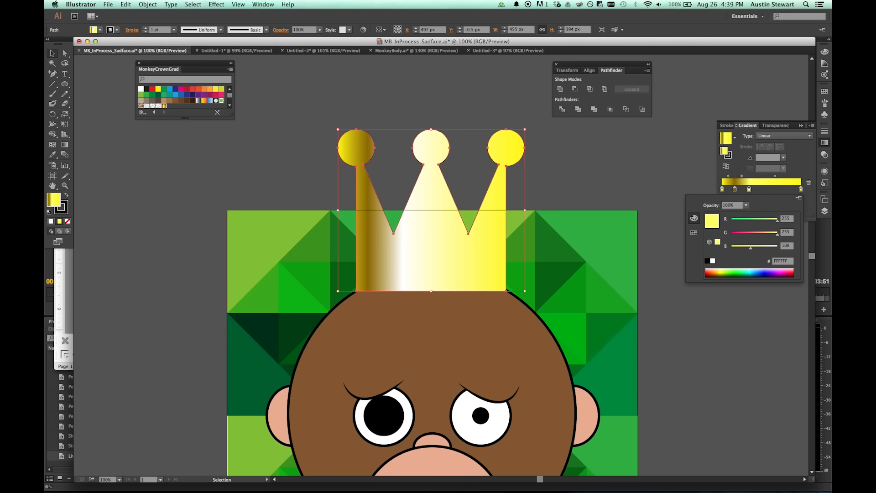
drag(750, 247, 750, 247)
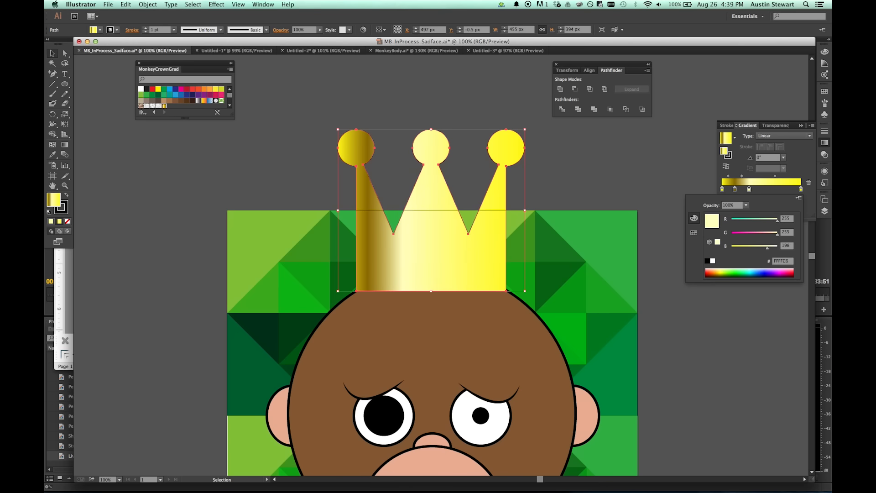
key(Return)
Reposition the dark gold and pale yellow stops close together, with the pale yellow stop at about 32%.
drag(749, 188, 740, 188)
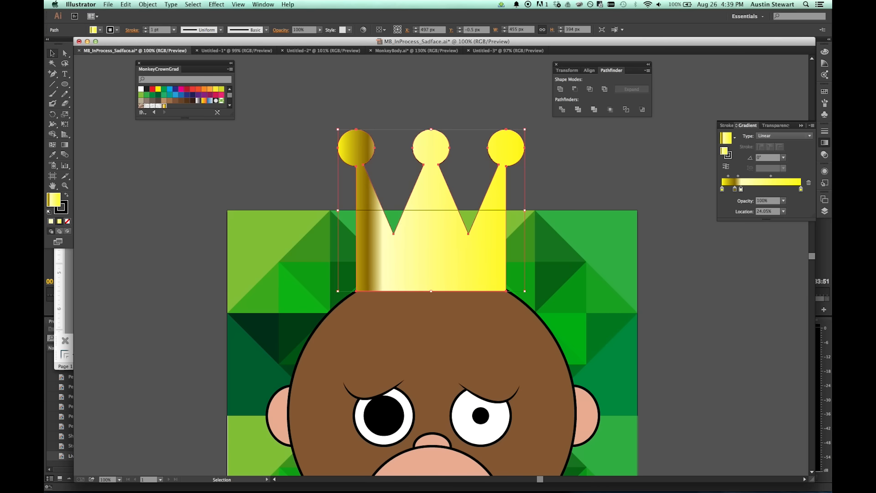
drag(738, 176, 735, 176)
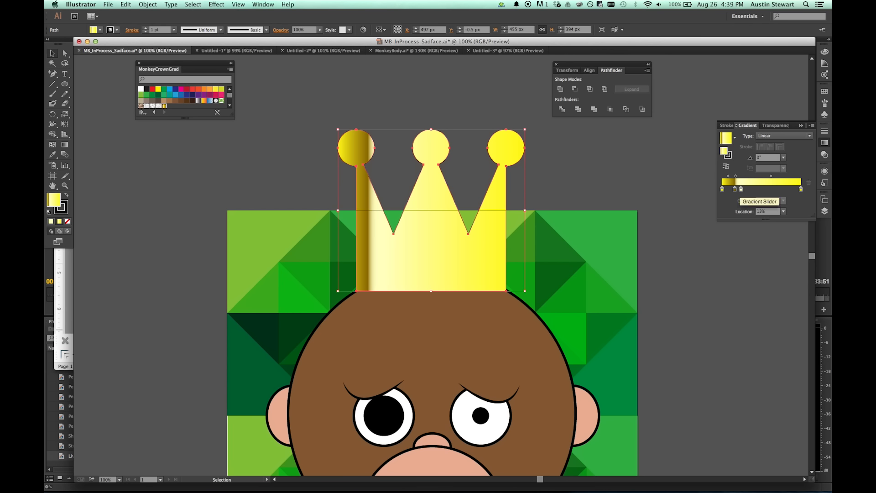
mouse_move(735, 176)
mouse_down()
mouse_move(747, 189)
mouse_move(737, 188)
mouse_move(747, 189)
mouse_up()
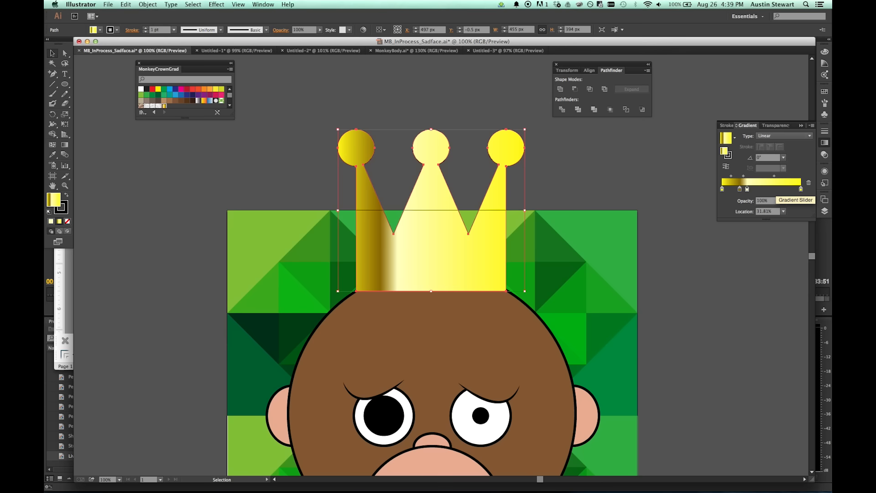
Add two stops at about 68% and 81% in the crown's gradient and color the 81% stop gold, E1B100.
click(775, 188)
click(785, 189)
double_click(786, 189)
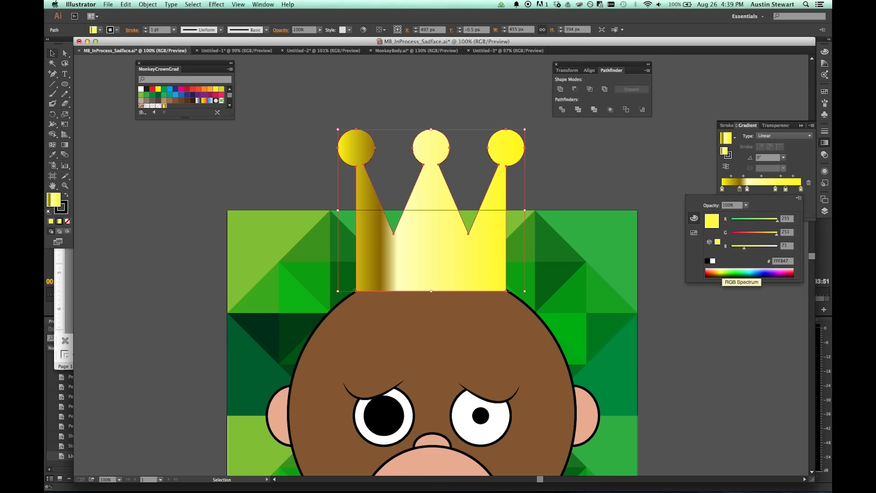
click(720, 275)
drag(719, 274, 717, 274)
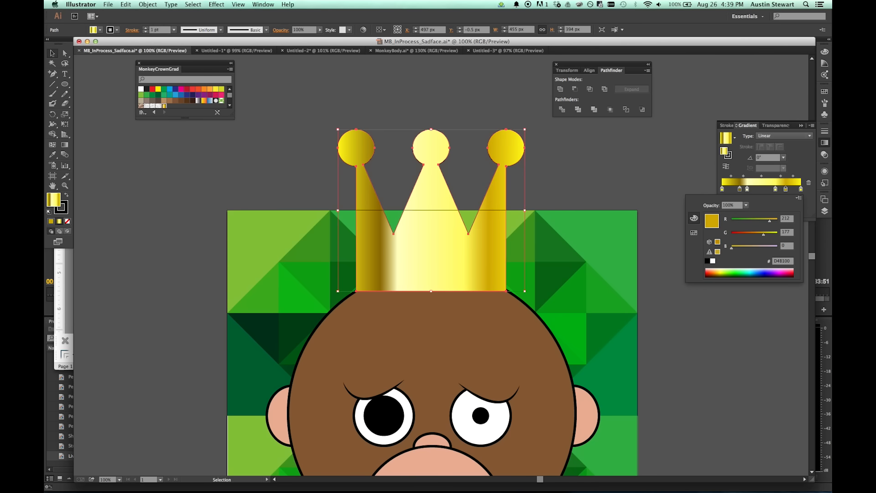
text(227)
key(Return)
key(Return)
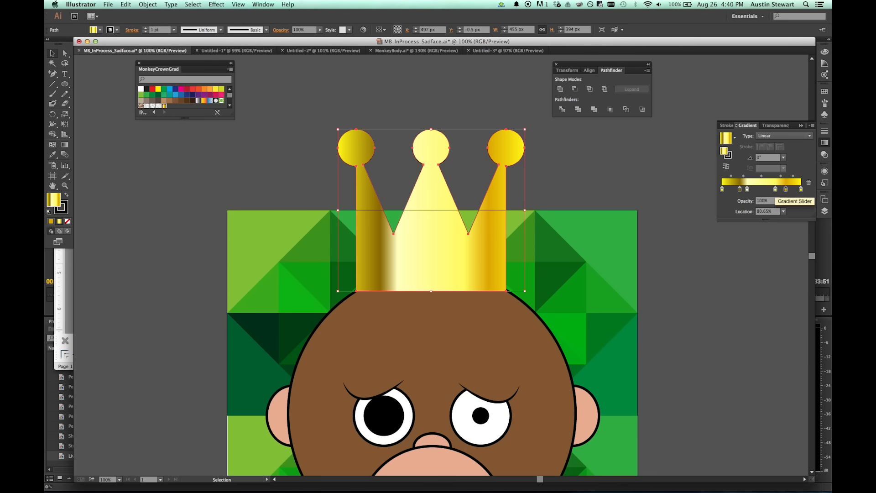
Recolor the gradient stop at about 68% to a lighter pale yellow, FFFC9B.
double_click(785, 189)
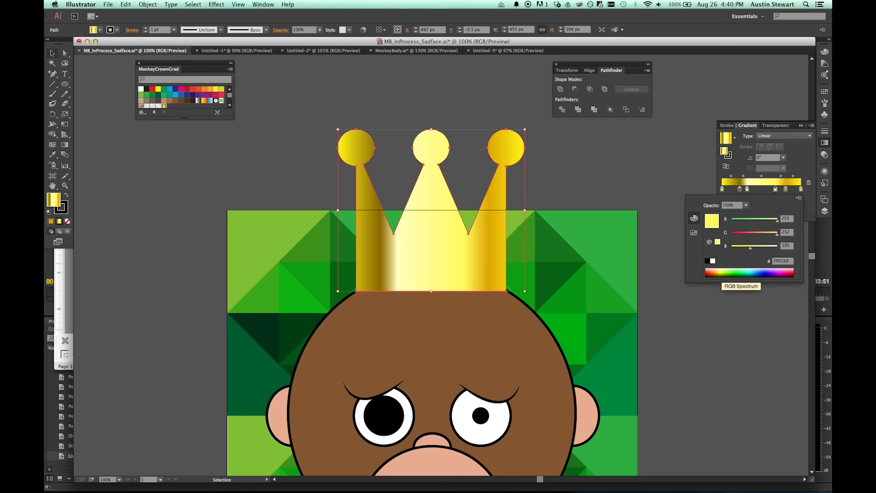
drag(750, 248, 749, 247)
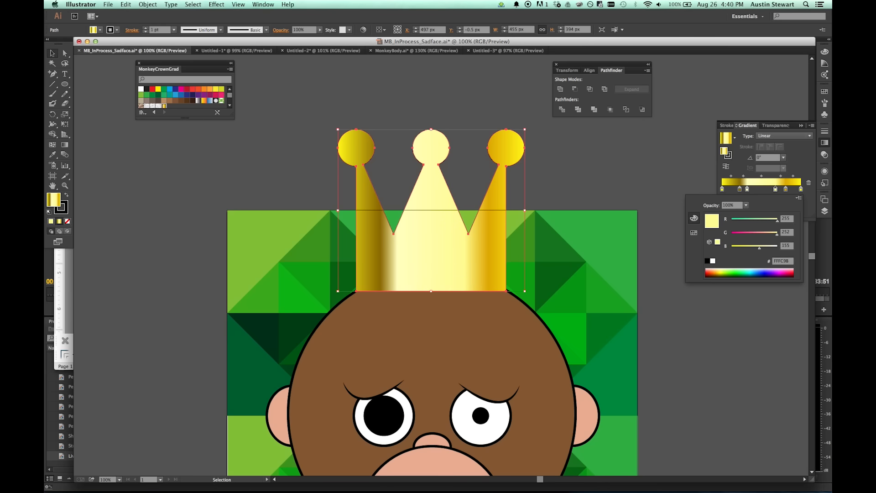
key(Escape)
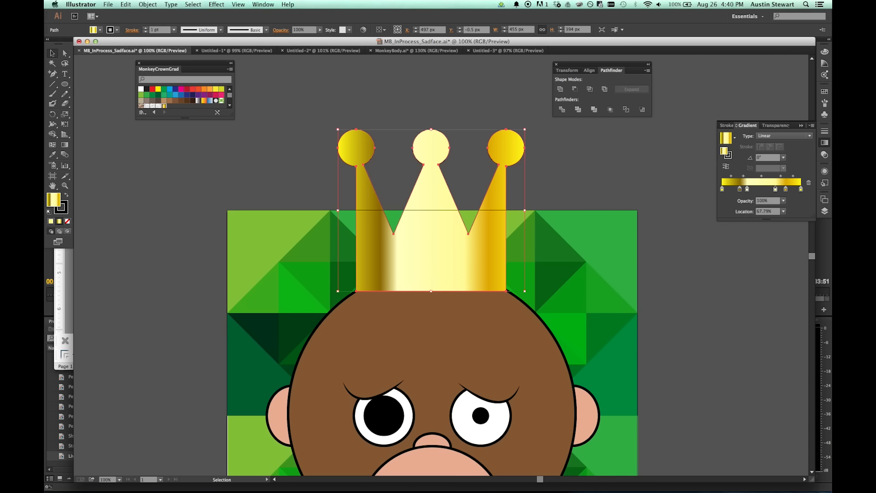
Add a stop at about 52%, between the two pale yellow stops, and give it the start stop's yellow, FFF915.
click(763, 188)
click(722, 189)
double_click(722, 189)
double_click(781, 261)
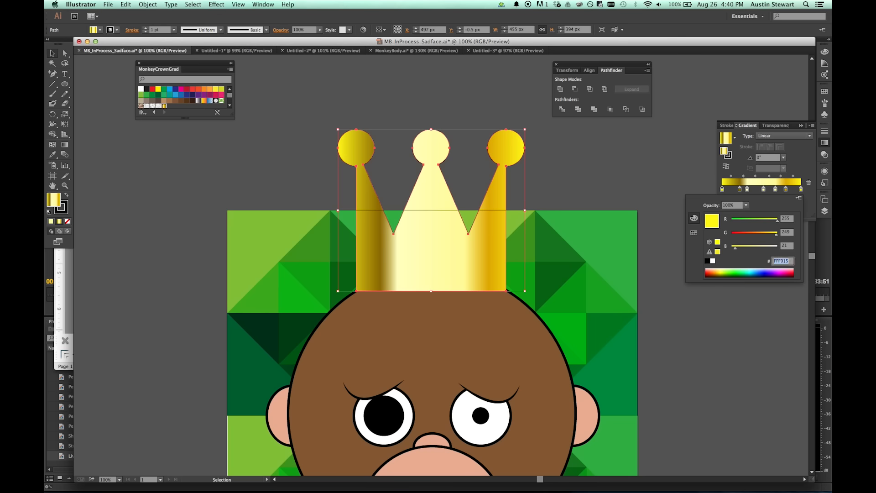
click(763, 188)
click(763, 188)
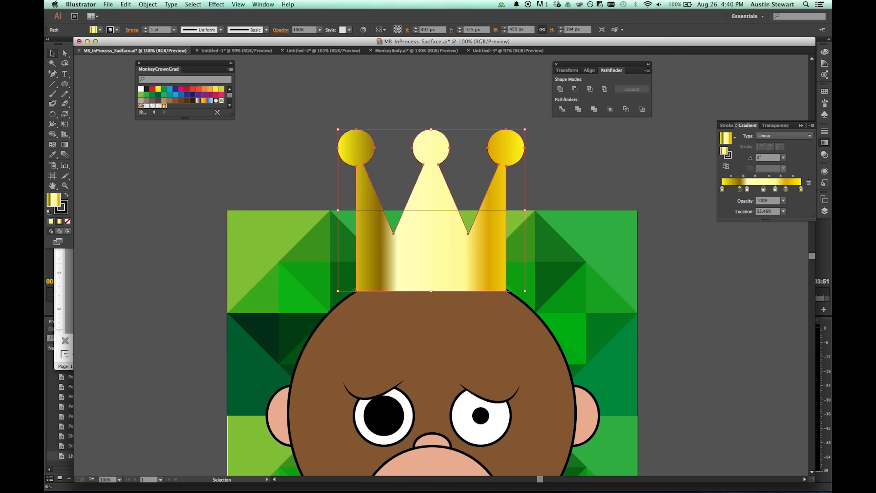
double_click(764, 189)
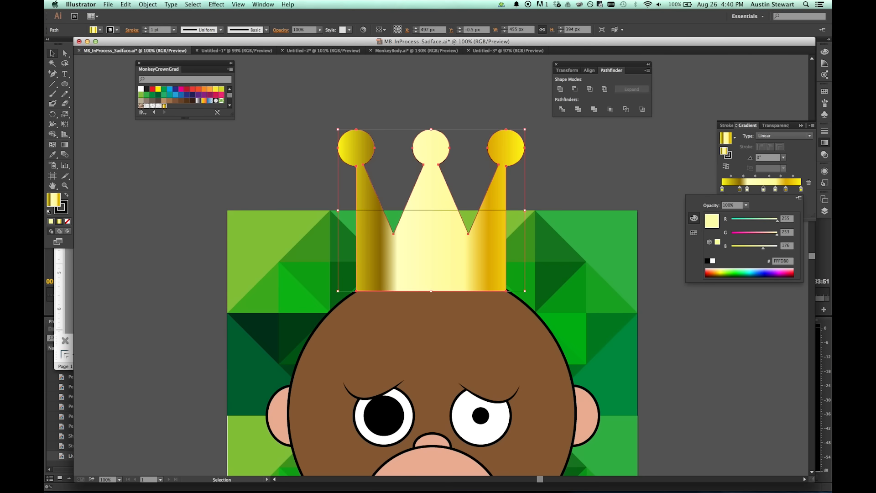
double_click(781, 261)
text(FFF915)
key(Return)
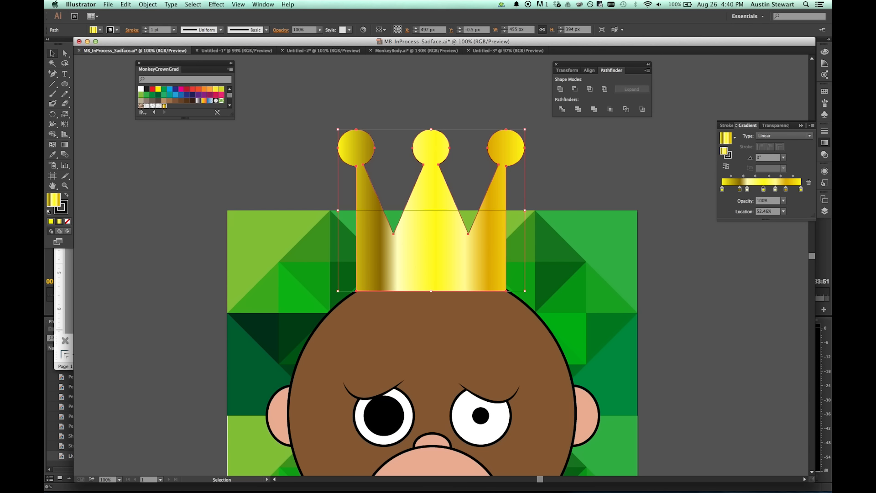
Shift the middle yellow stop to about 50% and move the second pale yellow stop closer to it.
drag(755, 176, 758, 176)
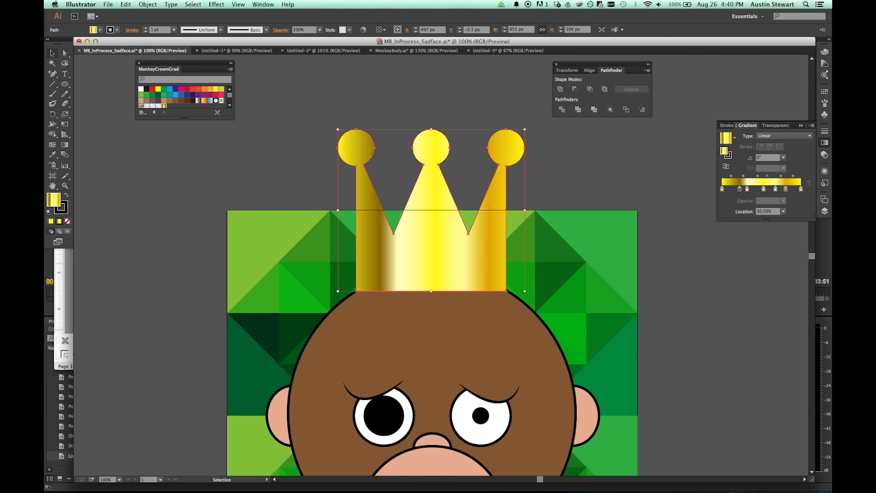
drag(775, 188, 761, 188)
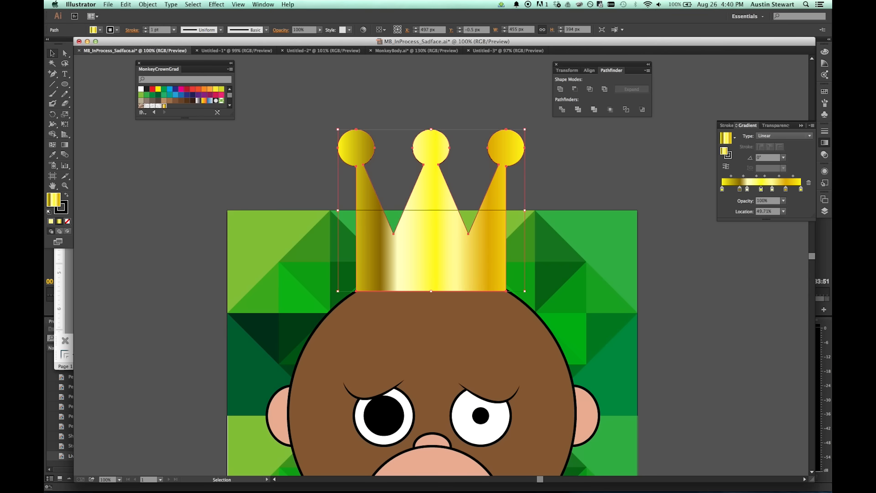
drag(765, 176, 762, 176)
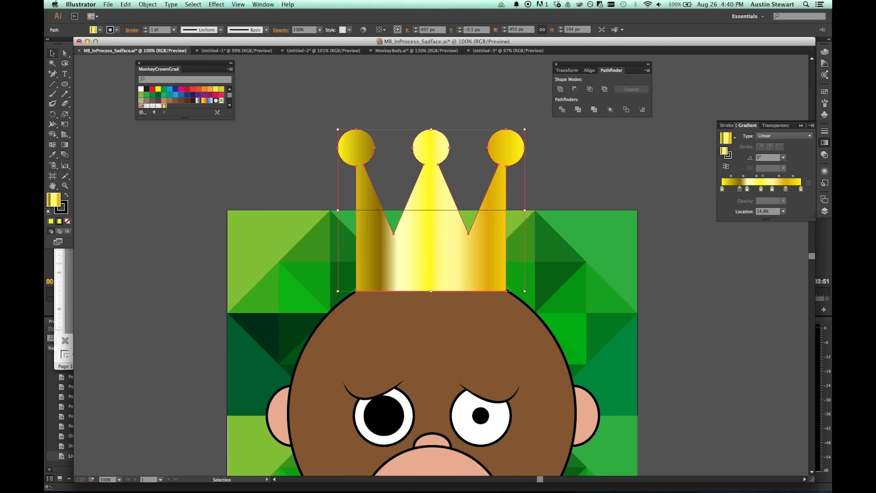
drag(772, 188, 769, 188)
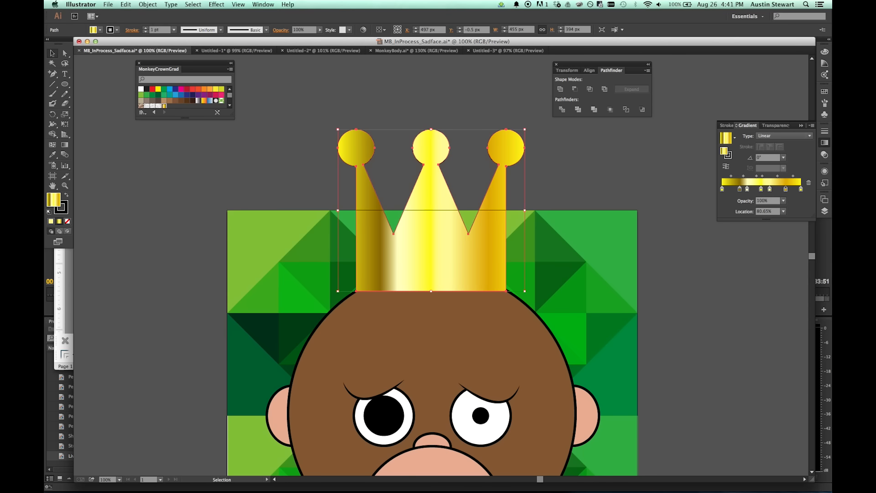
Recolor the gradient stop at about 81% to a muted brownish gold, C49C3B.
double_click(785, 188)
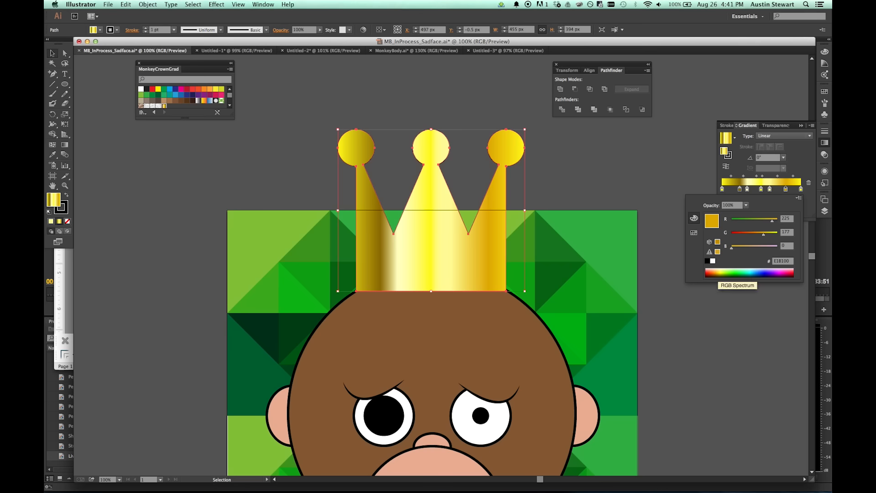
drag(763, 234, 759, 233)
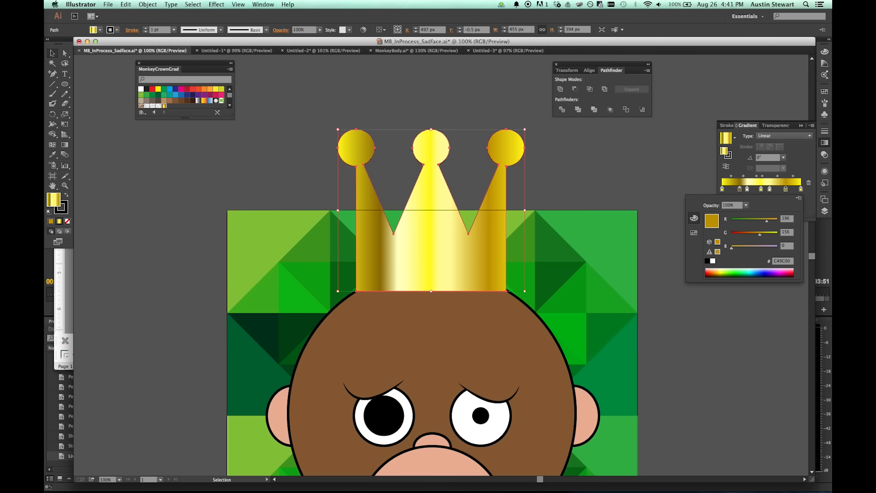
drag(736, 248, 737, 248)
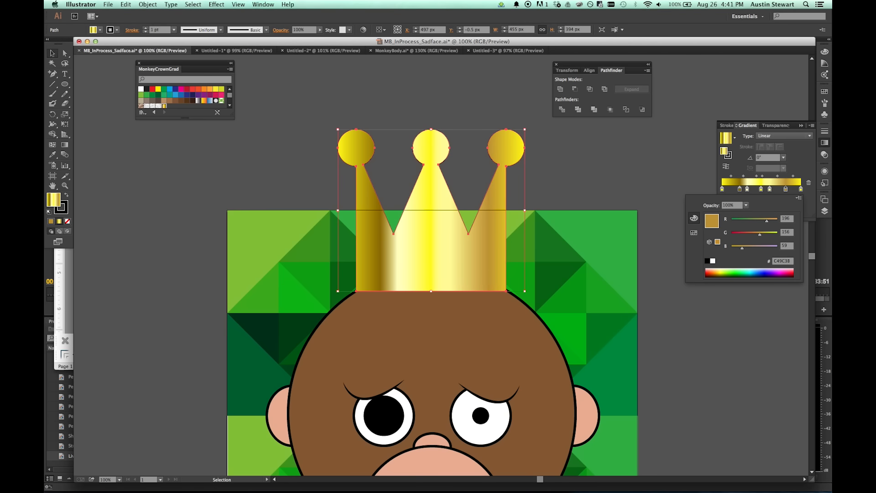
key(Escape)
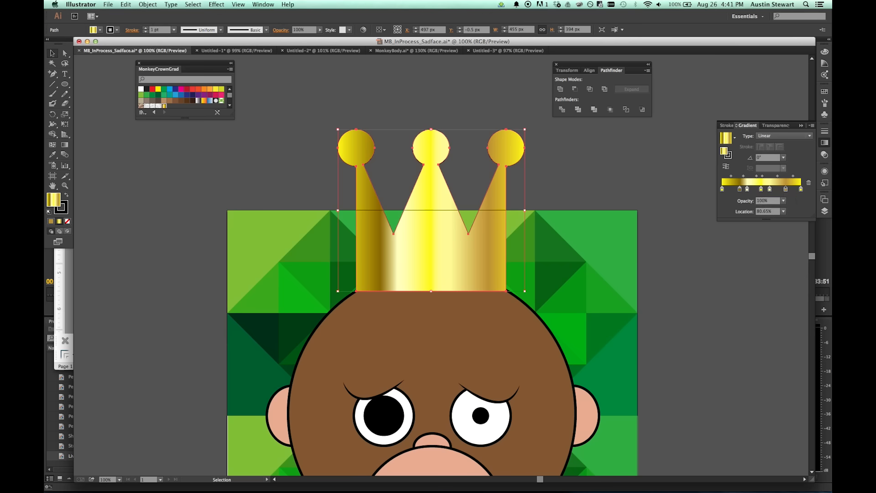
Recolor the middle yellow gradient stop at about 50% to a softer yellow, FFF95D.
double_click(760, 189)
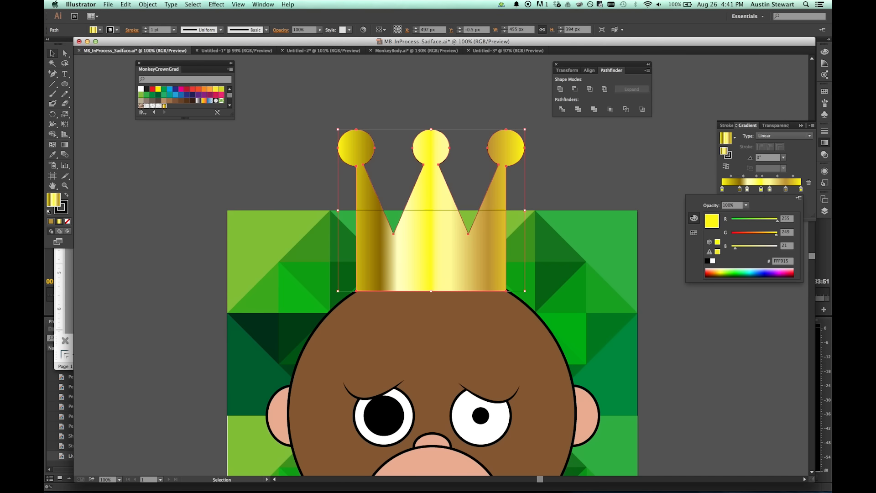
drag(735, 248, 741, 248)
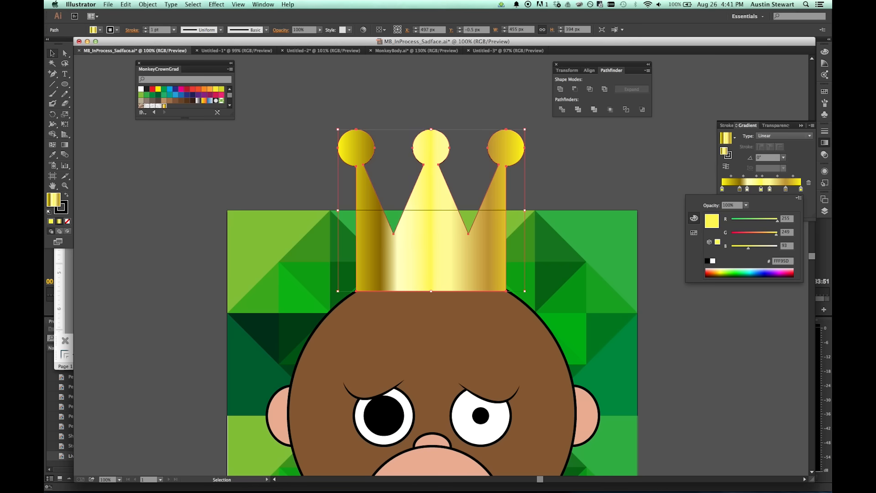
key(Escape)
Fine-tune the gradient midpoints around the pale yellow stops and shift the second pale stop closer to the brownish gold one.
drag(777, 176, 776, 177)
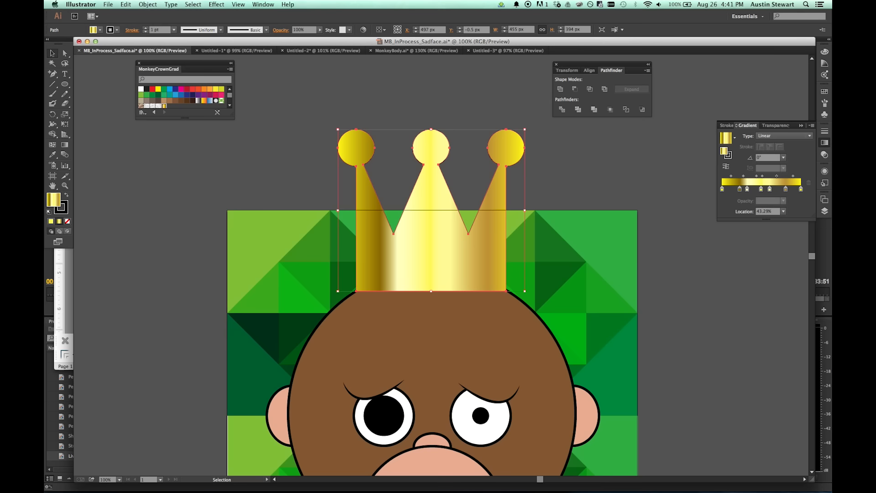
drag(776, 176, 778, 176)
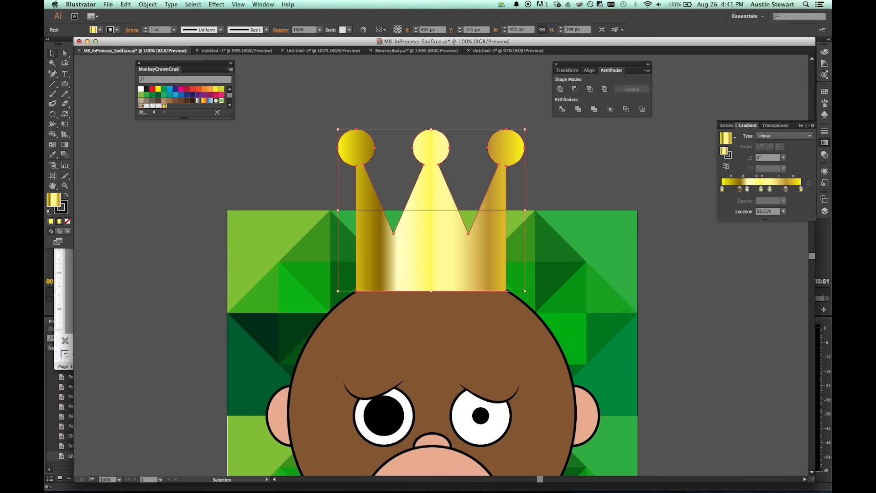
drag(769, 188, 766, 176)
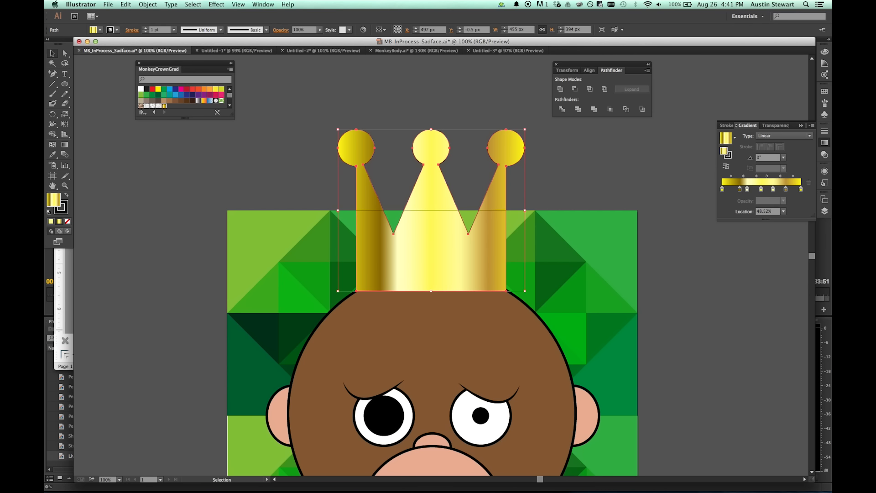
drag(754, 176, 753, 176)
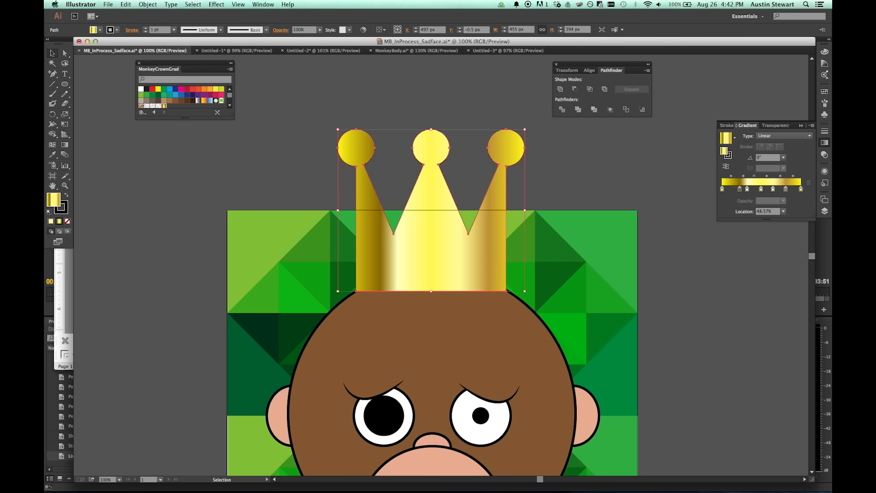
click(824, 143)
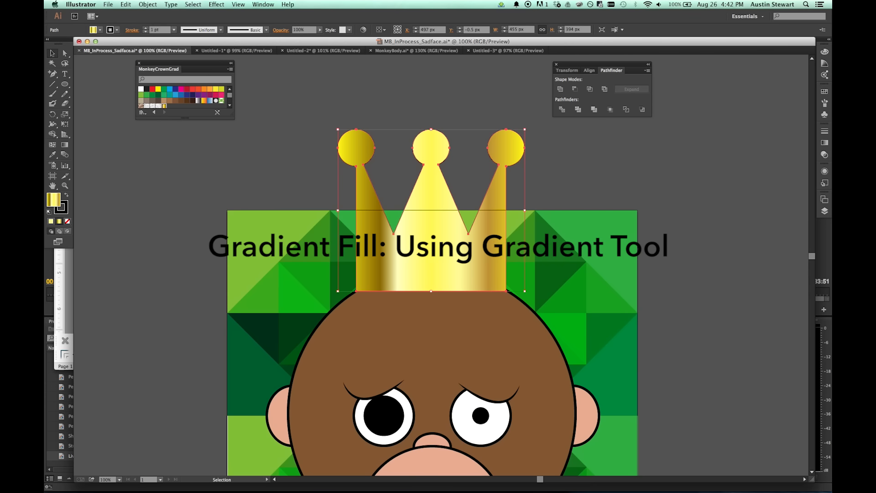
Using the Gradient tool, shorten and shift the crown's horizontal gradient until it spans the width of the crown's base.
key(g)
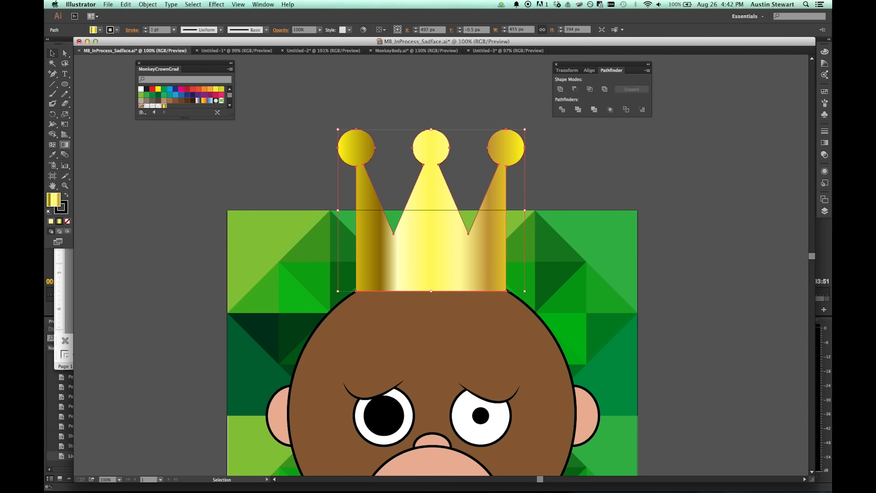
key(g)
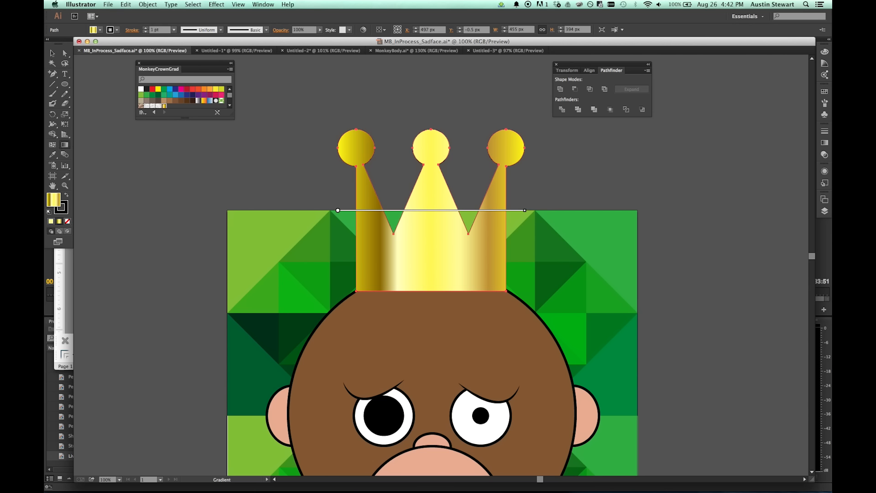
mouse_move(431, 210)
drag(525, 210, 505, 210)
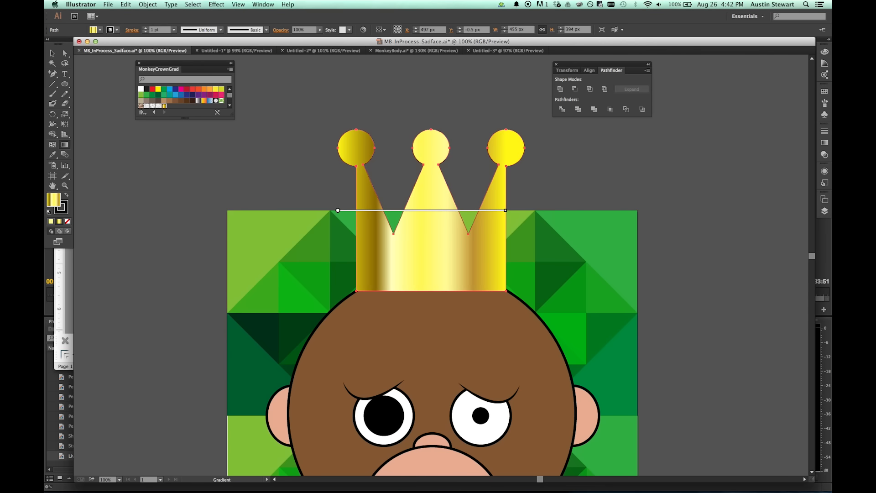
mouse_move(505, 211)
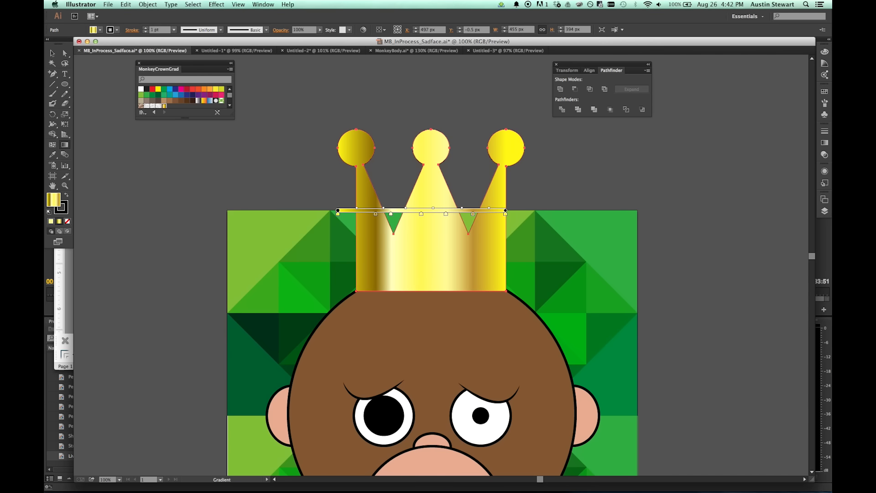
drag(505, 211, 495, 211)
mouse_move(495, 210)
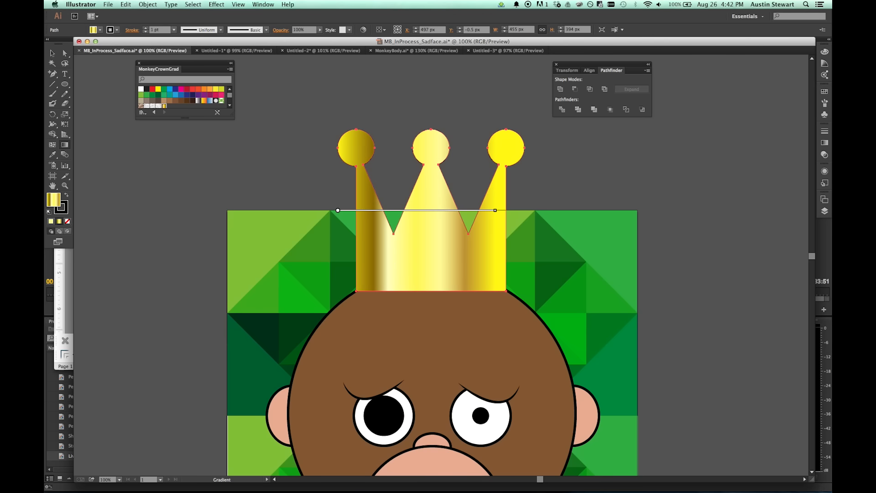
mouse_move(337, 210)
mouse_down()
mouse_move(354, 210)
mouse_move(324, 210)
mouse_up()
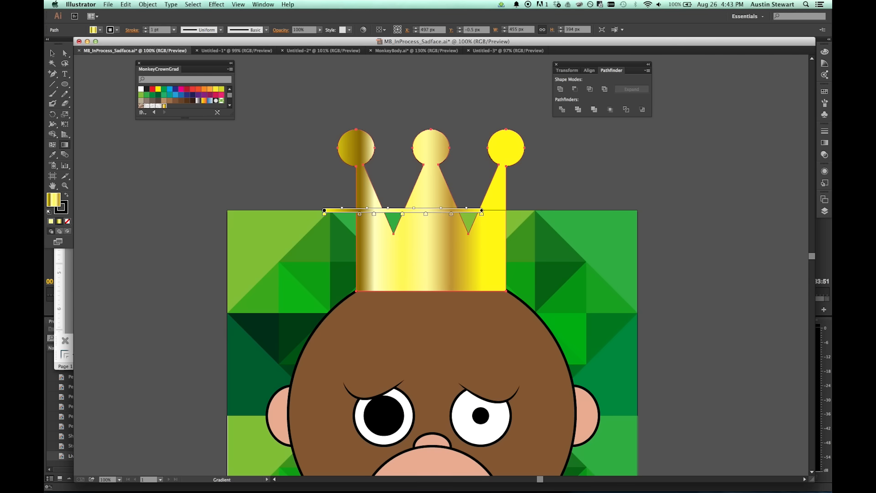
drag(324, 210, 353, 210)
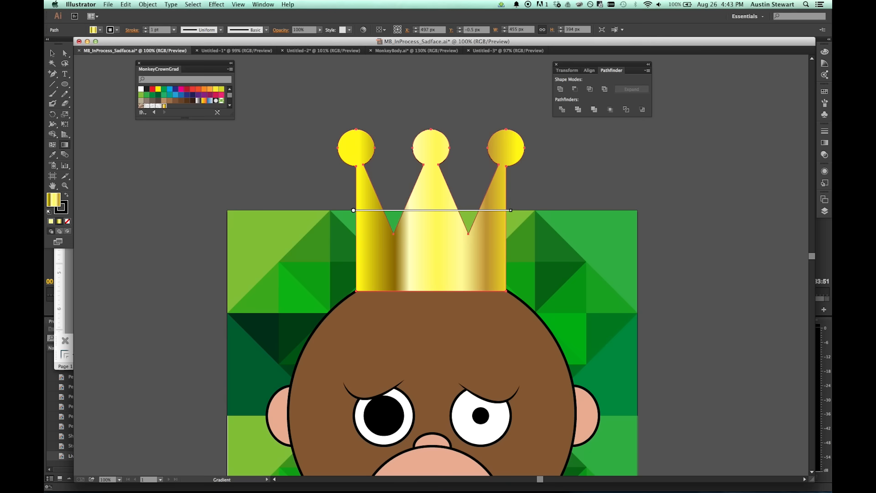
drag(511, 210, 450, 210)
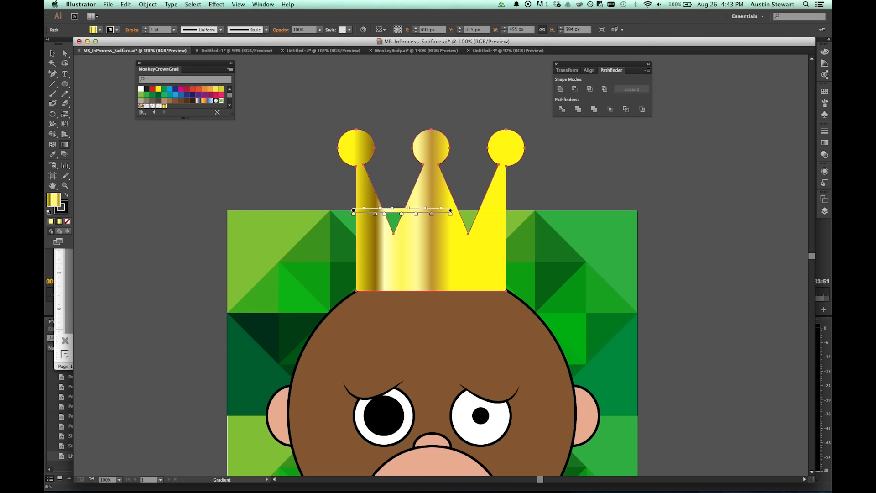
drag(353, 211, 371, 210)
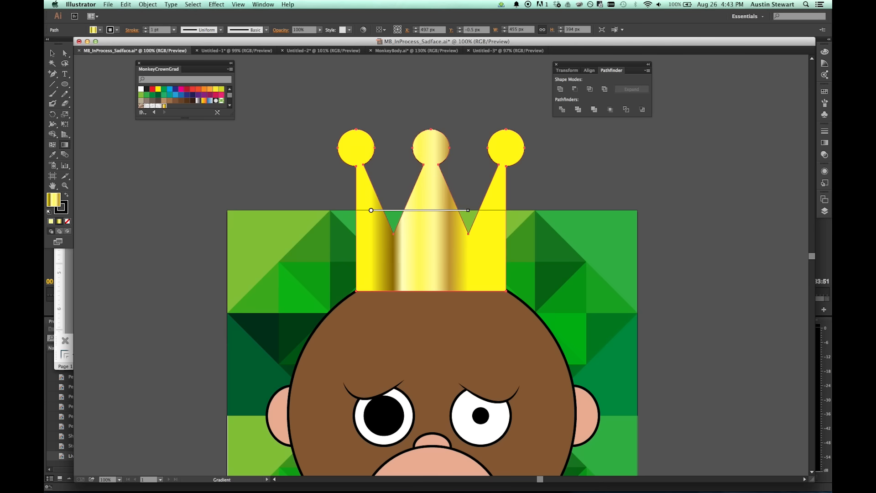
mouse_move(468, 211)
mouse_down()
mouse_move(524, 211)
mouse_move(516, 211)
mouse_up()
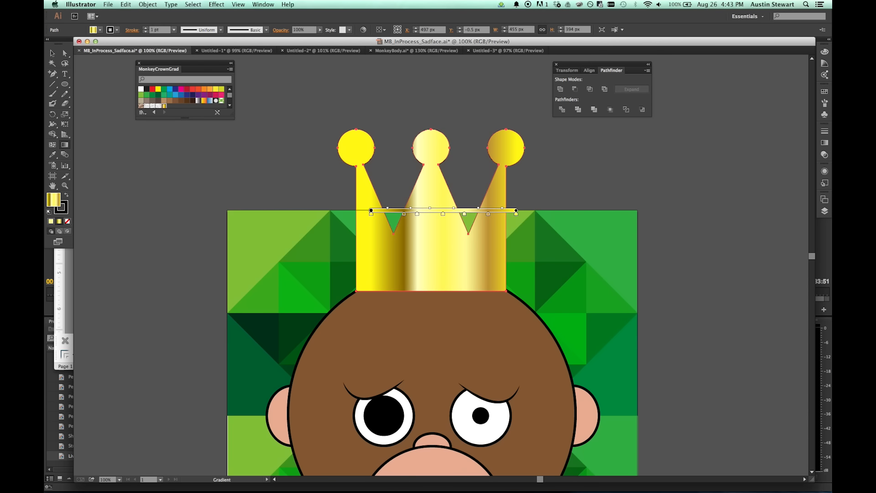
drag(371, 210, 356, 210)
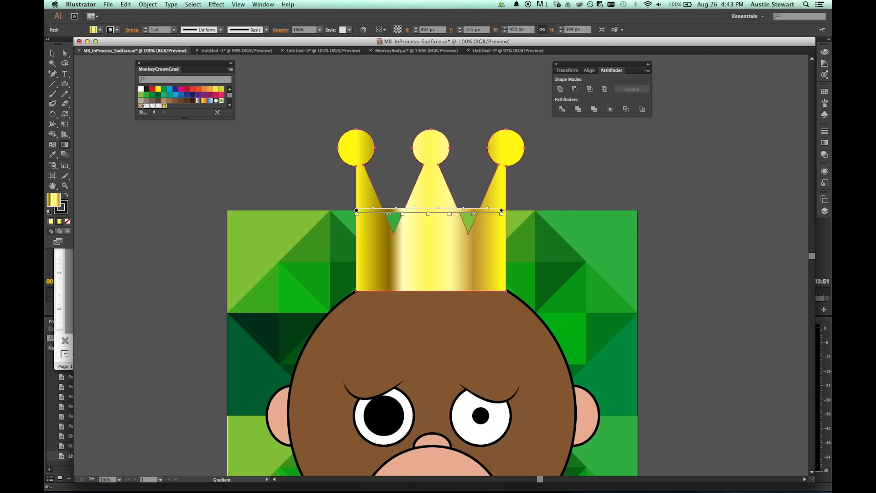
drag(501, 210, 504, 211)
Lighten the pale yellow stop at about 64% to FFFCC7, then shift it and the brownish gold stop towards the crown's right edge.
double_click(450, 213)
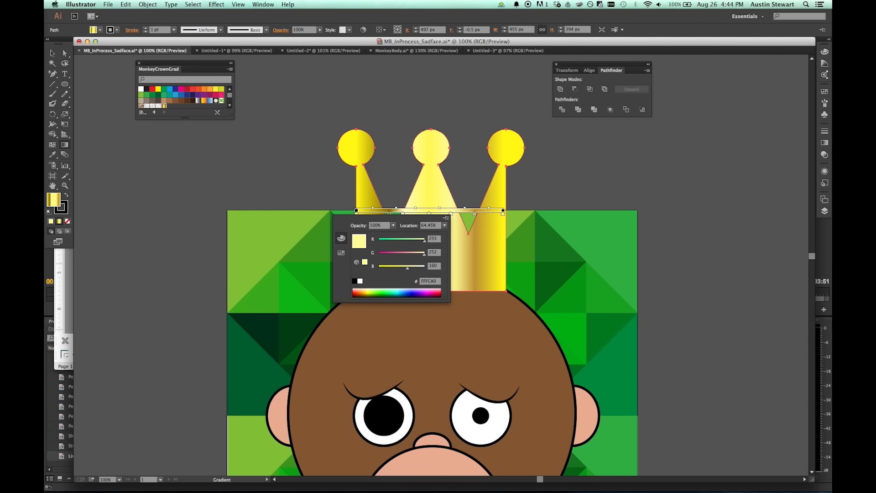
click(444, 225)
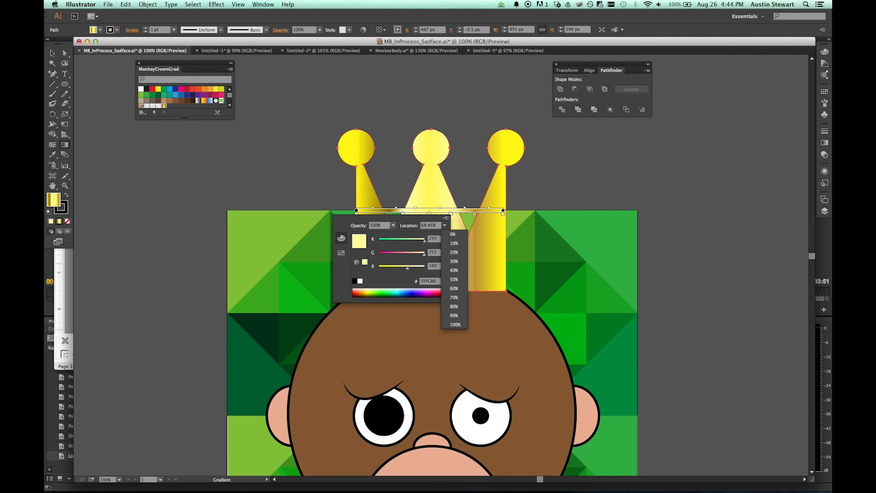
click(444, 225)
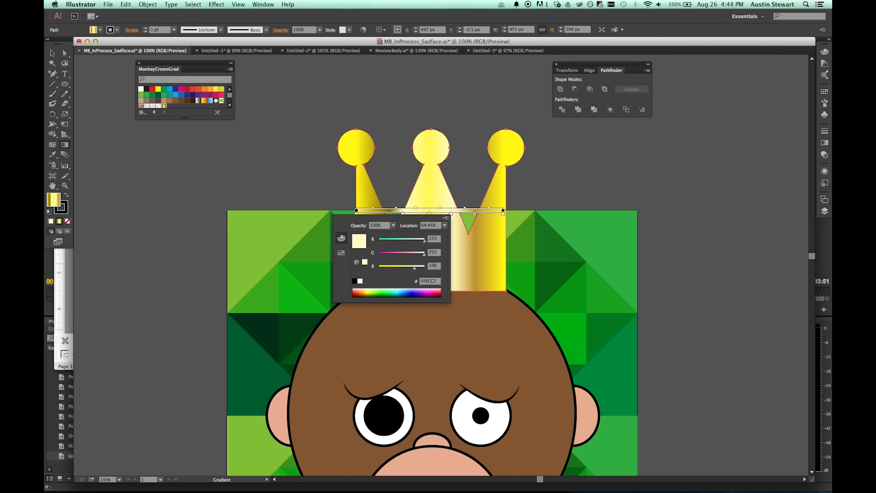
key(Escape)
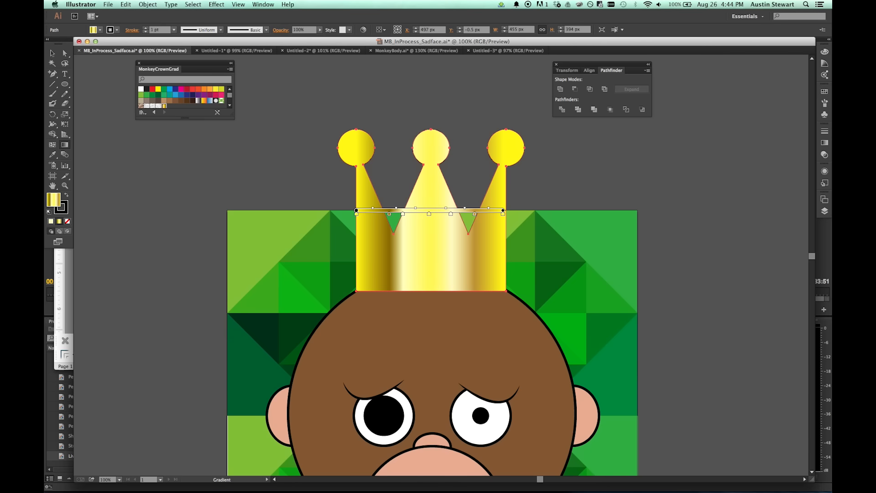
drag(464, 208, 458, 208)
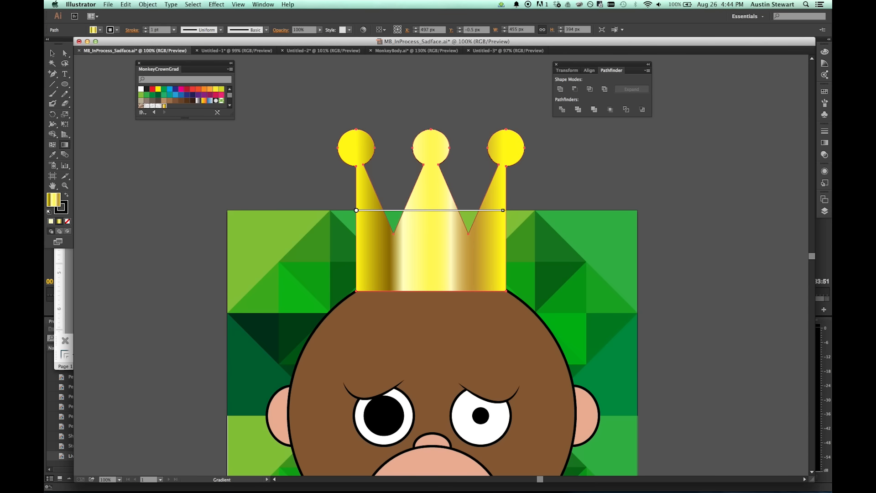
drag(476, 213, 485, 214)
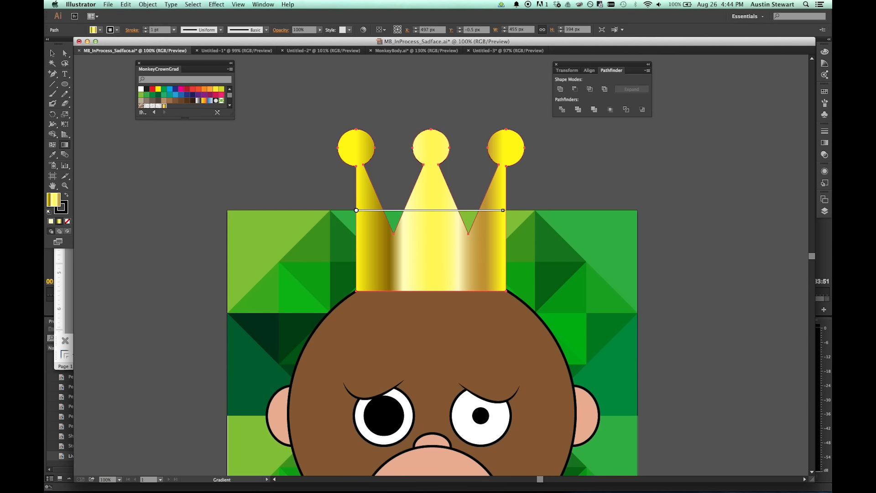
Try rotating and redrawing the crown's gradient at several slanted angles.
drag(507, 211, 490, 141)
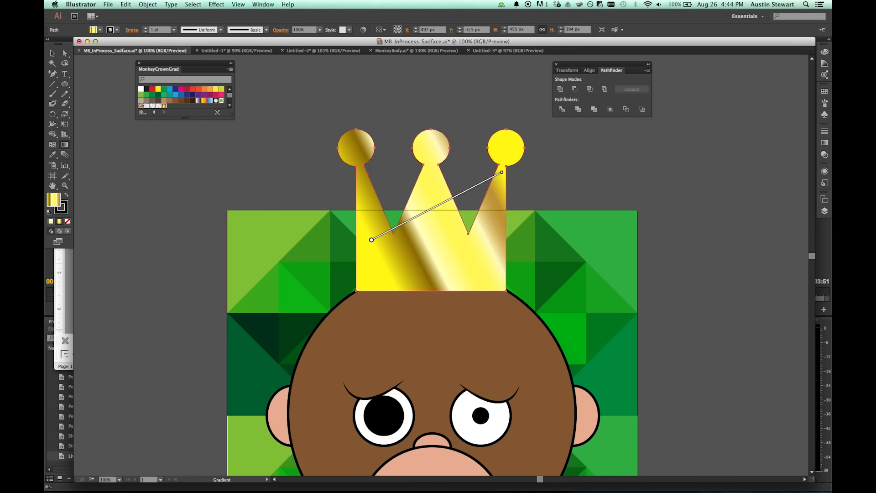
mouse_move(502, 172)
mouse_down()
mouse_move(495, 318)
mouse_move(472, 351)
mouse_move(402, 383)
mouse_move(265, 349)
mouse_move(353, 385)
mouse_move(511, 286)
mouse_up()
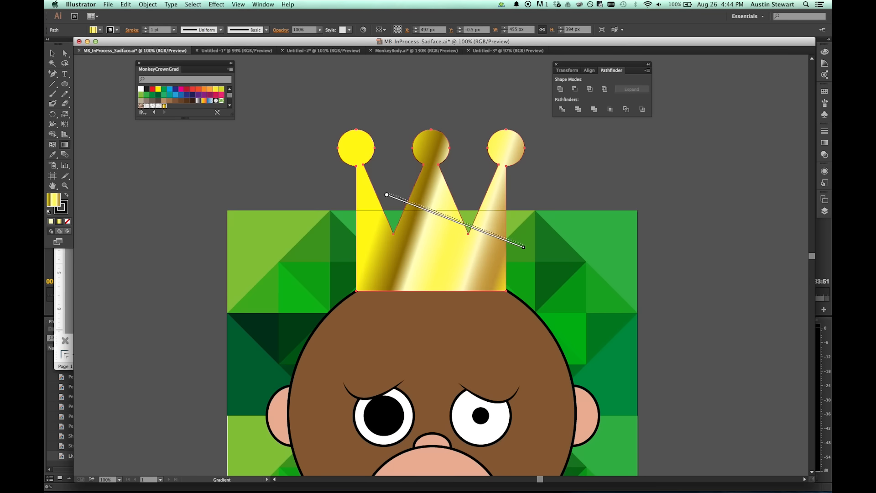
mouse_move(525, 243)
mouse_down()
mouse_move(533, 195)
mouse_move(490, 91)
mouse_move(285, 89)
mouse_move(241, 196)
mouse_move(283, 299)
mouse_move(386, 342)
mouse_move(487, 297)
mouse_move(534, 199)
mouse_move(387, 55)
mouse_move(490, 91)
mouse_move(540, 208)
mouse_move(441, 224)
mouse_up()
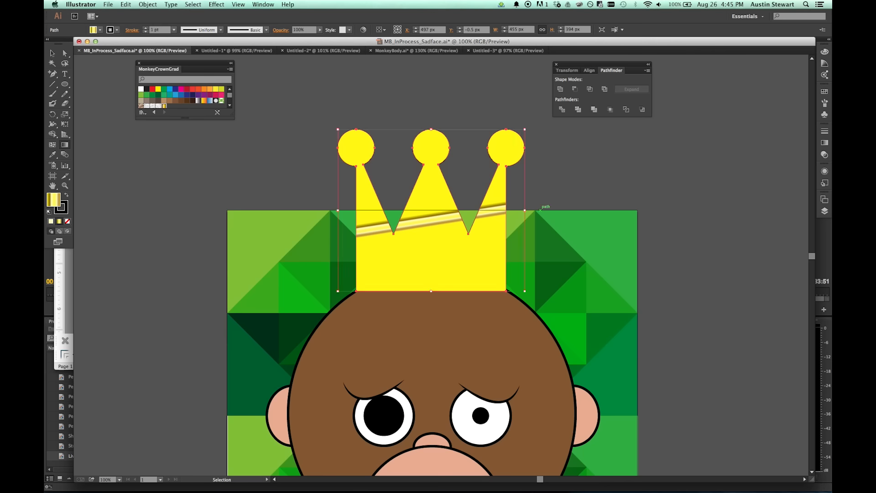
drag(387, 214, 533, 198)
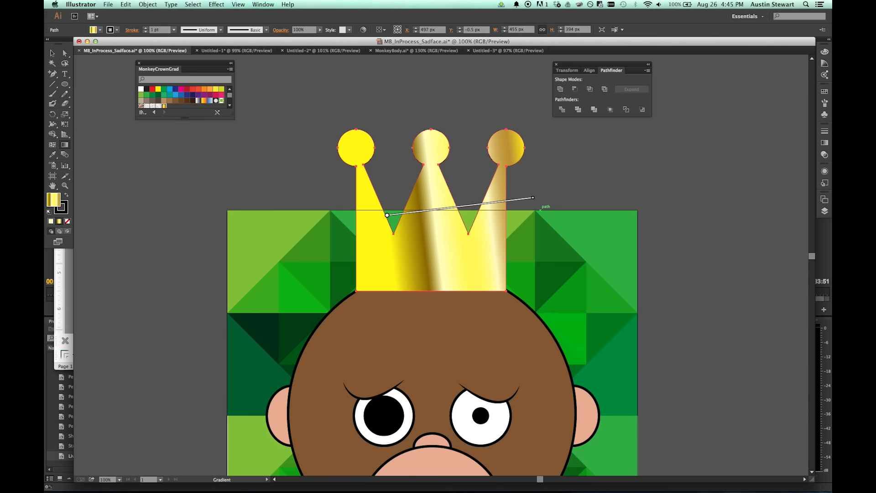
Redraw the crown's gradient horizontally and align its ends with the left and right edges of the crown's base.
drag(387, 210, 533, 210)
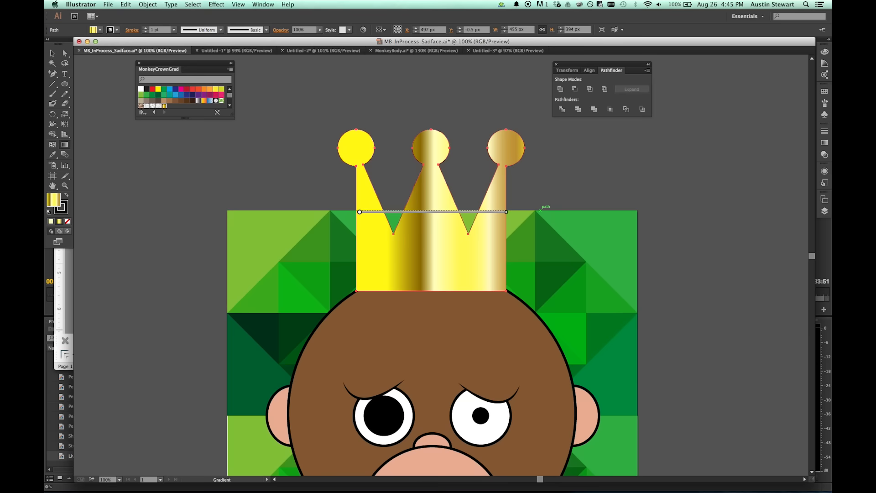
drag(357, 210, 359, 209)
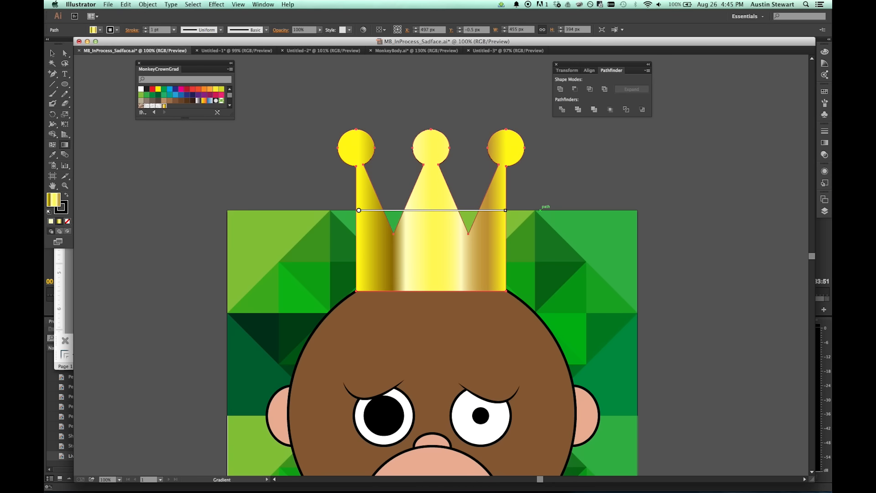
mouse_move(359, 210)
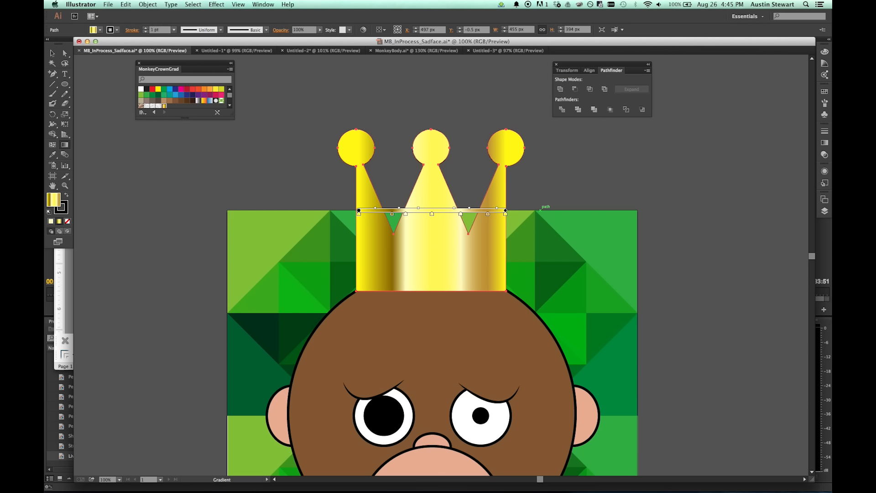
Draw a rounded rectangle band about 400 px wide and 33 px high, centred on the crown's bottom edge.
key(v)
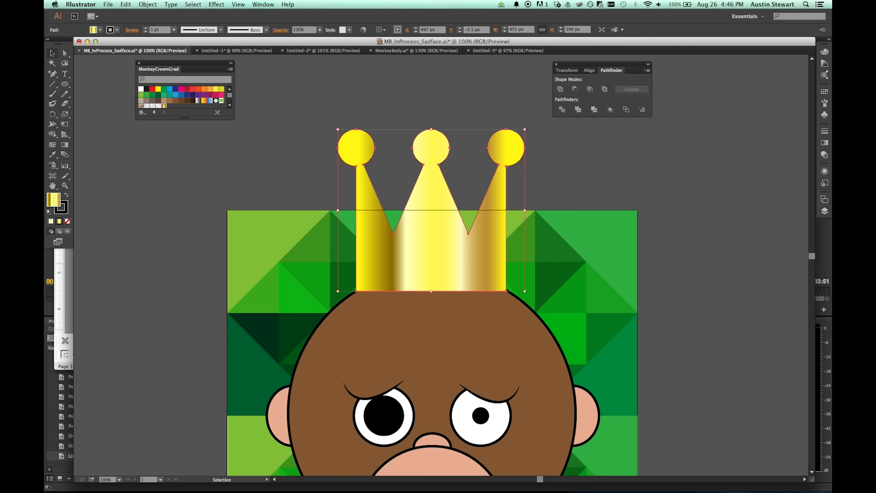
key(l)
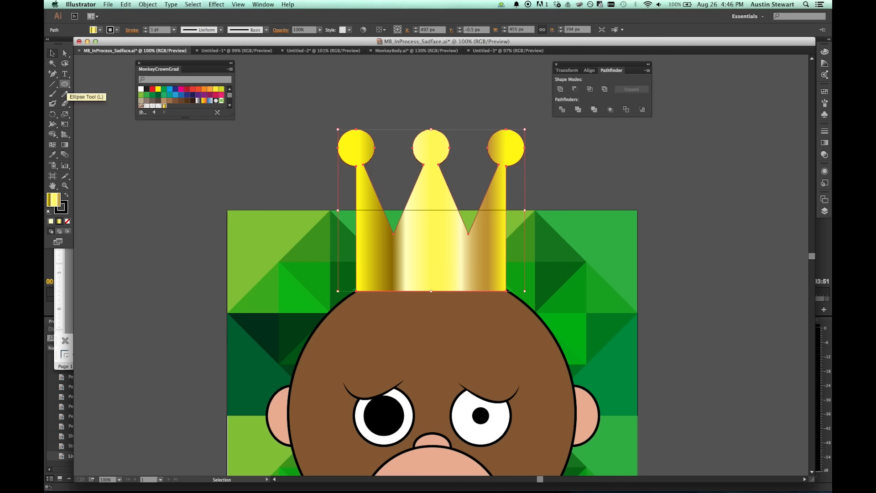
click(64, 84)
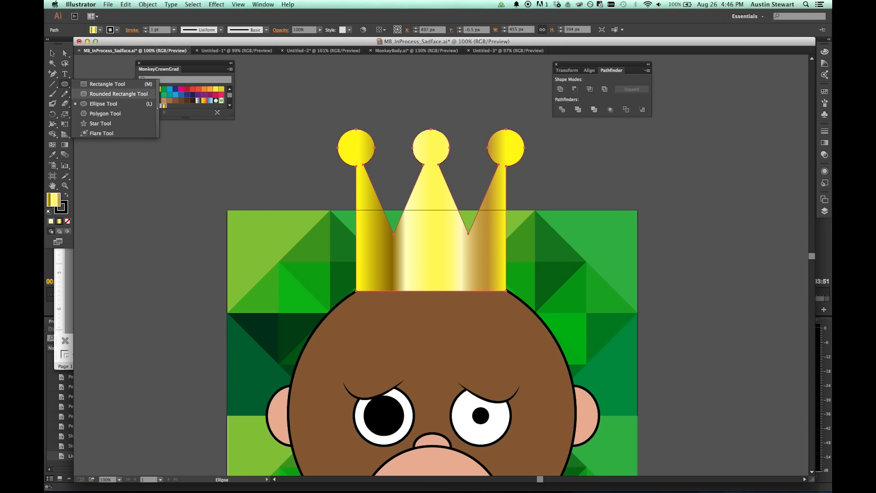
click(114, 93)
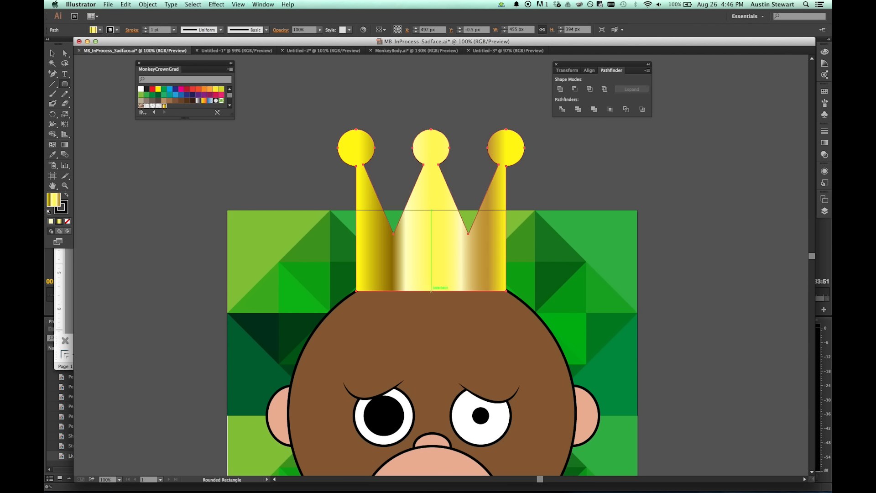
drag(431, 291, 513, 286)
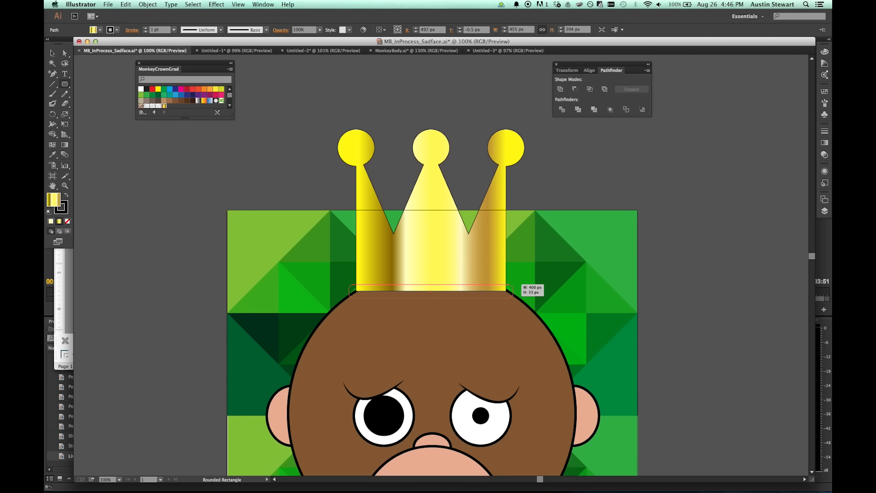
drag(513, 286, 512, 284)
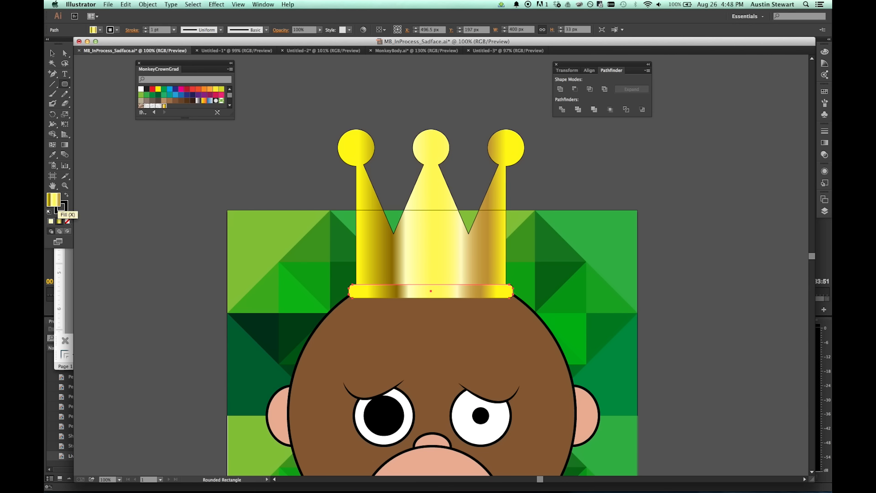
Lengthen the band's horizontal gradient towards both ends with the Gradient tool, then deselect the band.
click(65, 144)
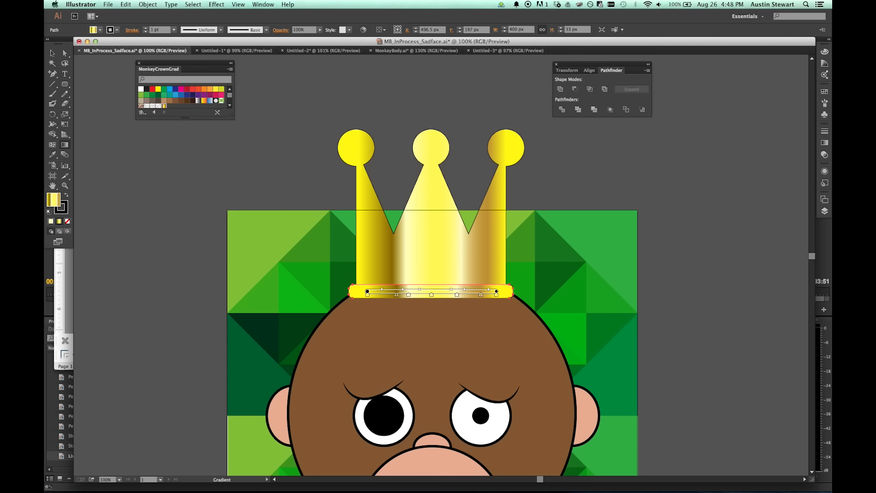
drag(367, 291, 356, 291)
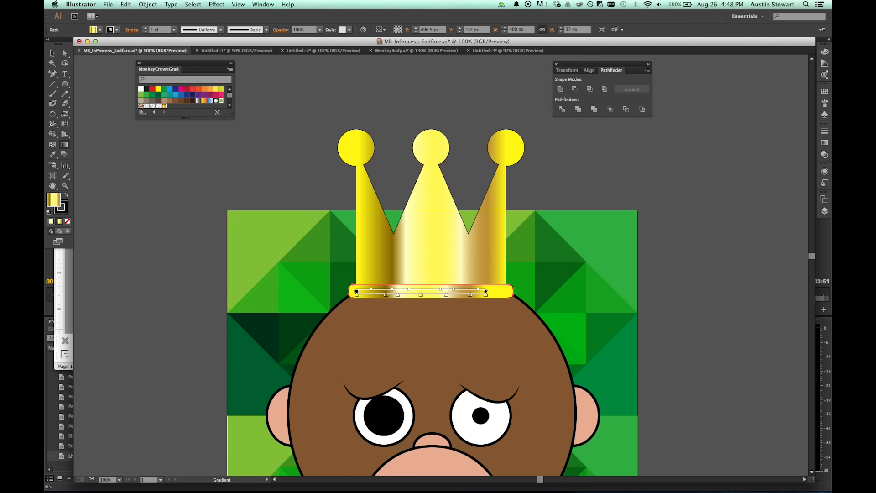
drag(485, 291, 497, 292)
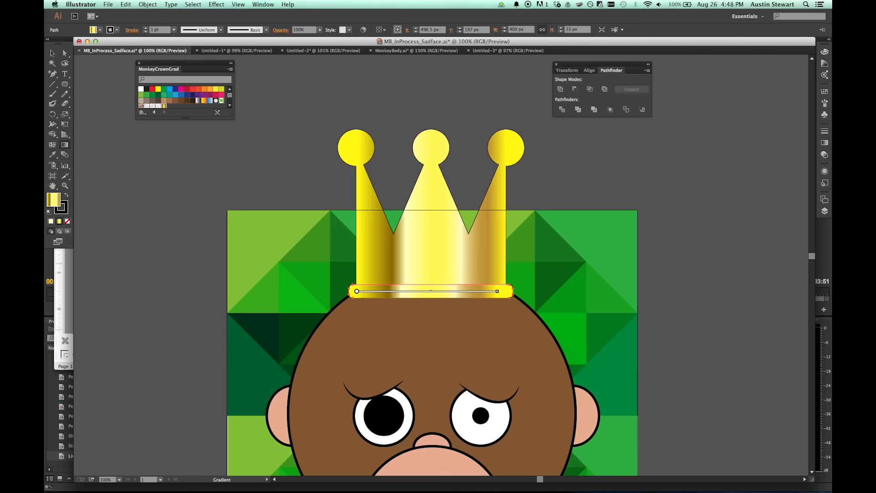
drag(357, 291, 356, 291)
click(53, 53)
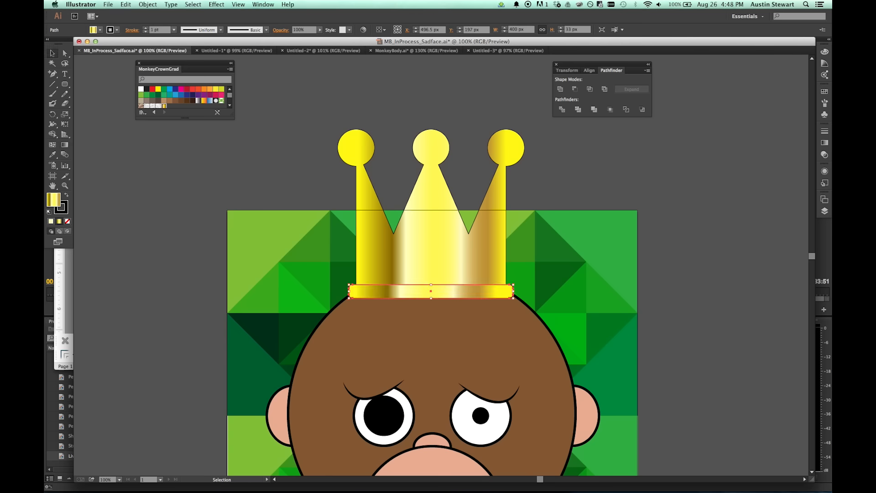
click(155, 182)
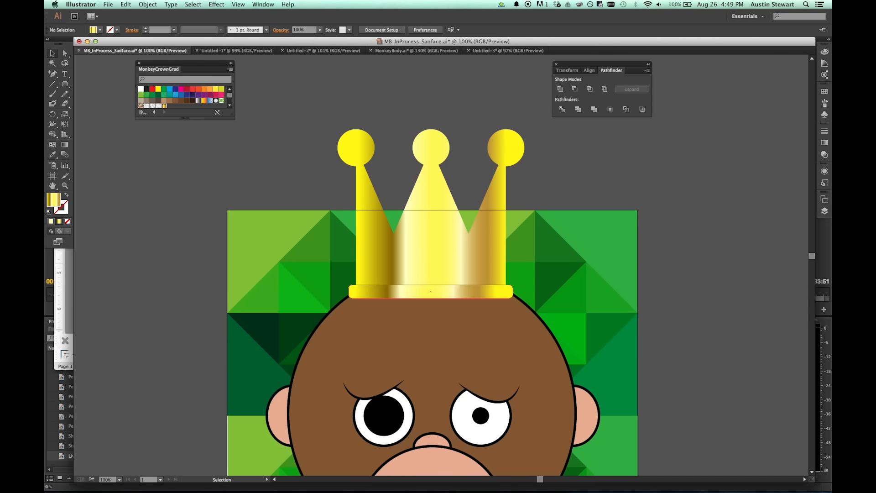
Stretch the crown's rounded band upward to a height of about 61 px.
click(432, 290)
drag(431, 284, 431, 277)
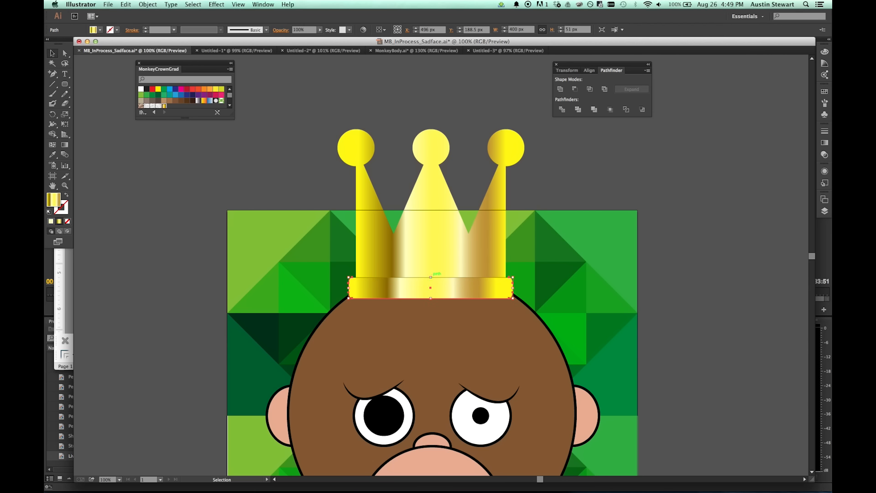
drag(431, 277, 431, 273)
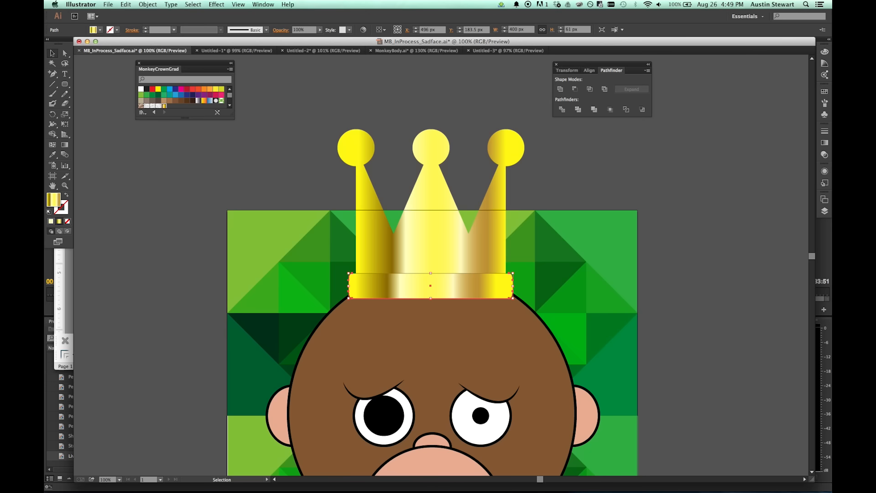
Apply a 6 pt stroke to both the crown and its rounded band.
shift+click(431, 242)
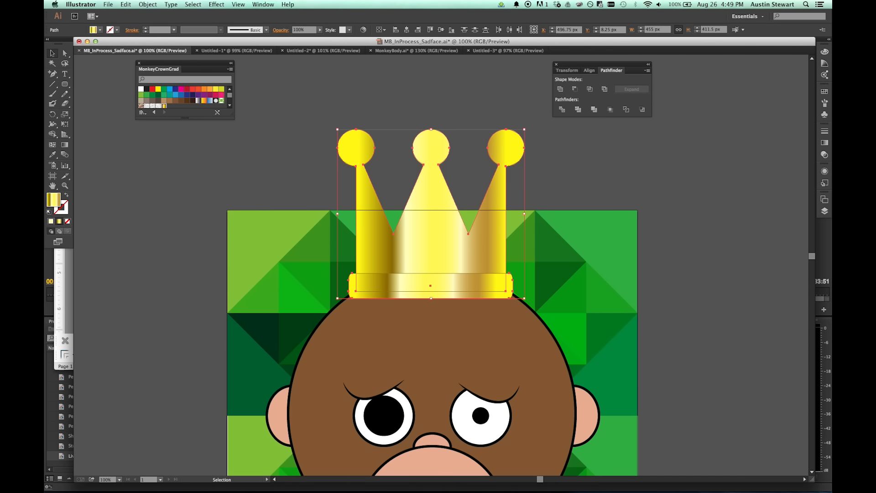
click(174, 29)
click(184, 111)
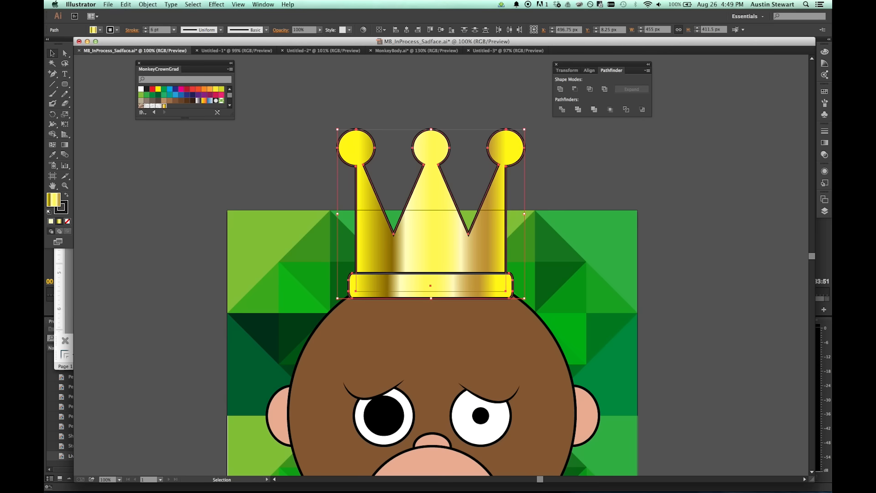
key(super+shift+a)
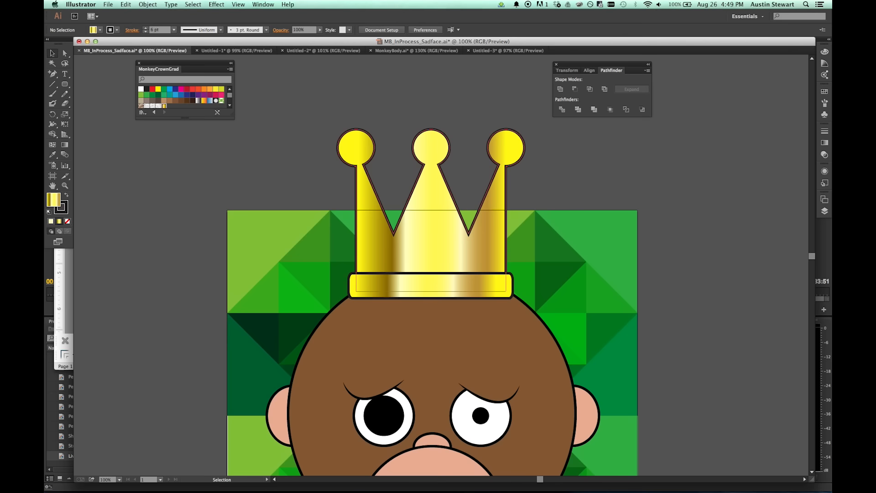
Group the crown shape and its rounded band into one object.
key(super+minus)
key(super+minus)
key(super+minus)
key(super+minus)
key(super+minus)
key(super+minus)
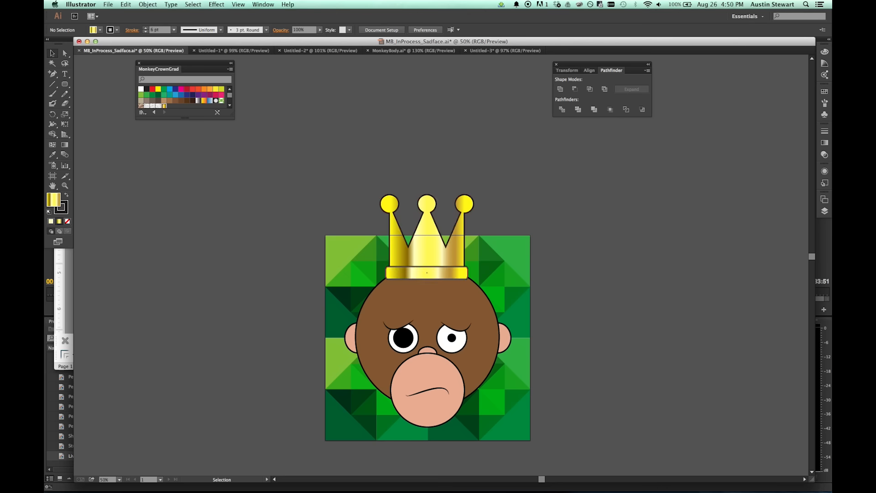
click(426, 272)
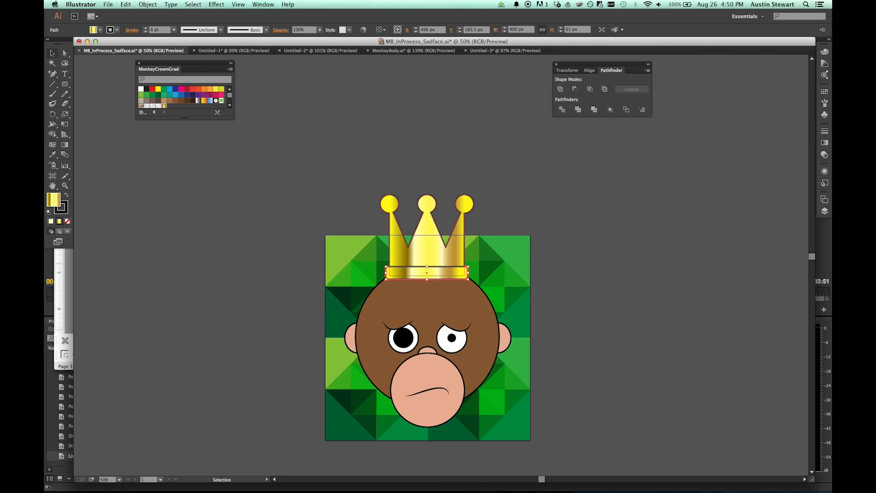
shift+click(427, 250)
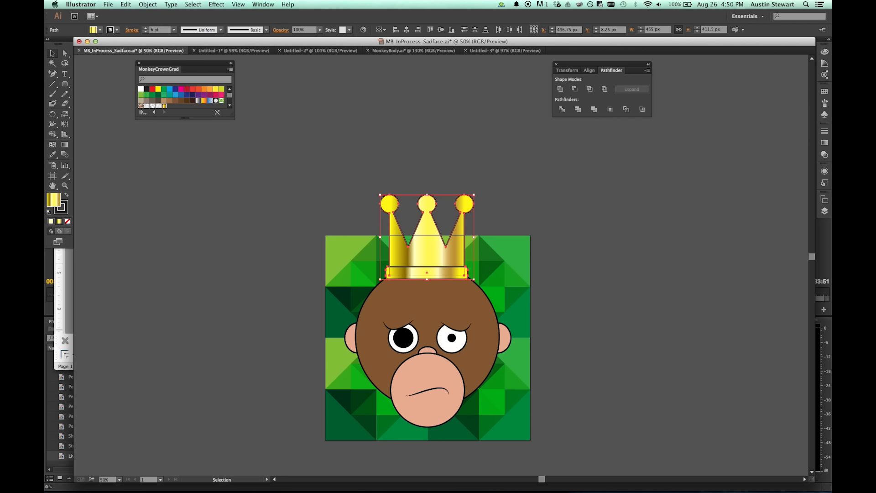
key(a)
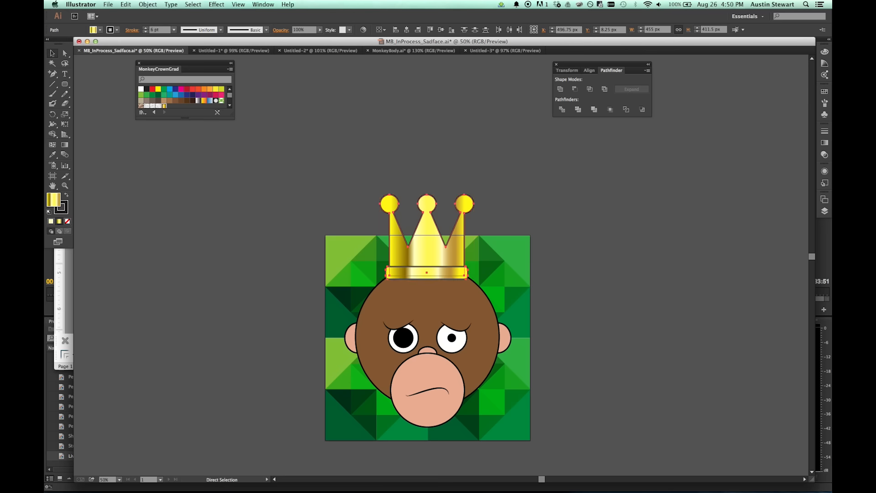
key(v)
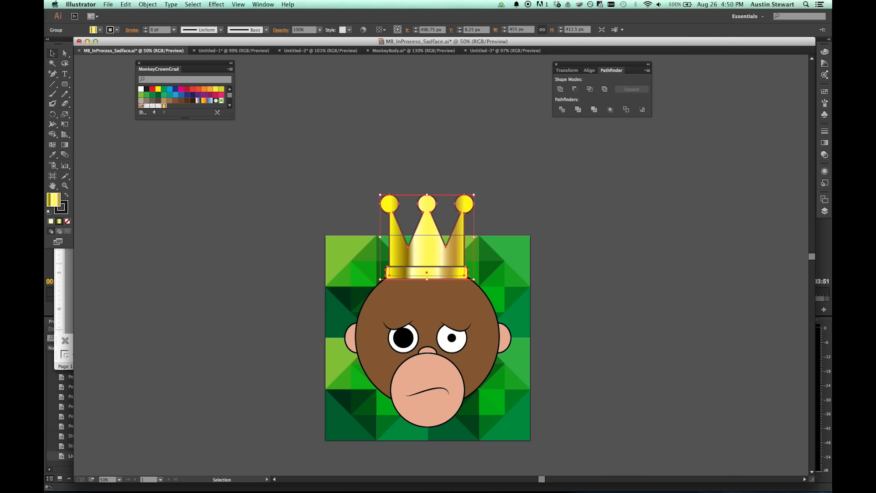
Rename the crown's group in Layer 1 as Crown.
key(F7)
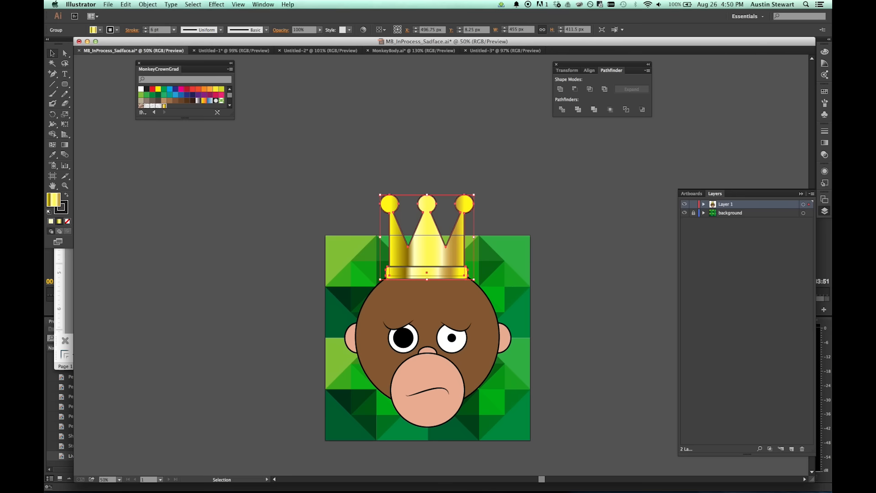
click(704, 204)
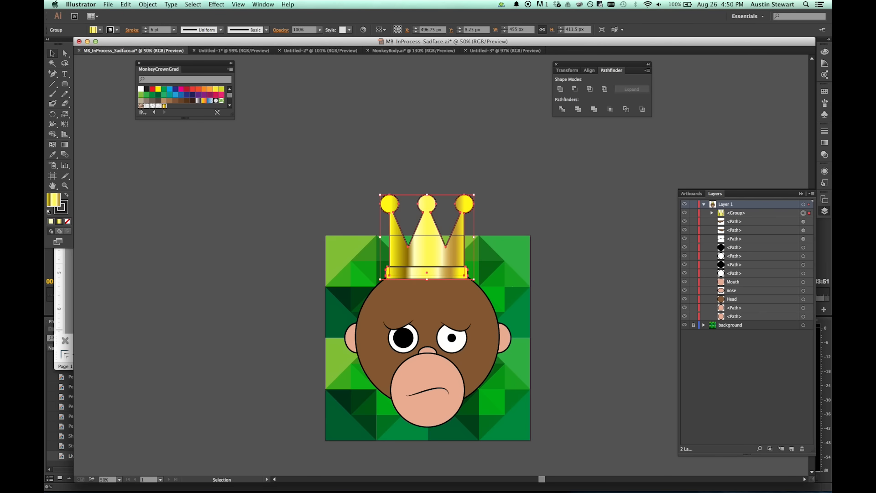
double_click(736, 213)
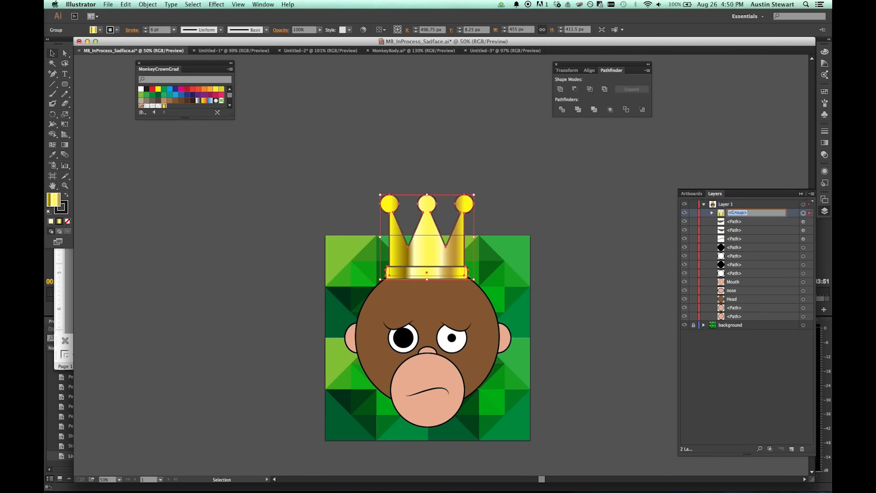
text(Crown)
click(771, 346)
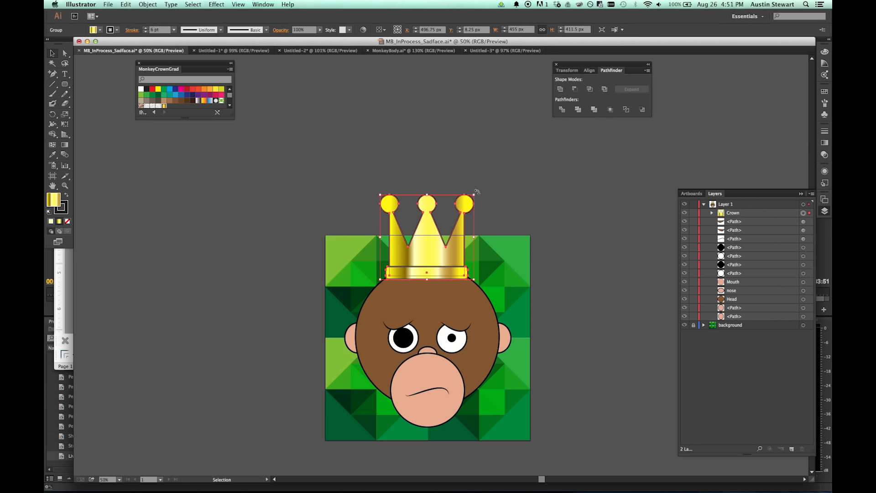
Tilt the crown group clockwise and reposition it so it rests on the upper-right side of the monkey's head.
drag(476, 192, 503, 221)
drag(418, 254, 458, 254)
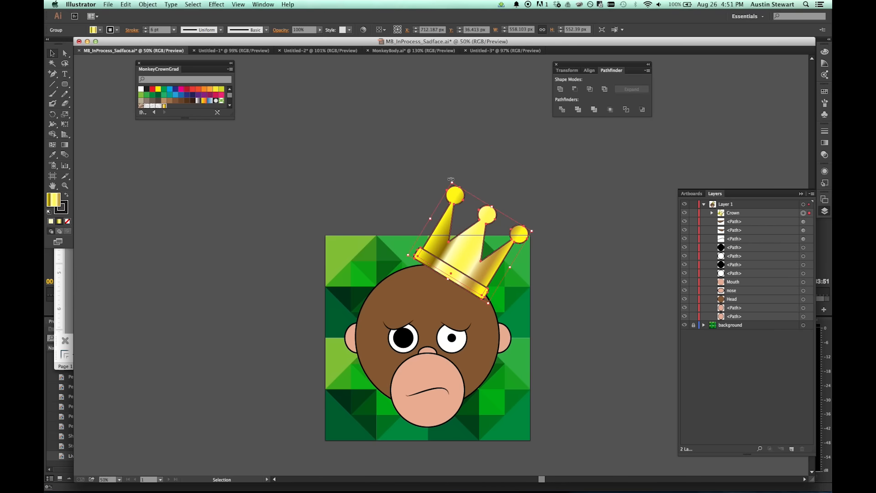
drag(451, 180, 437, 181)
drag(465, 265, 462, 259)
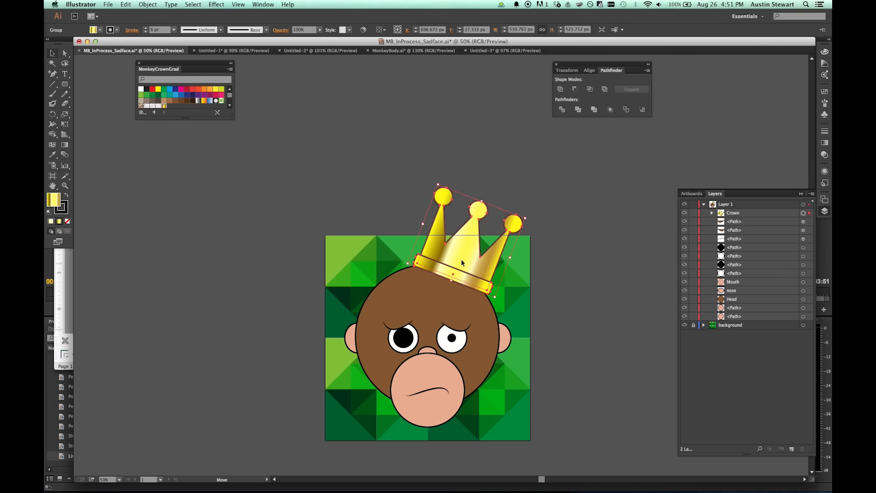
key(Left)
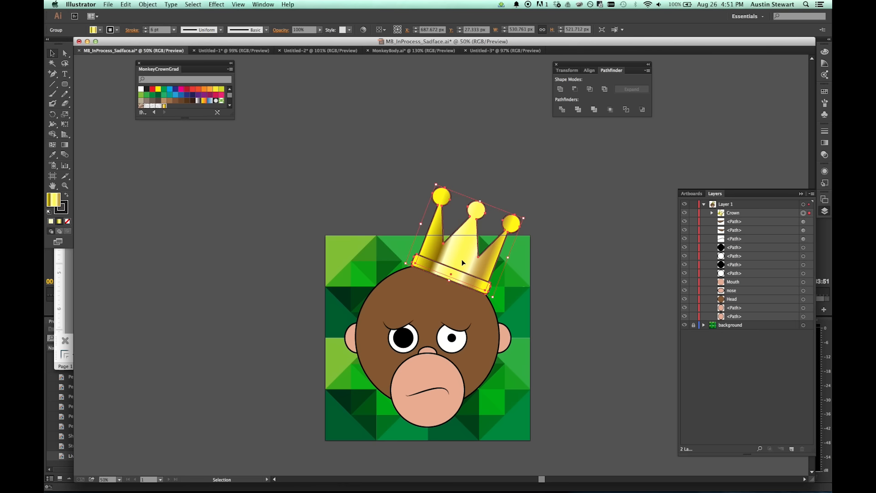
key(Up)
key(Left)
click(327, 194)
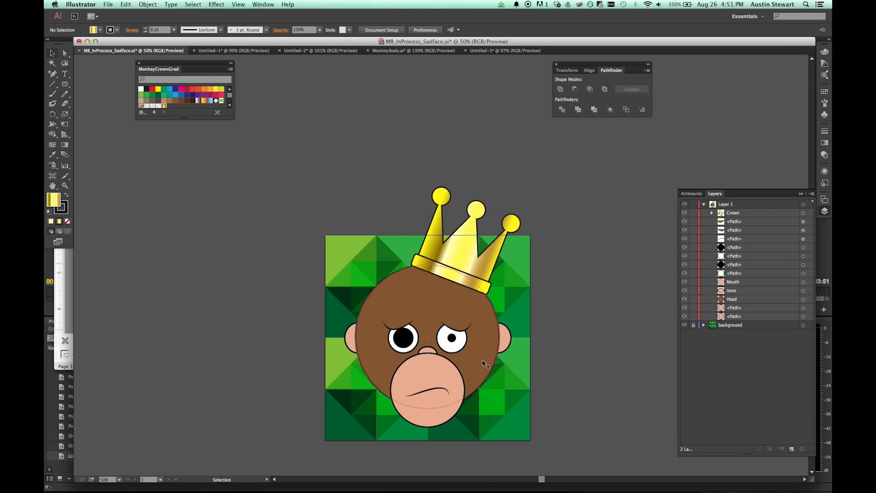